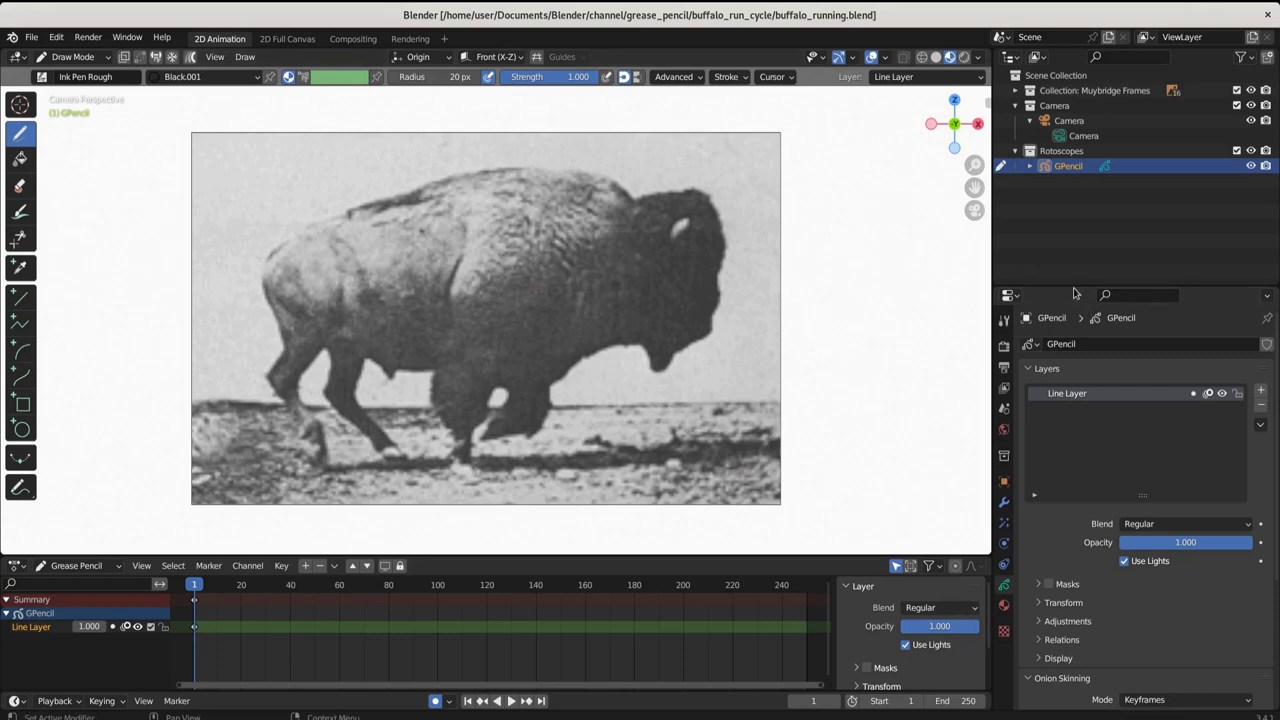
# Widen the properties area and look over the stroke material and layer settings.
pyautogui.moveTo(1075, 287); pyautogui.dragTo(1086, 249)
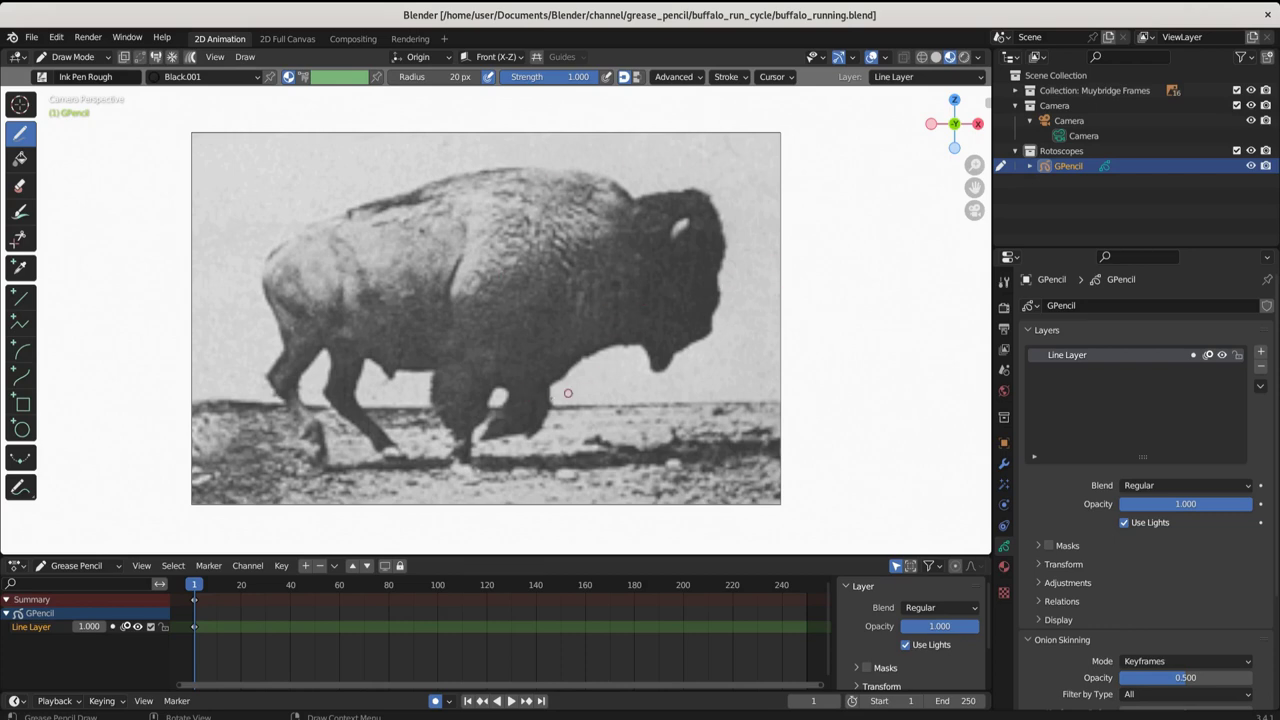
pyautogui.moveTo(657, 364); pyautogui.dragTo(676, 349)
pyautogui.click(1004, 566)
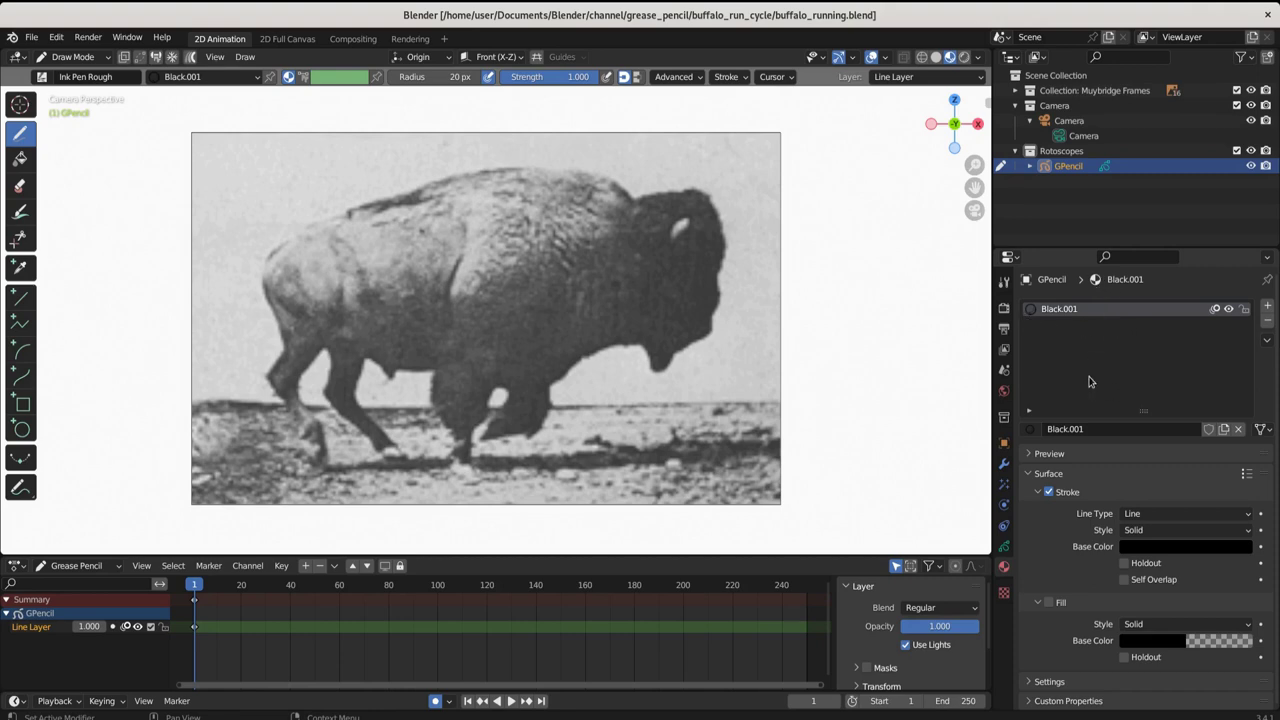
pyautogui.click(1005, 548)
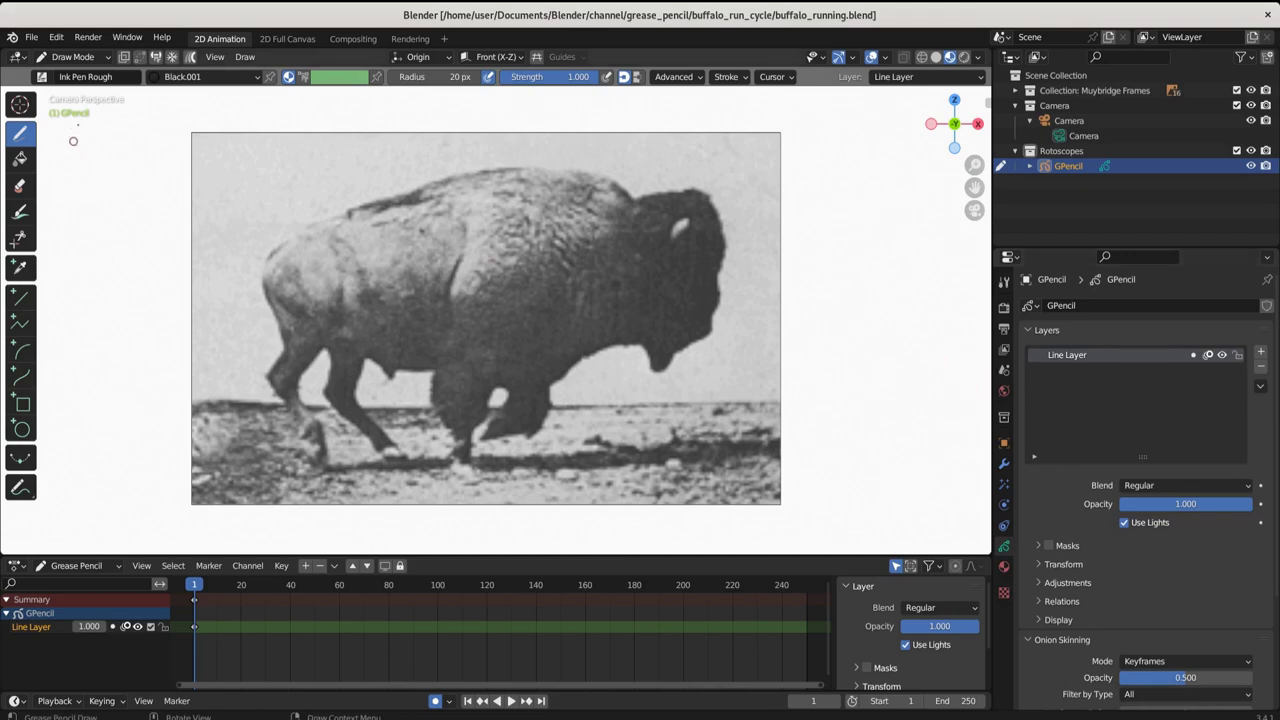
# Set the brush radius to 127 px and draw a curved black line across the buffalo.
pyautogui.moveTo(401, 80); pyautogui.dragTo(508, 80)
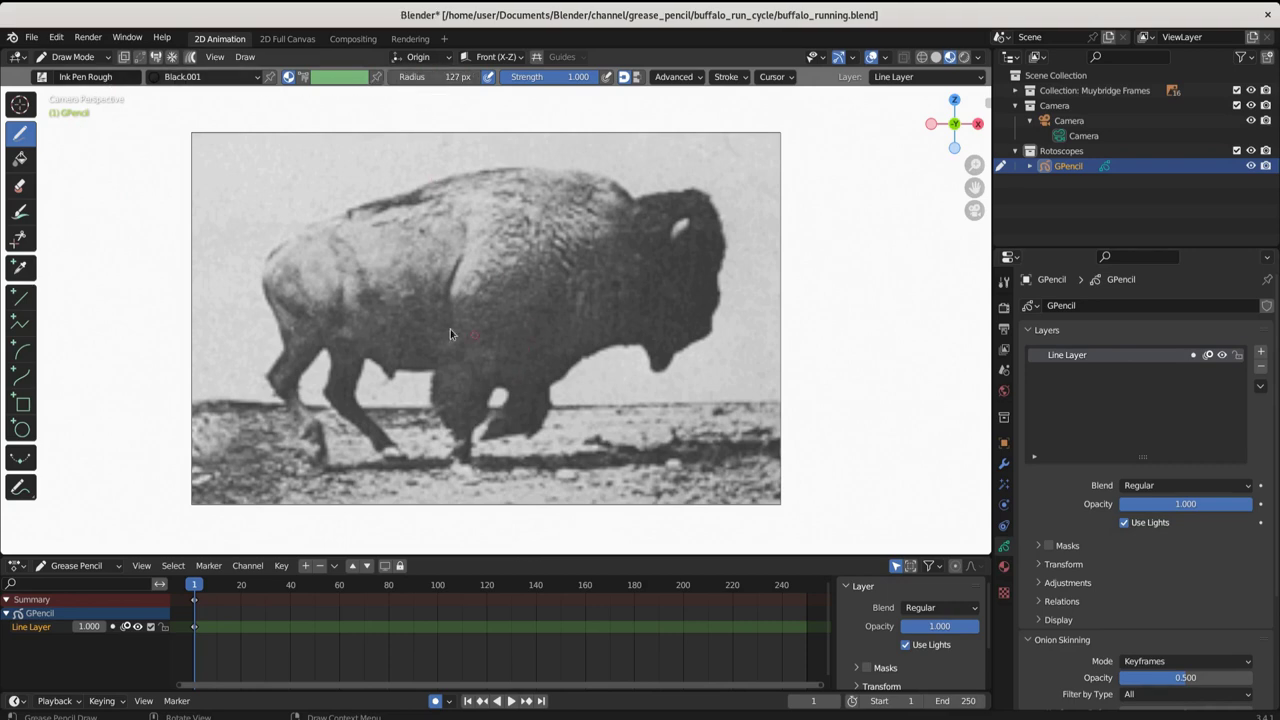
pyautogui.moveTo(405, 277); pyautogui.dragTo(650, 325)
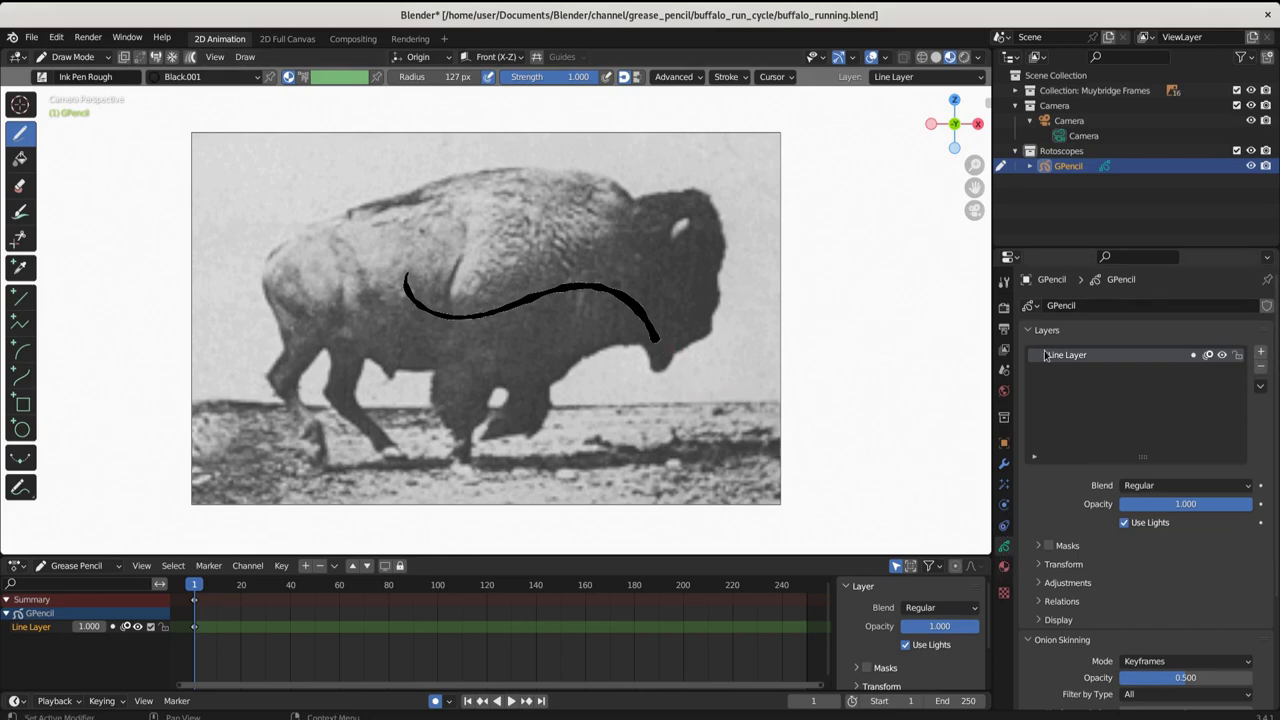
pyautogui.click(1004, 566)
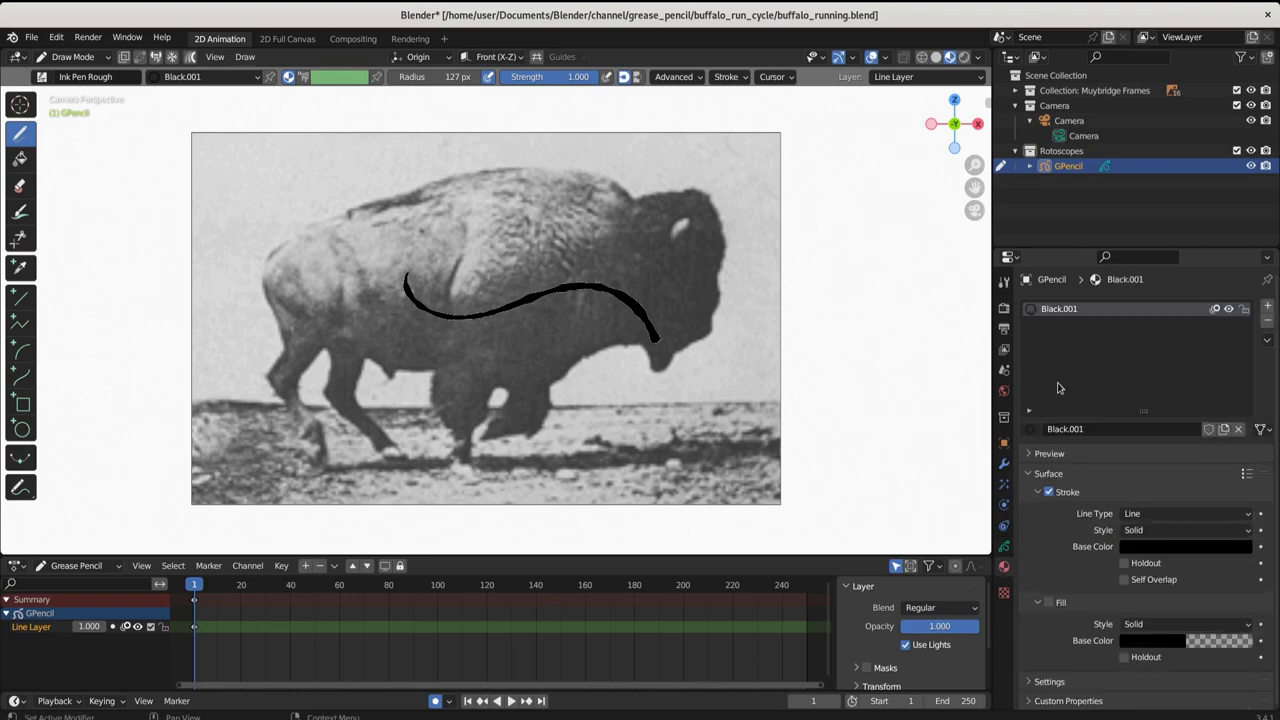
pyautogui.click(1004, 546)
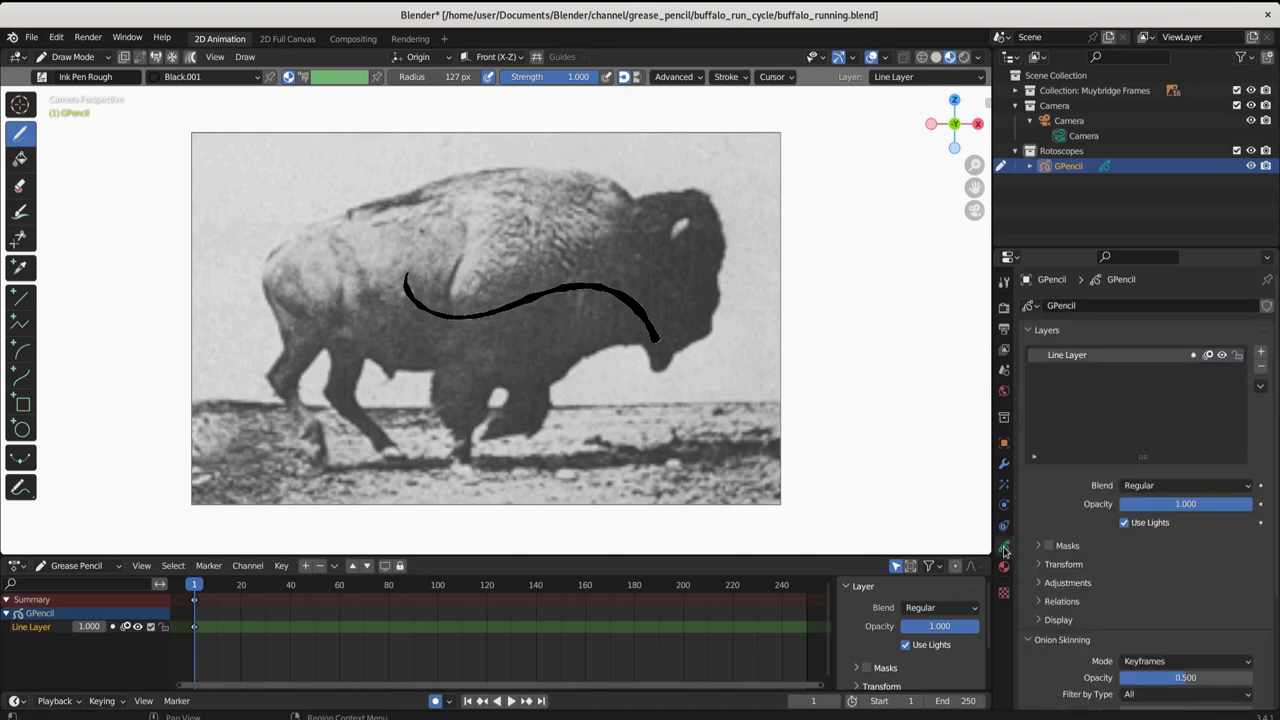
# Add a new Grease Pencil layer and rename it 'layer 2'.
pyautogui.click(1261, 355)
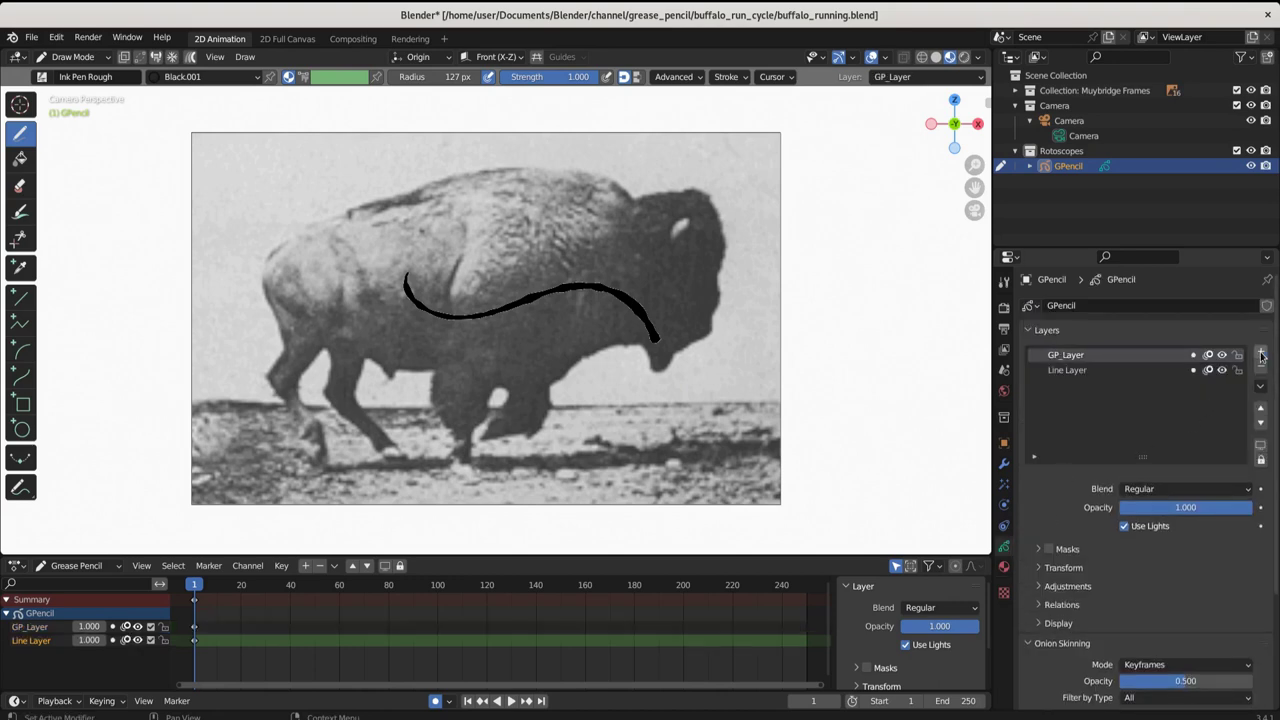
pyautogui.doubleClick(1066, 358)
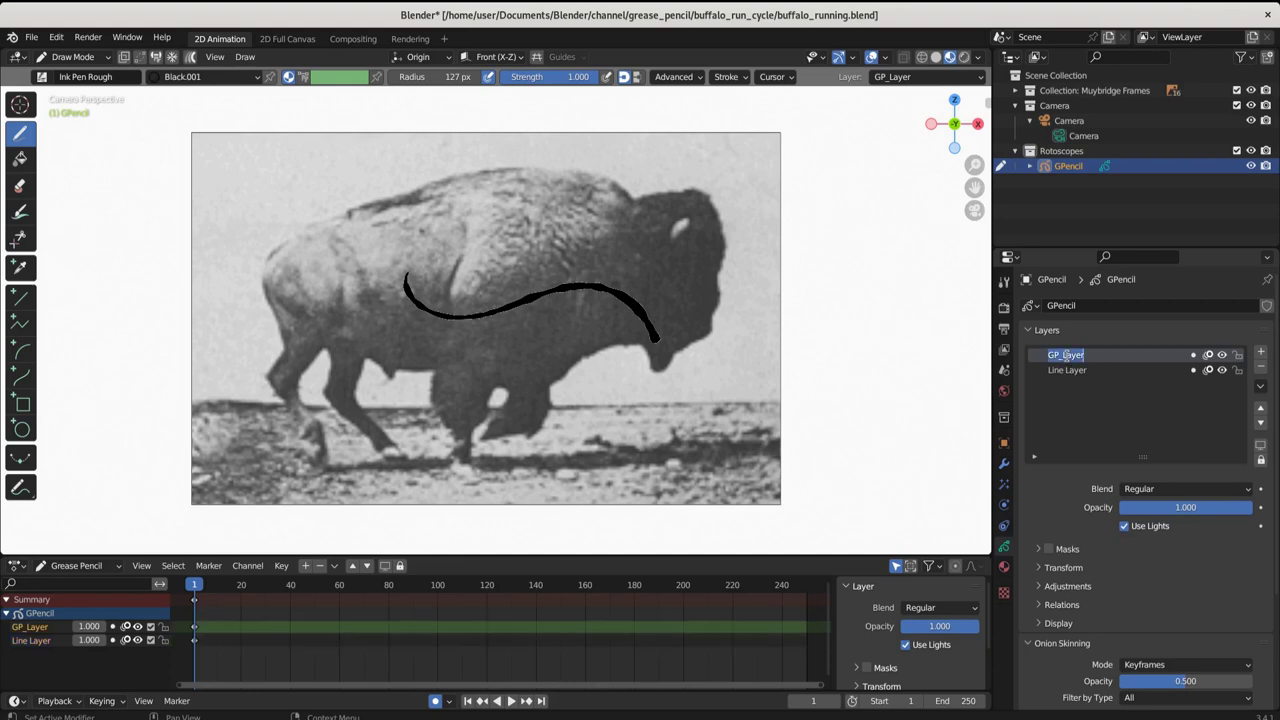
pyautogui.write('layer')
pyautogui.write(' 2')
pyautogui.press('Return')
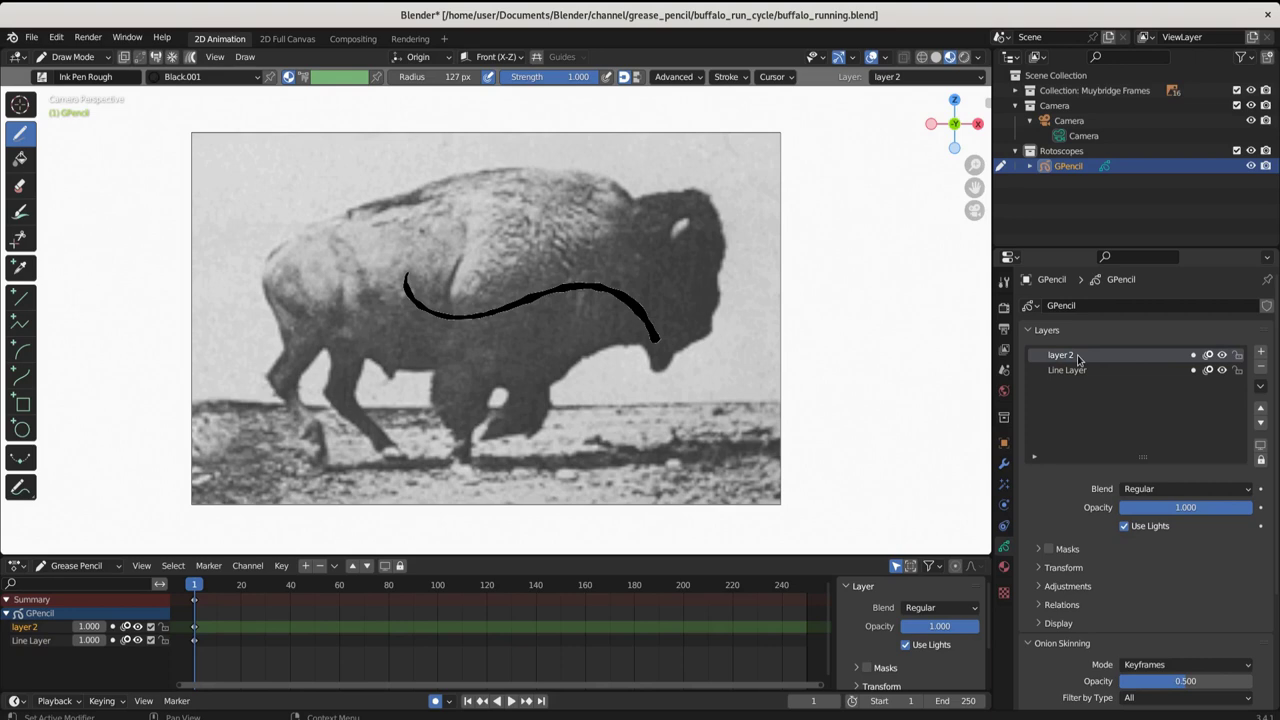
# On layer 2, draw a second black curve above the first line.
pyautogui.click(1006, 568)
pyautogui.click(1004, 546)
pyautogui.click(1004, 568)
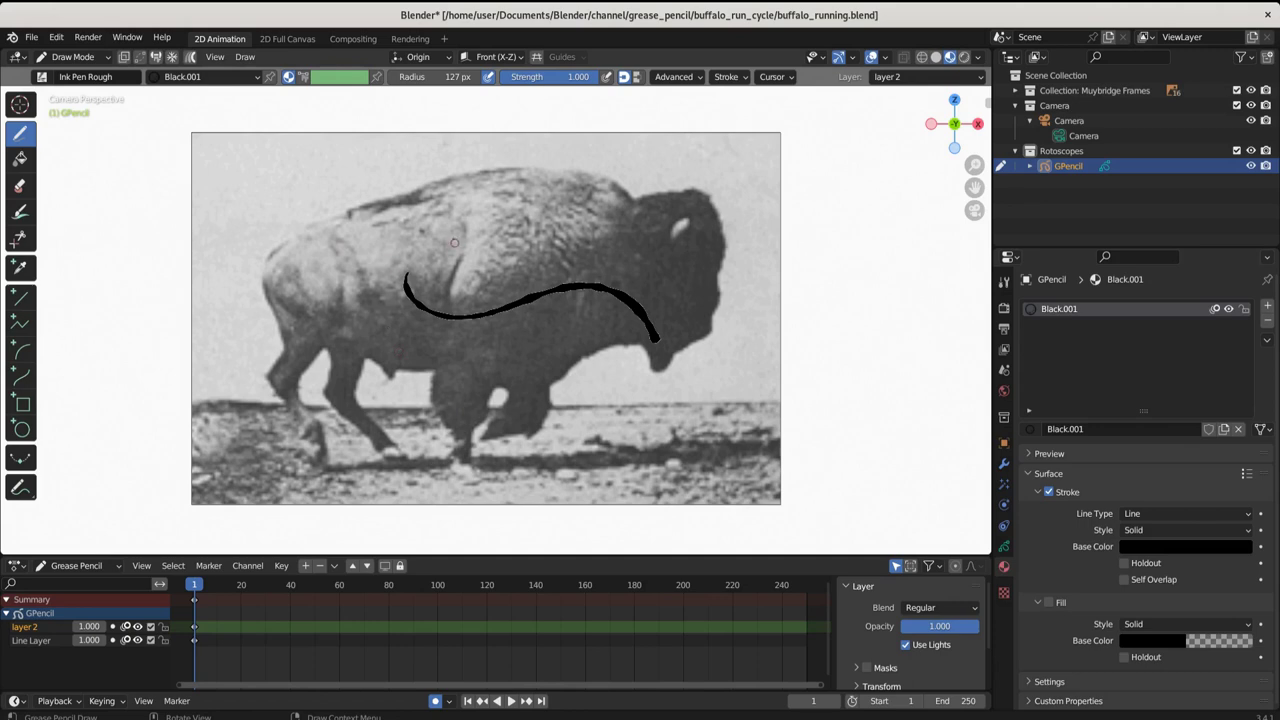
pyautogui.moveTo(453, 240)
pyautogui.mouseDown()
pyautogui.moveTo(532, 224)
pyautogui.moveTo(645, 276)
pyautogui.mouseUp()
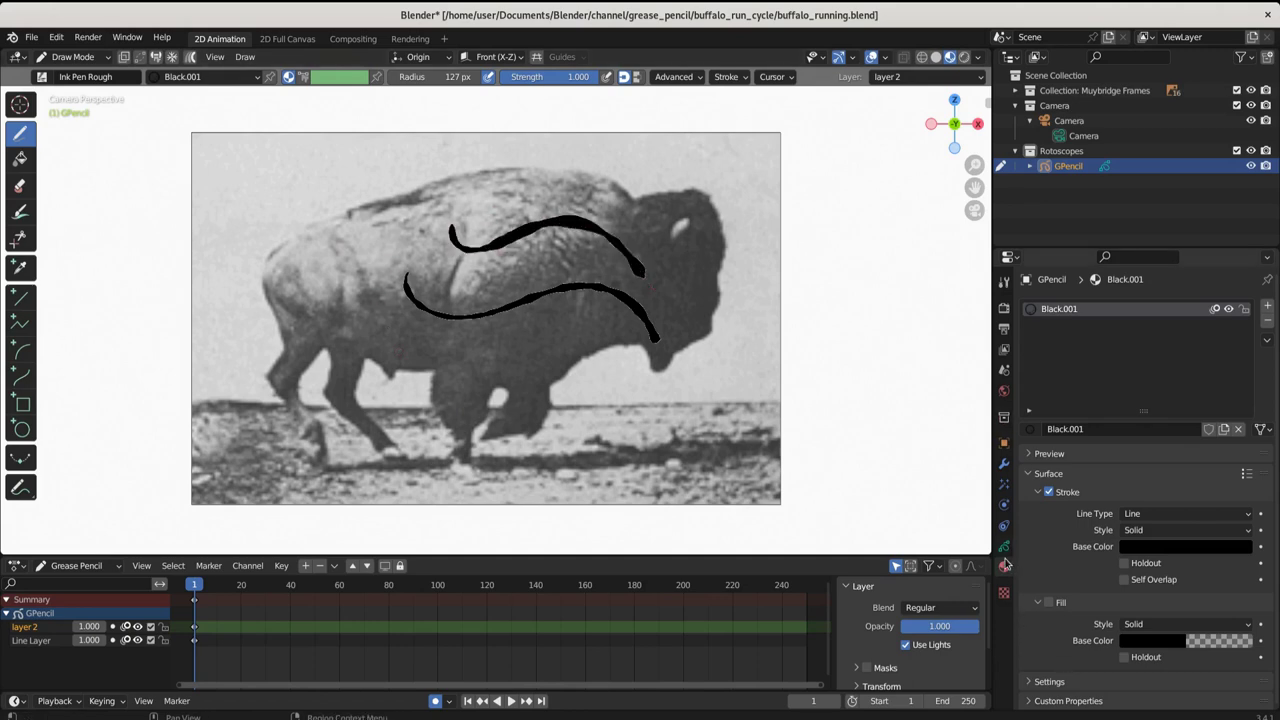
# Add a new stroke material named Material and set its stroke colour to bright pink.
pyautogui.click(1266, 309)
pyautogui.click(1108, 428)
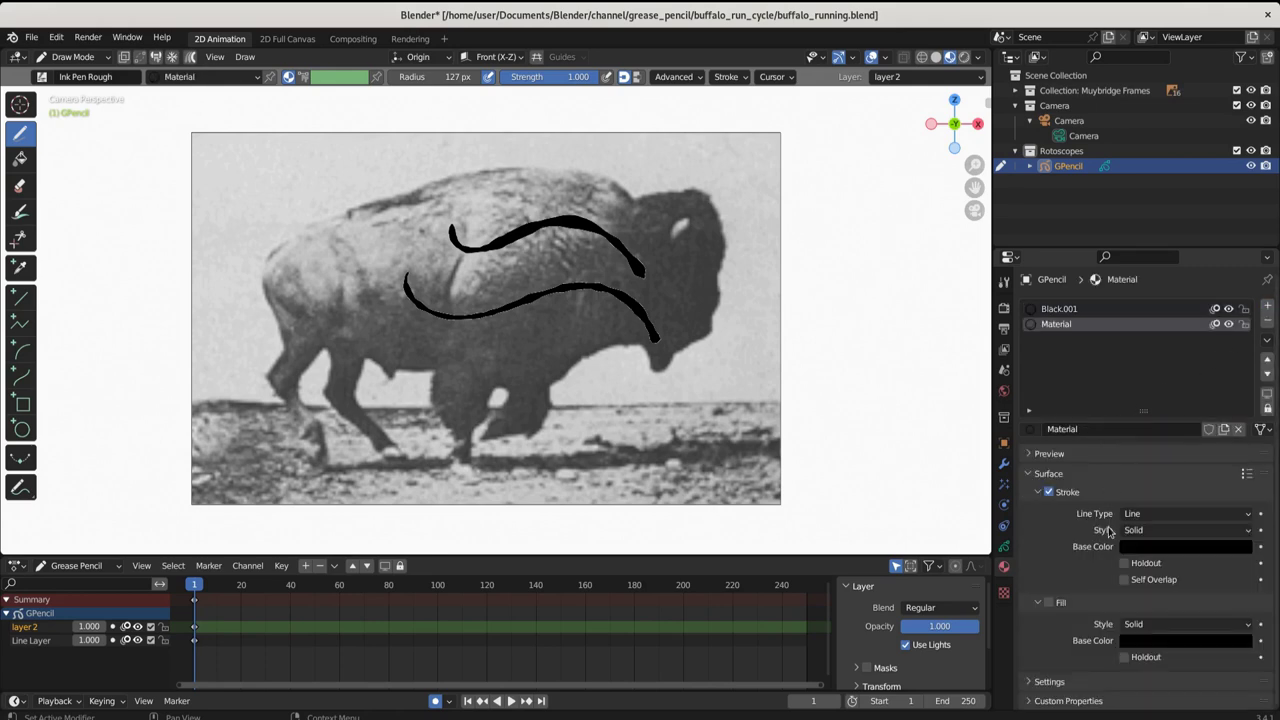
pyautogui.click(1133, 547)
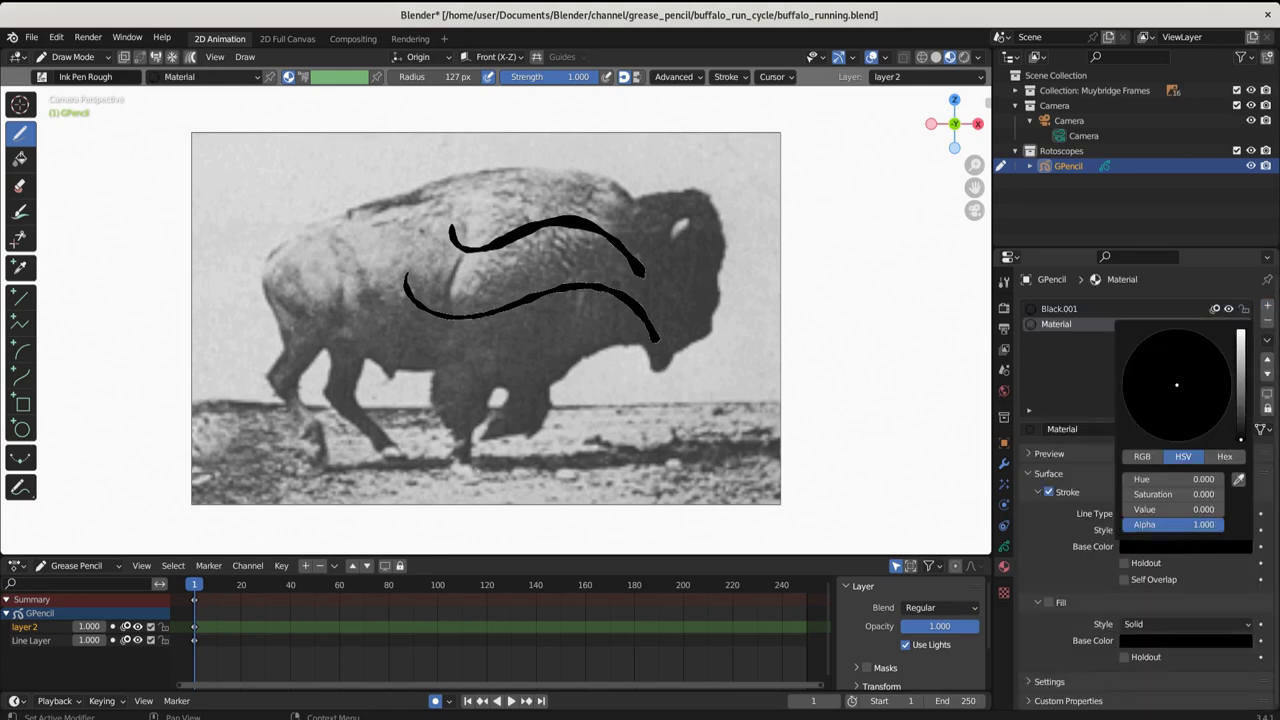
pyautogui.click(1241, 333)
pyautogui.click(1200, 437)
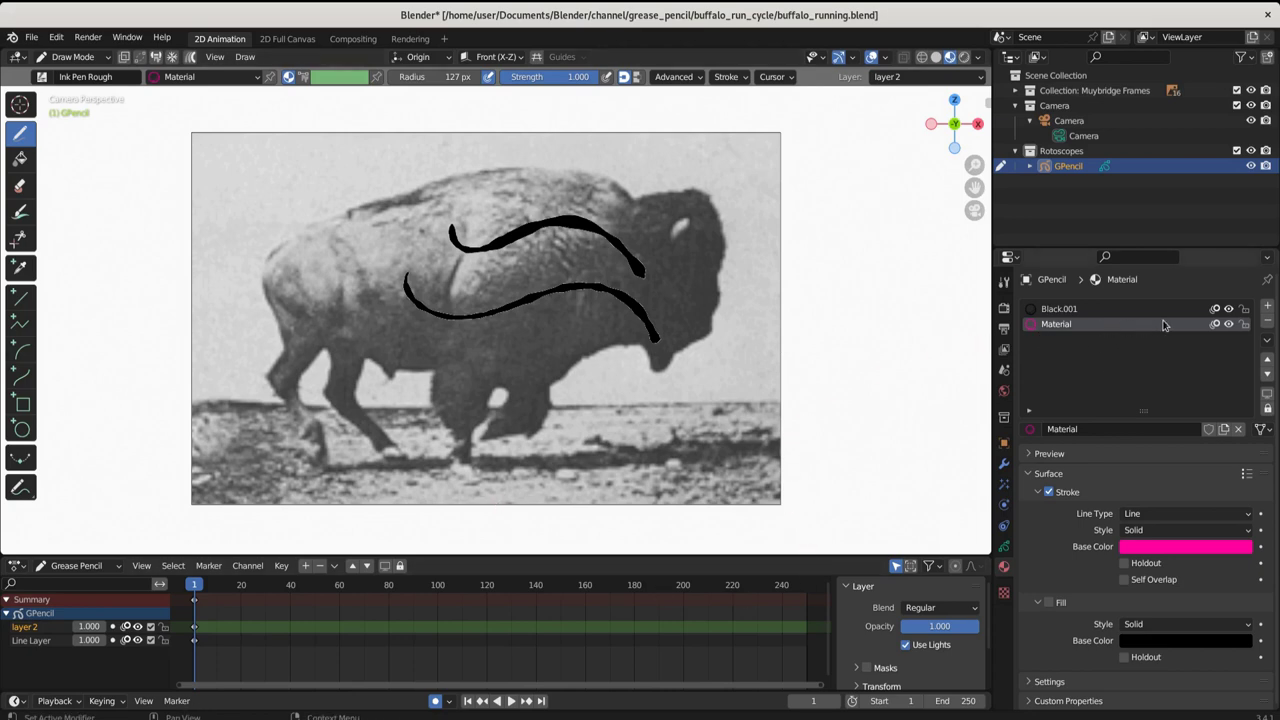
pyautogui.click(1004, 546)
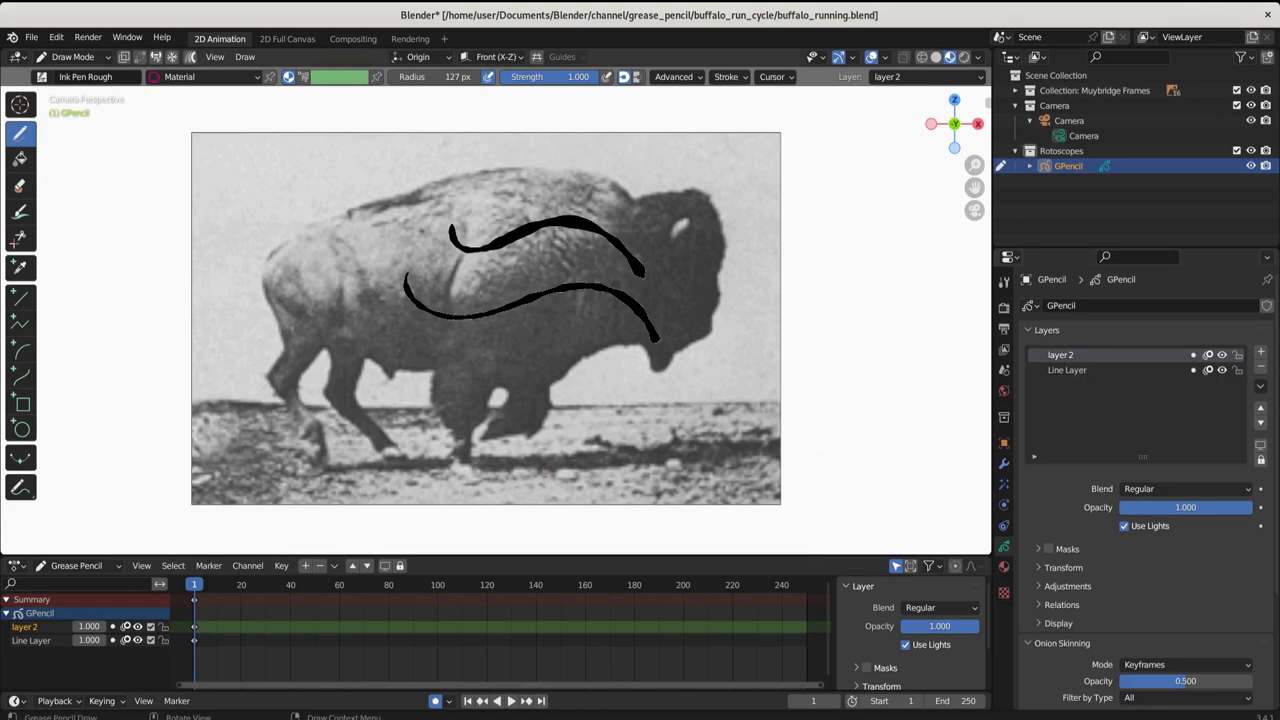
# Draw pink strokes on the back and shoulder, then a short black curve with Black.001.
pyautogui.moveTo(481, 188)
pyautogui.mouseDown()
pyautogui.moveTo(586, 168)
pyautogui.moveTo(632, 200)
pyautogui.mouseUp()
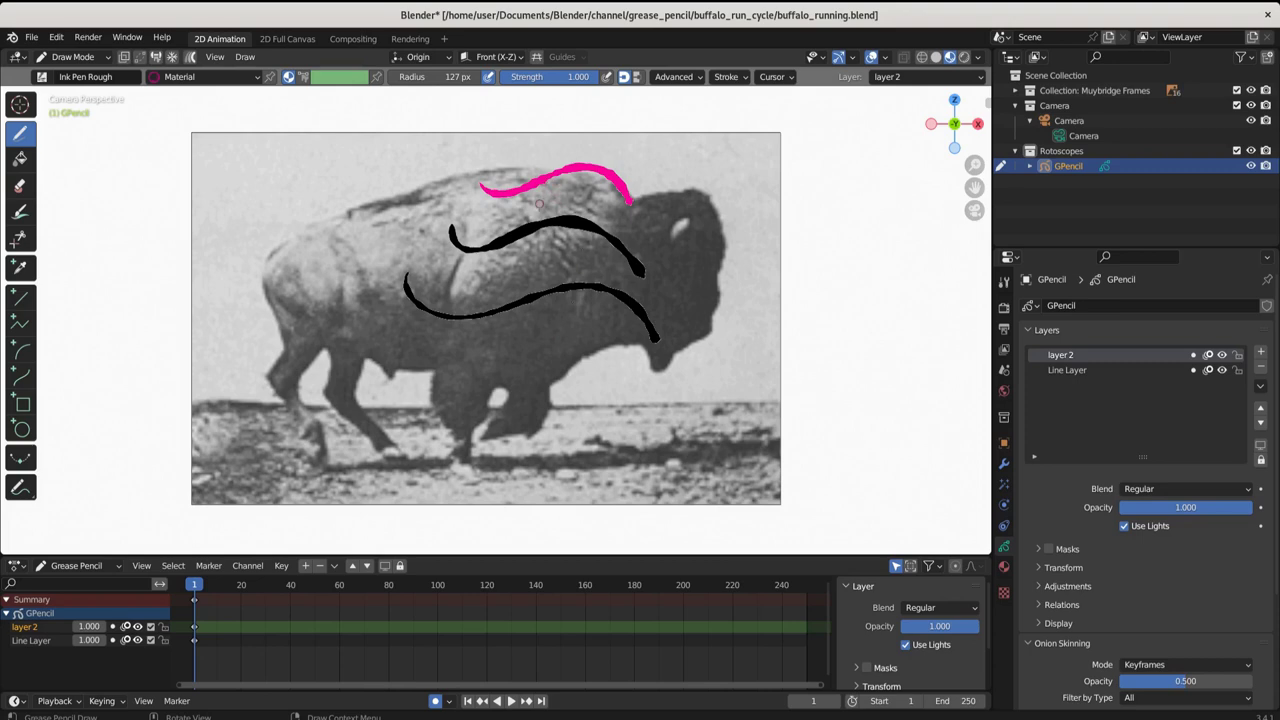
pyautogui.moveTo(508, 220); pyautogui.dragTo(582, 240)
pyautogui.click(1004, 566)
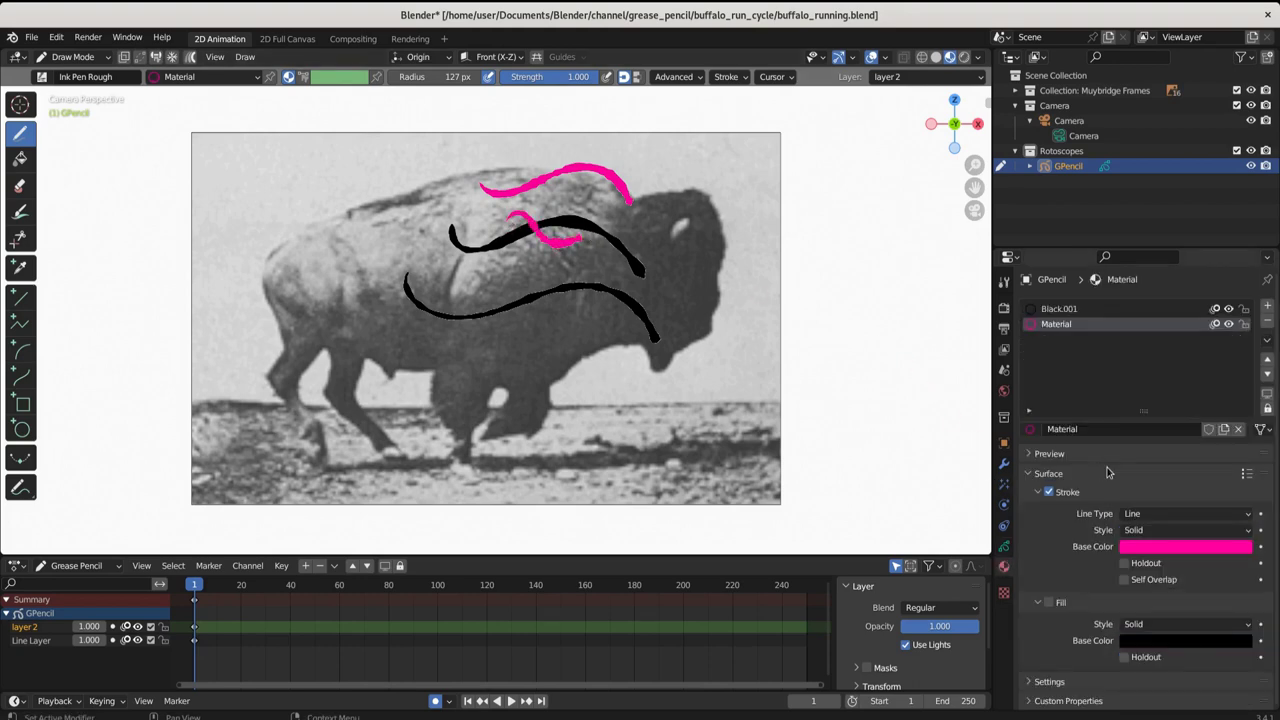
pyautogui.click(1072, 310)
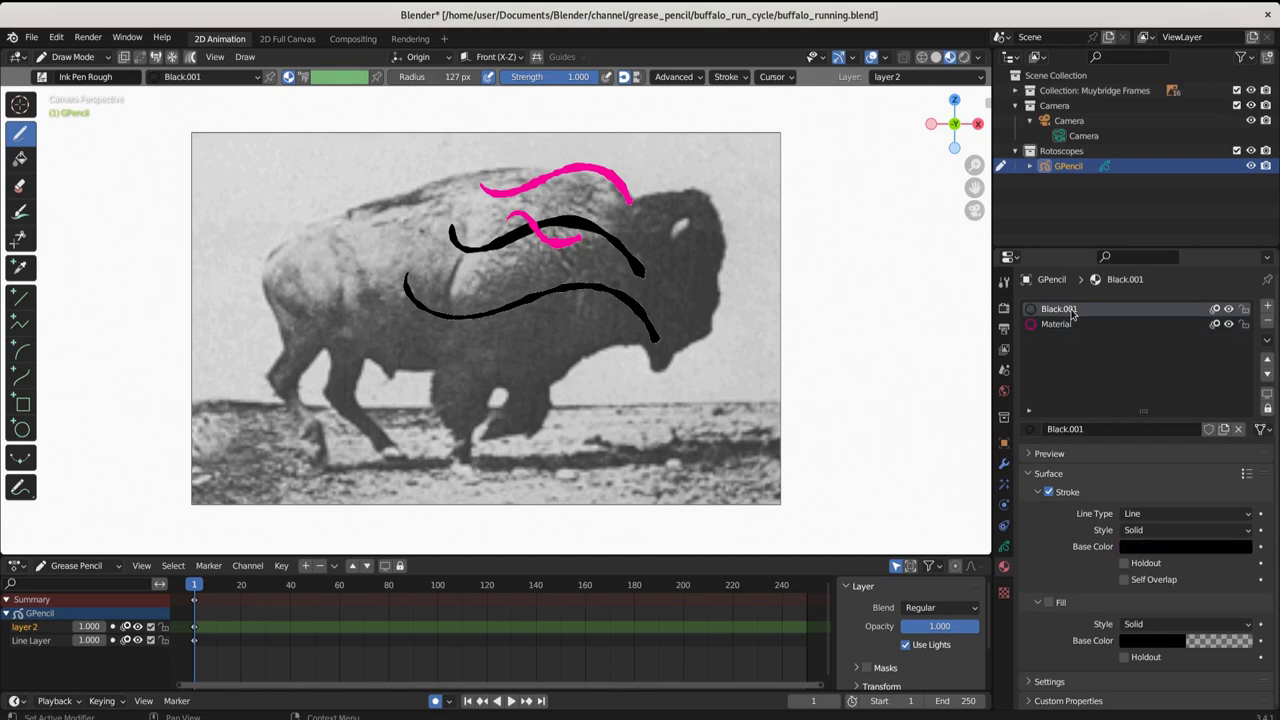
pyautogui.click(1004, 547)
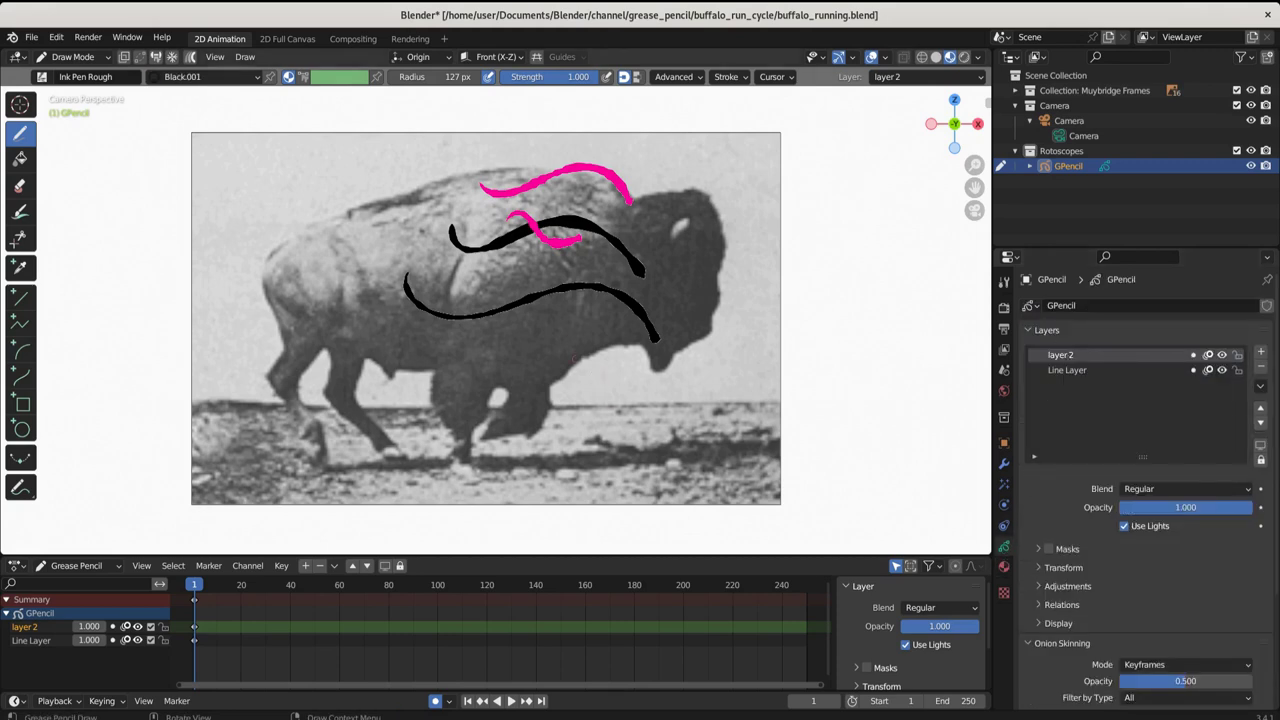
pyautogui.moveTo(527, 256); pyautogui.dragTo(548, 207)
# Toggle layer 2's visibility off and back on, and select the pink Material slot.
pyautogui.click(1221, 355)
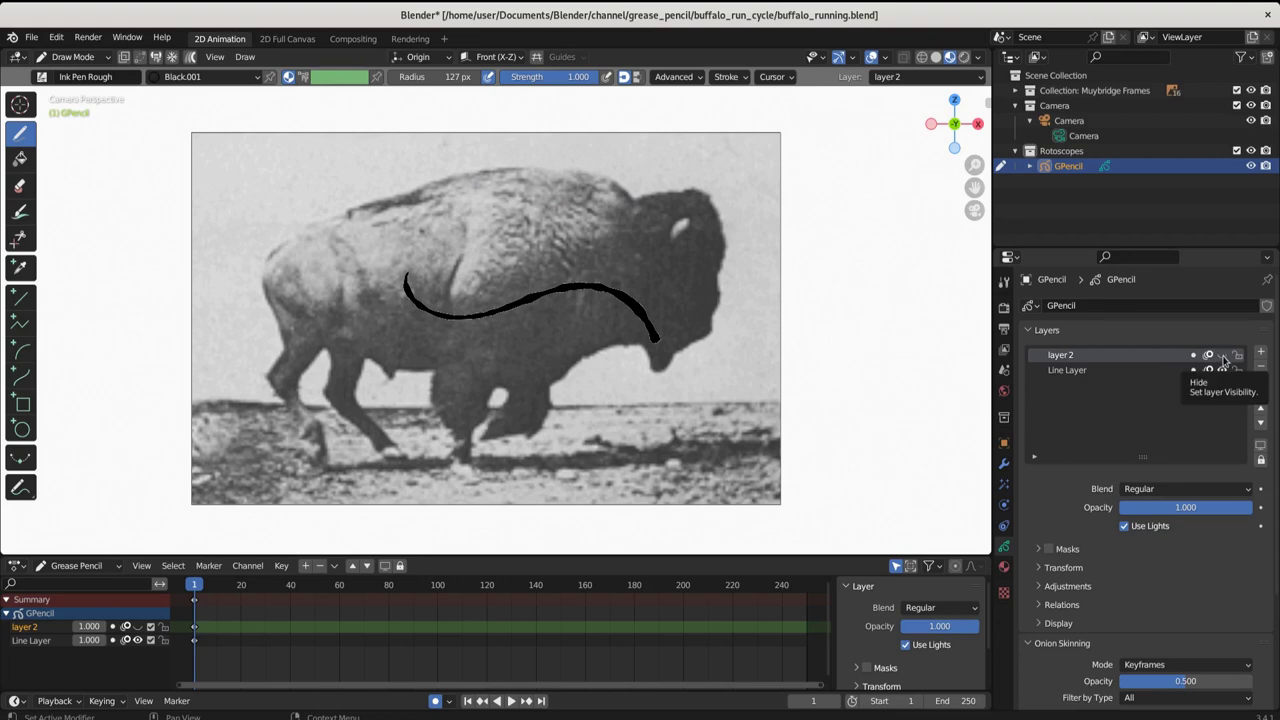
pyautogui.click(1221, 355)
pyautogui.click(1003, 567)
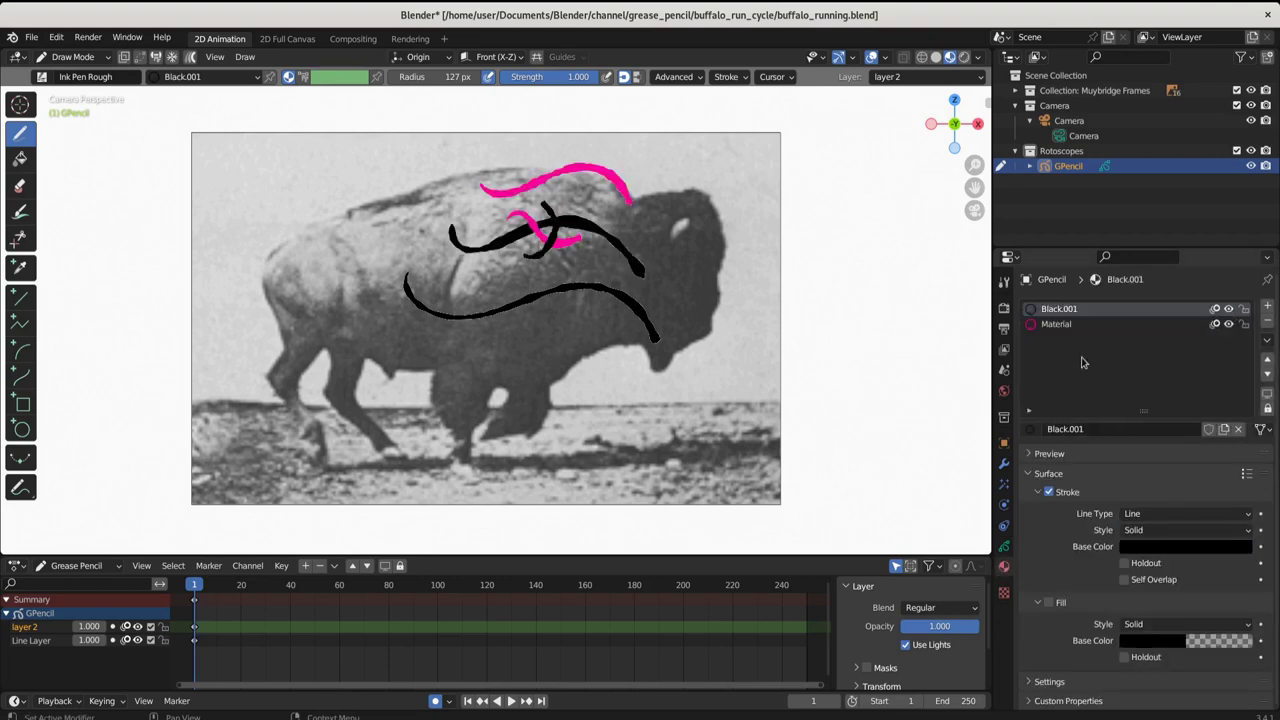
pyautogui.click(1056, 324)
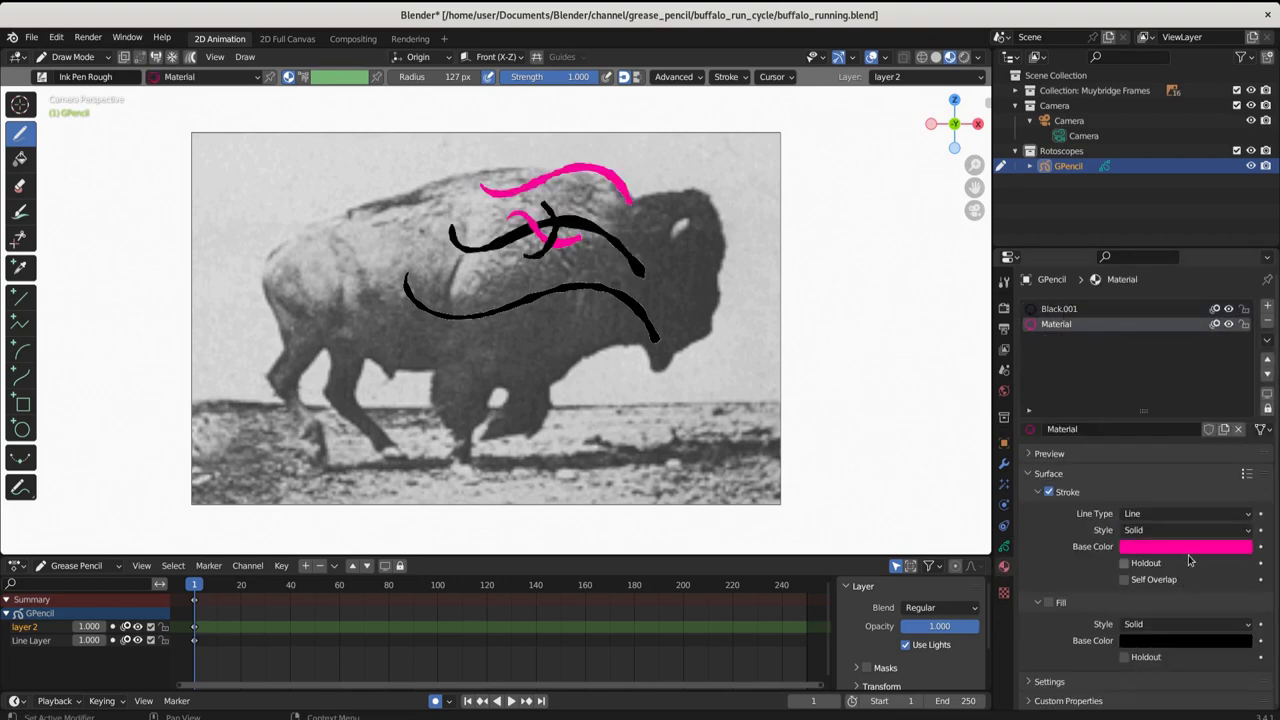
pyautogui.click(1003, 547)
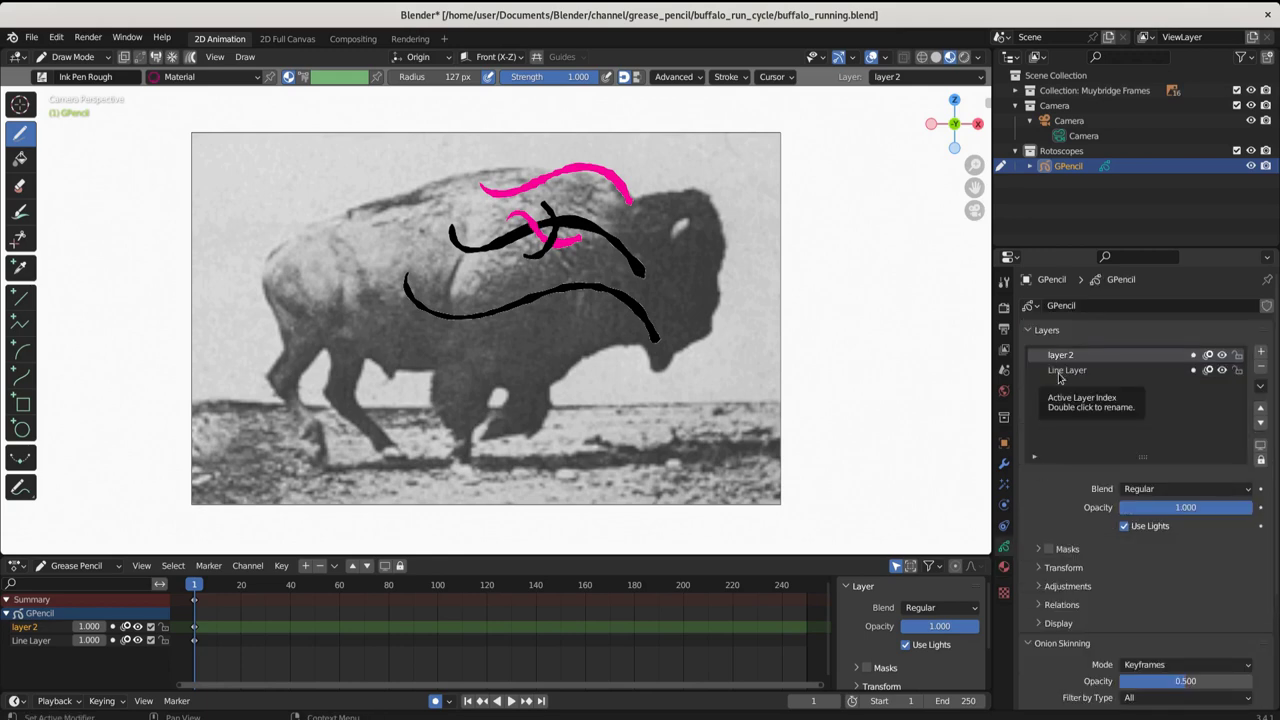
# Draw a pink curve across the lower black line and review the material settings.
pyautogui.moveTo(458, 287); pyautogui.dragTo(560, 325)
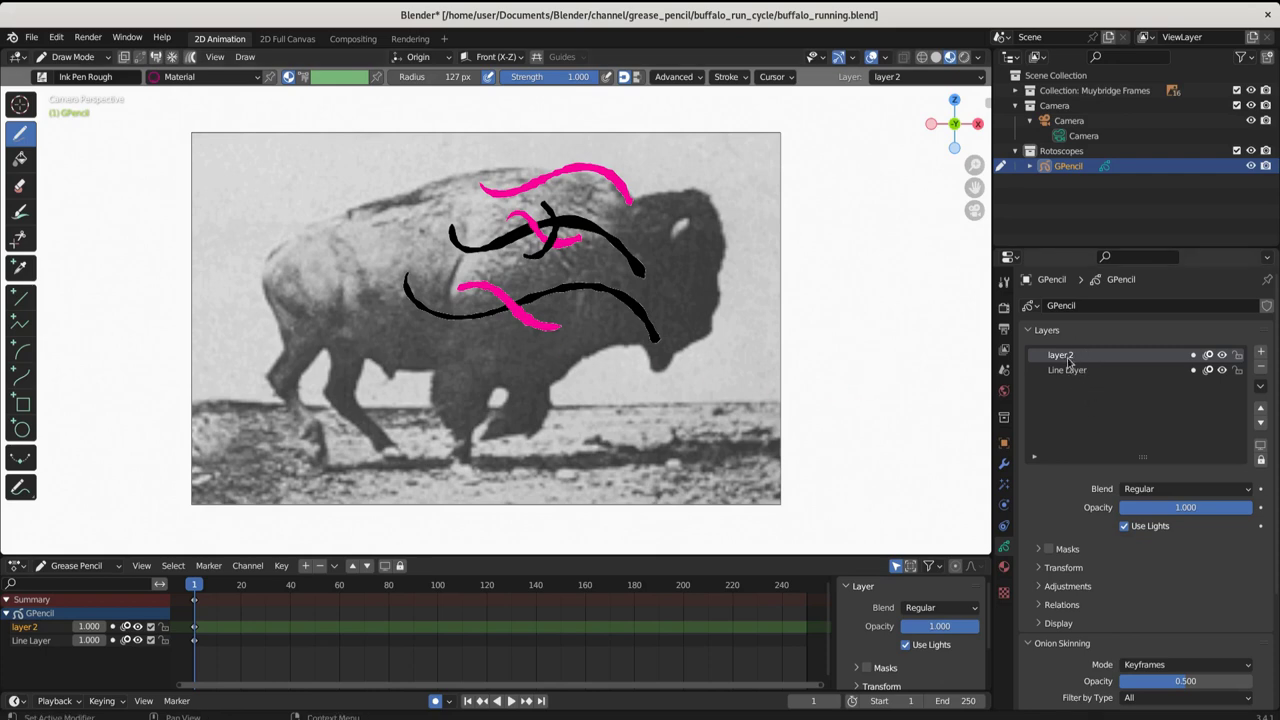
pyautogui.click(1005, 563)
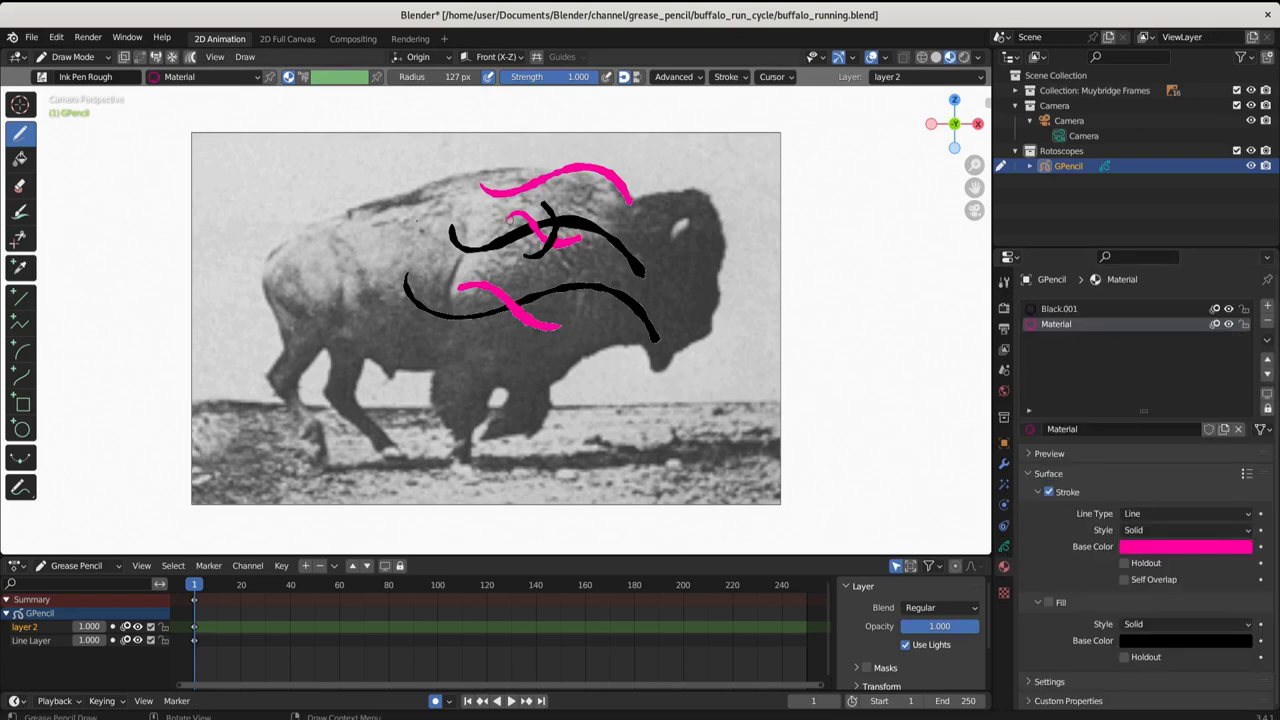
pyautogui.click(1005, 548)
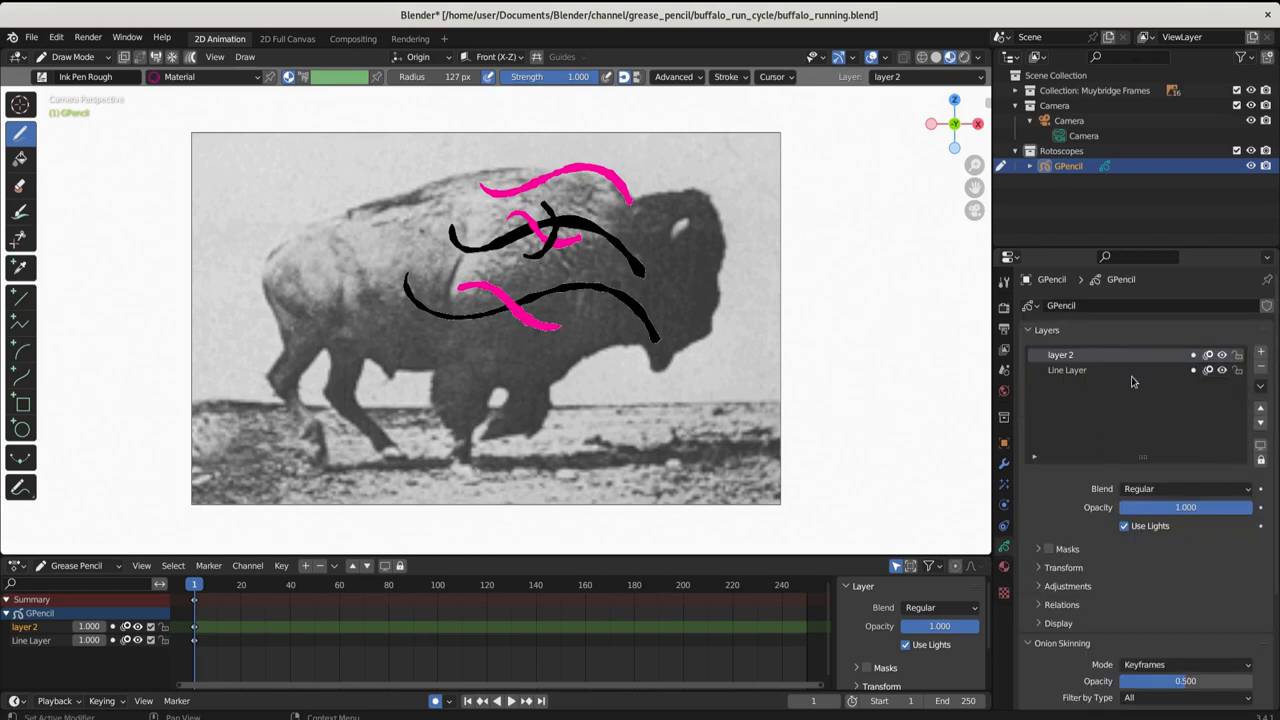
# Move layer 2 below Line Layer, then delete it along with its strokes.
pyautogui.click(1260, 423)
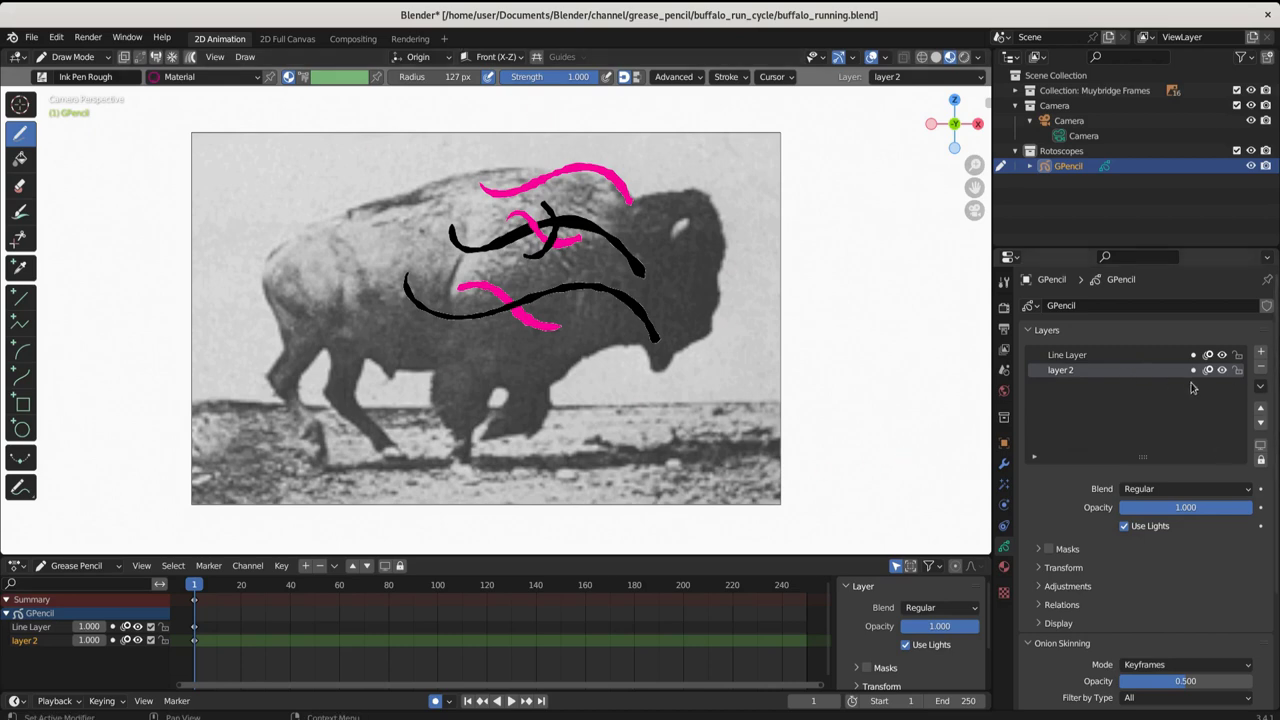
pyautogui.click(1263, 370)
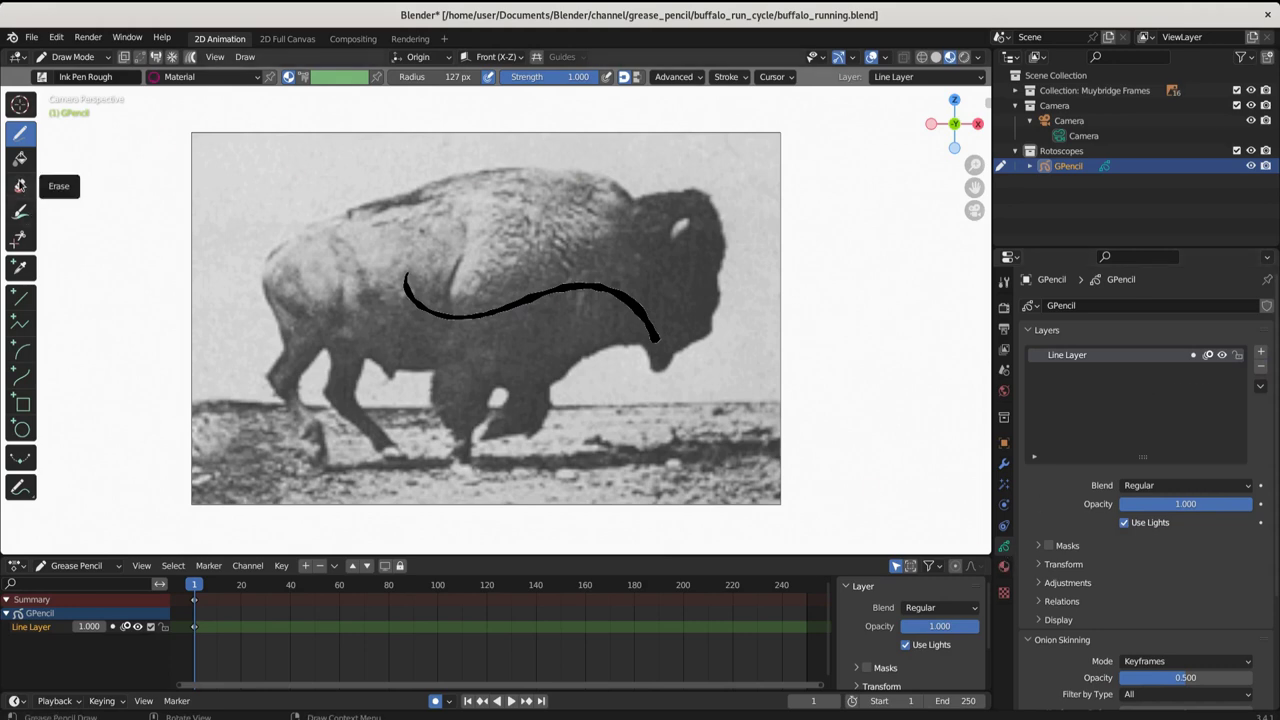
# Erase the black test curve with the Erase tool at 1.0 strength, then return to Draw.
pyautogui.click(19, 185)
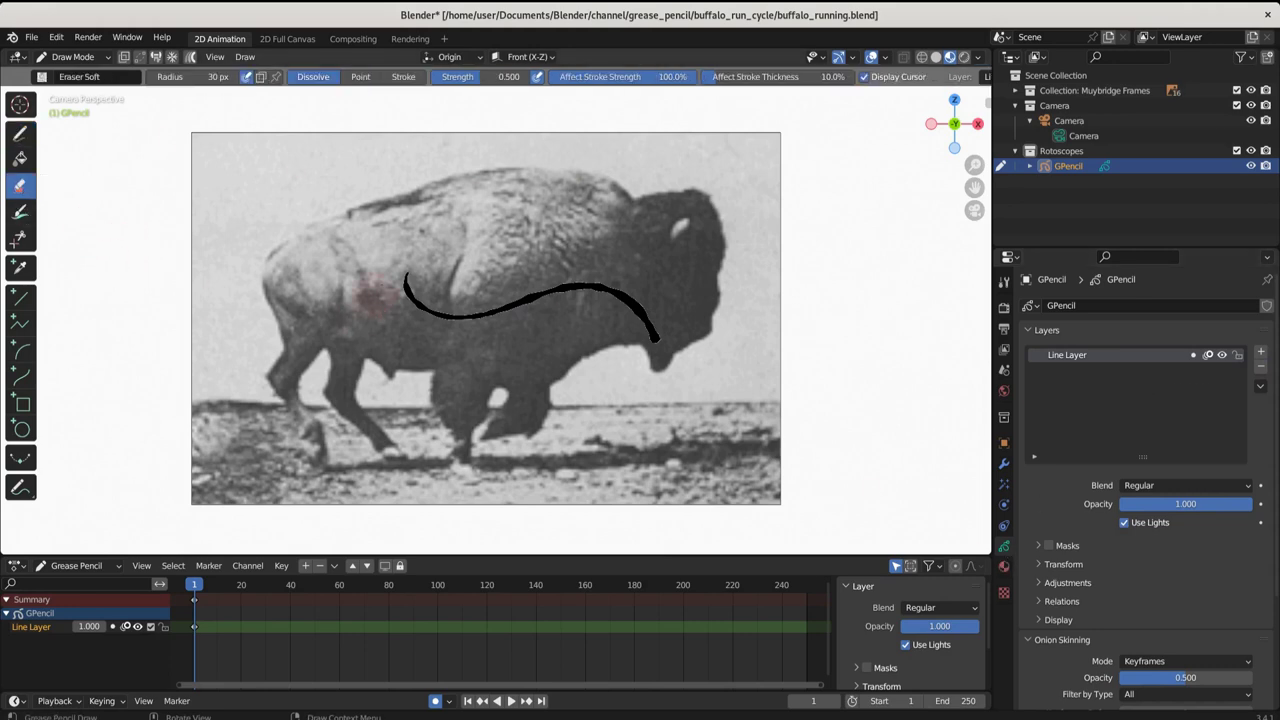
pyautogui.moveTo(406, 280)
pyautogui.mouseDown()
pyautogui.moveTo(418, 298)
pyautogui.moveTo(575, 305)
pyautogui.moveTo(671, 333)
pyautogui.mouseUp()
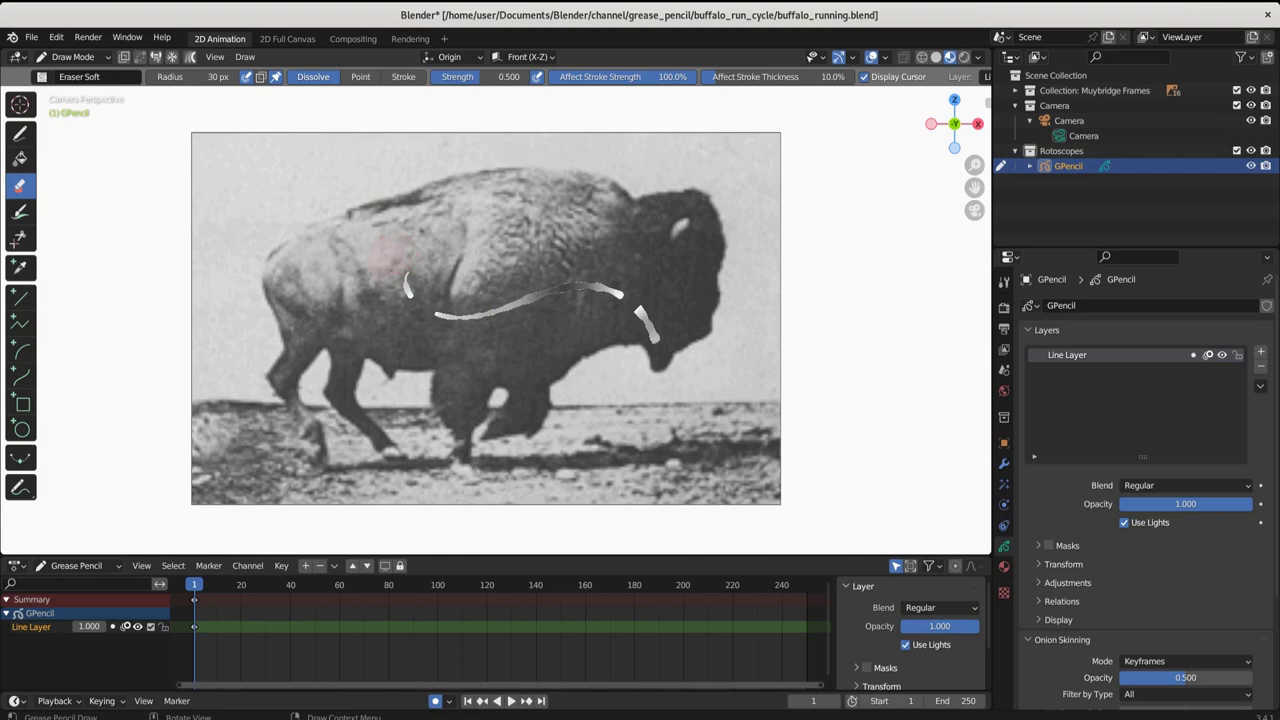
pyautogui.moveTo(446, 80); pyautogui.dragTo(532, 80)
pyautogui.moveTo(397, 250)
pyautogui.mouseDown()
pyautogui.moveTo(650, 340)
pyautogui.moveTo(565, 288)
pyautogui.mouseUp()
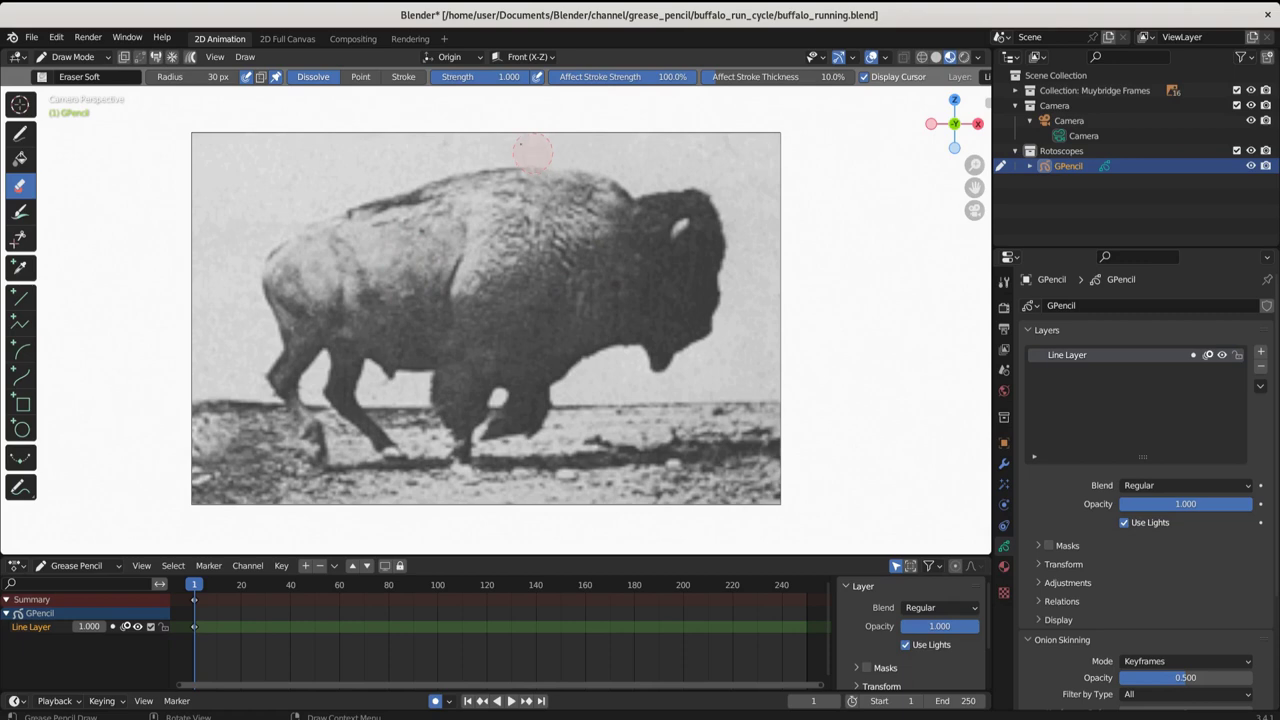
pyautogui.click(20, 133)
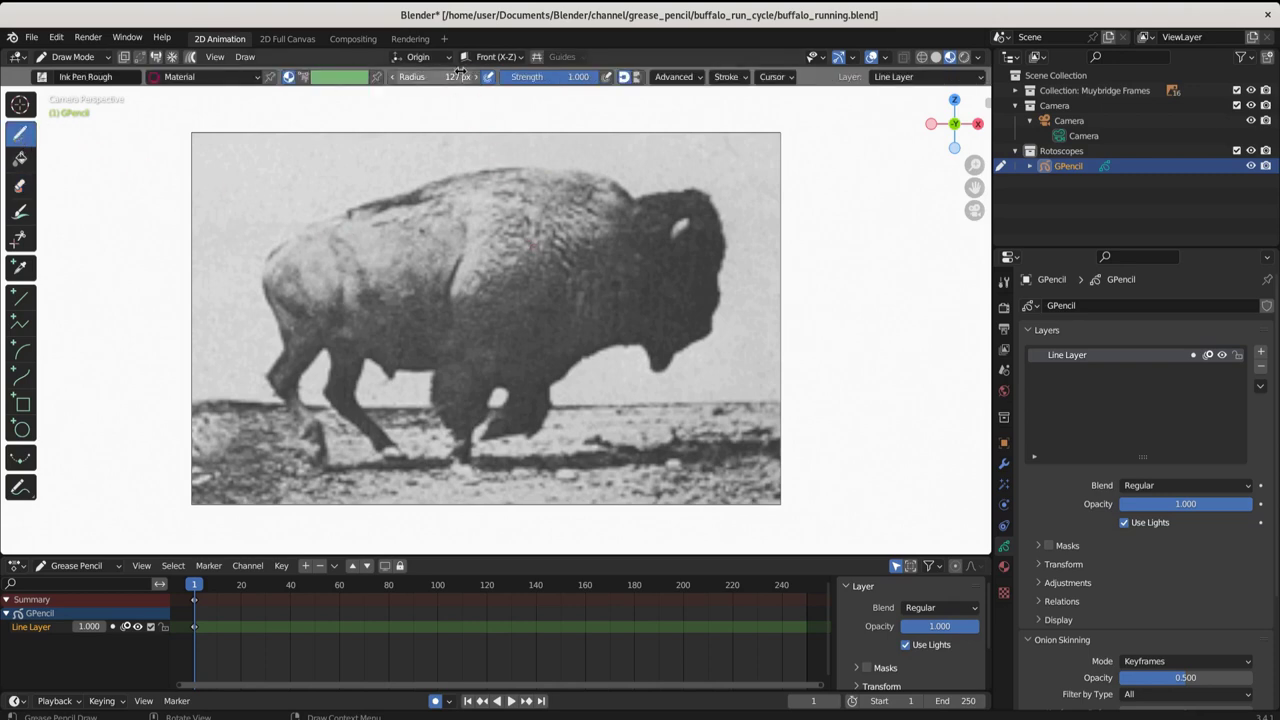
# Make Black.001 the drawing material, undo the stray pink stroke, and set the radius to 45 px.
pyautogui.moveTo(458, 77); pyautogui.dragTo(440, 77)
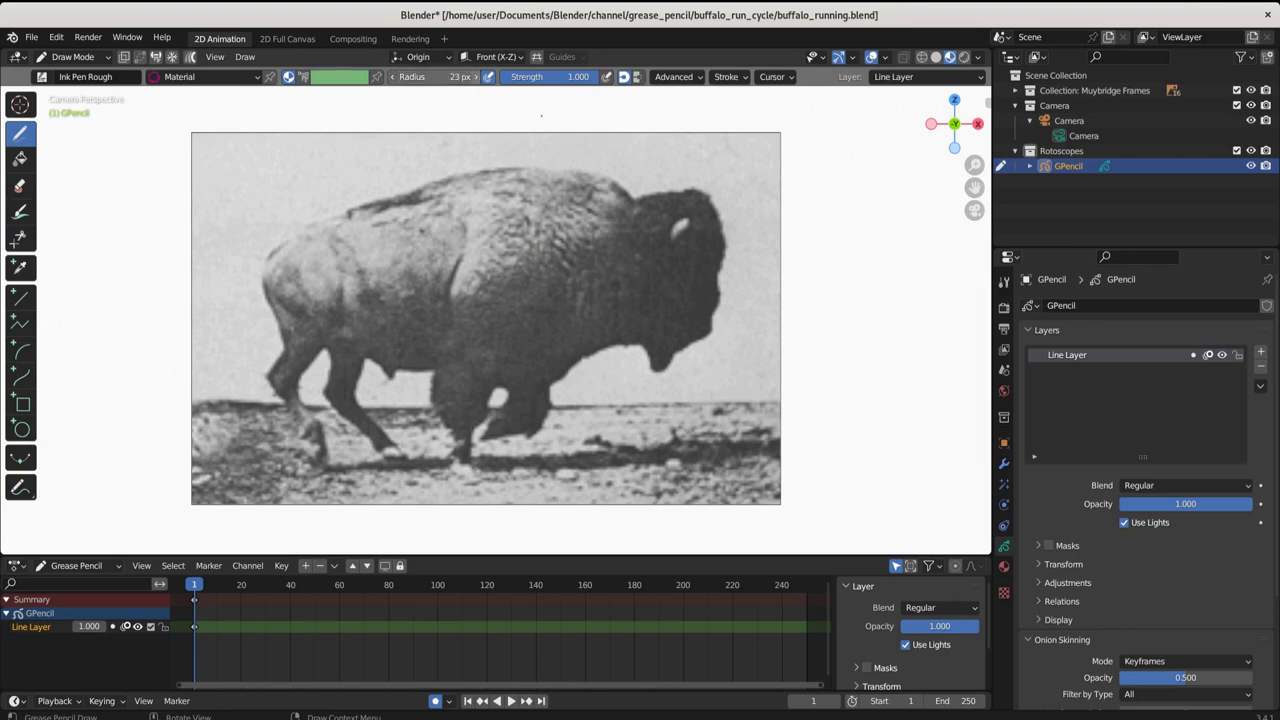
pyautogui.click(1004, 566)
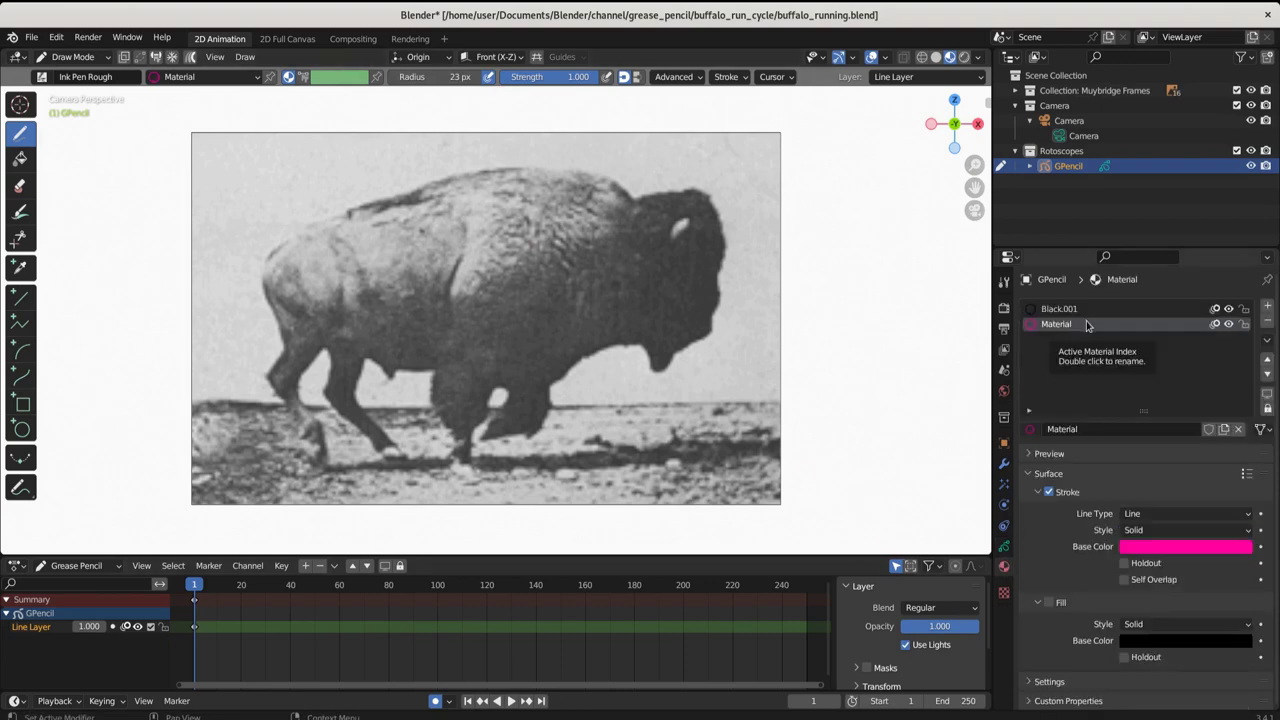
pyautogui.click(1082, 314)
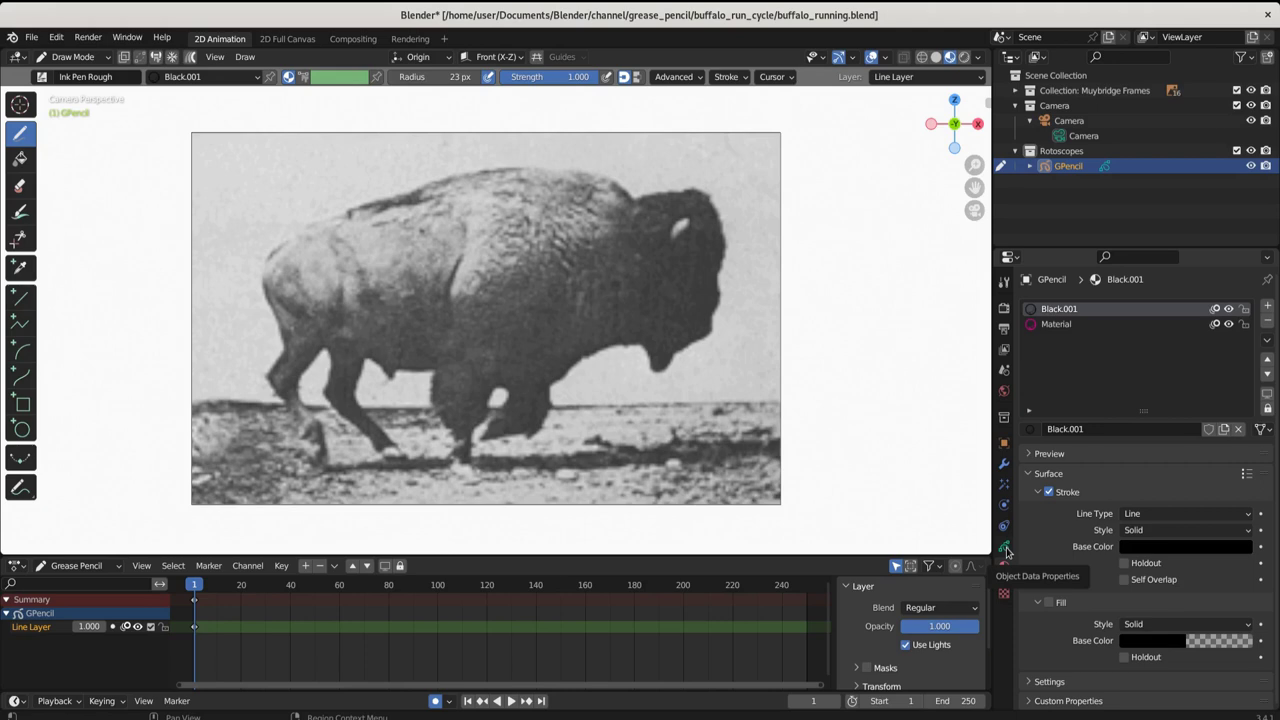
pyautogui.click(1005, 548)
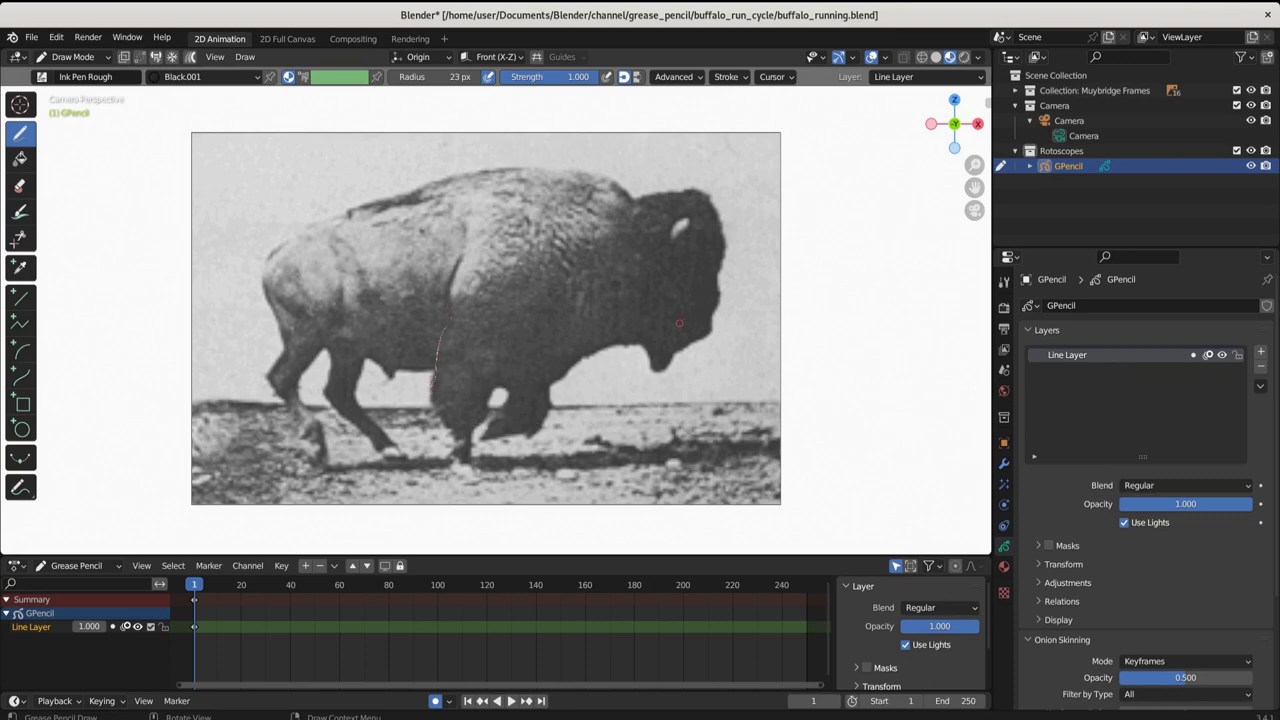
pyautogui.hotkey('ctrl', 'z')
pyautogui.moveTo(432, 77)
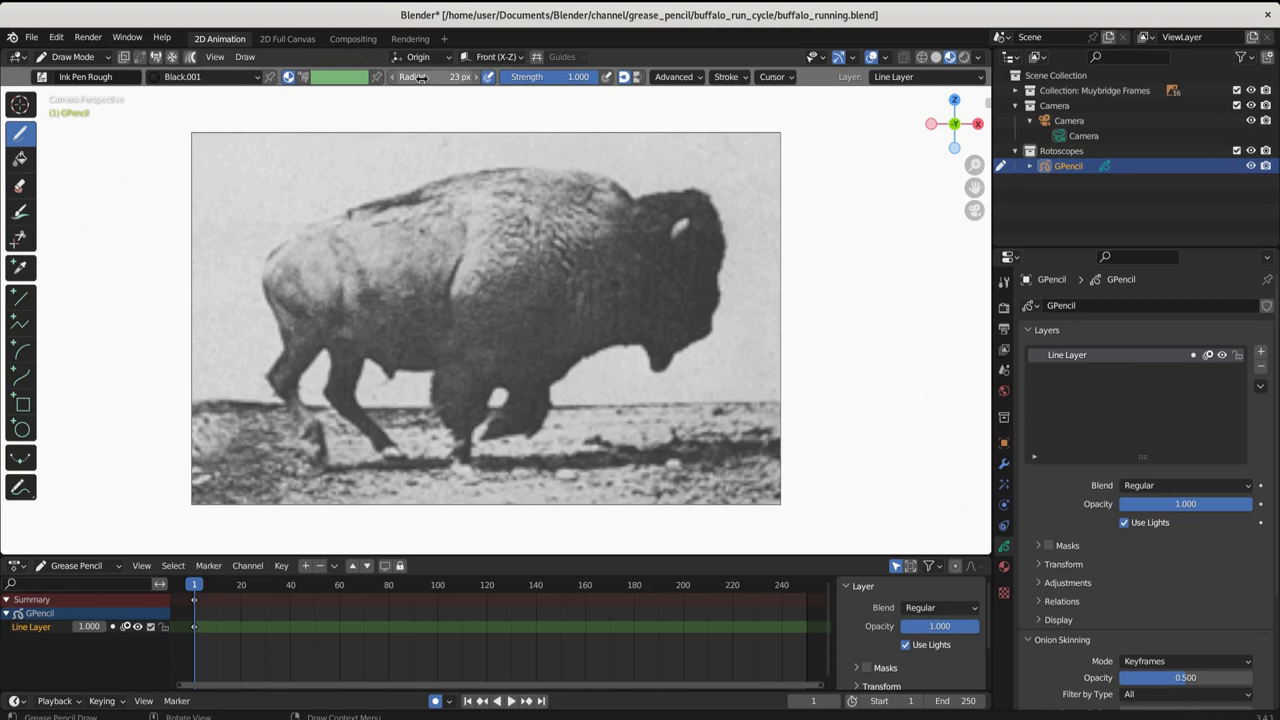
pyautogui.moveTo(473, 84); pyautogui.dragTo(530, 84)
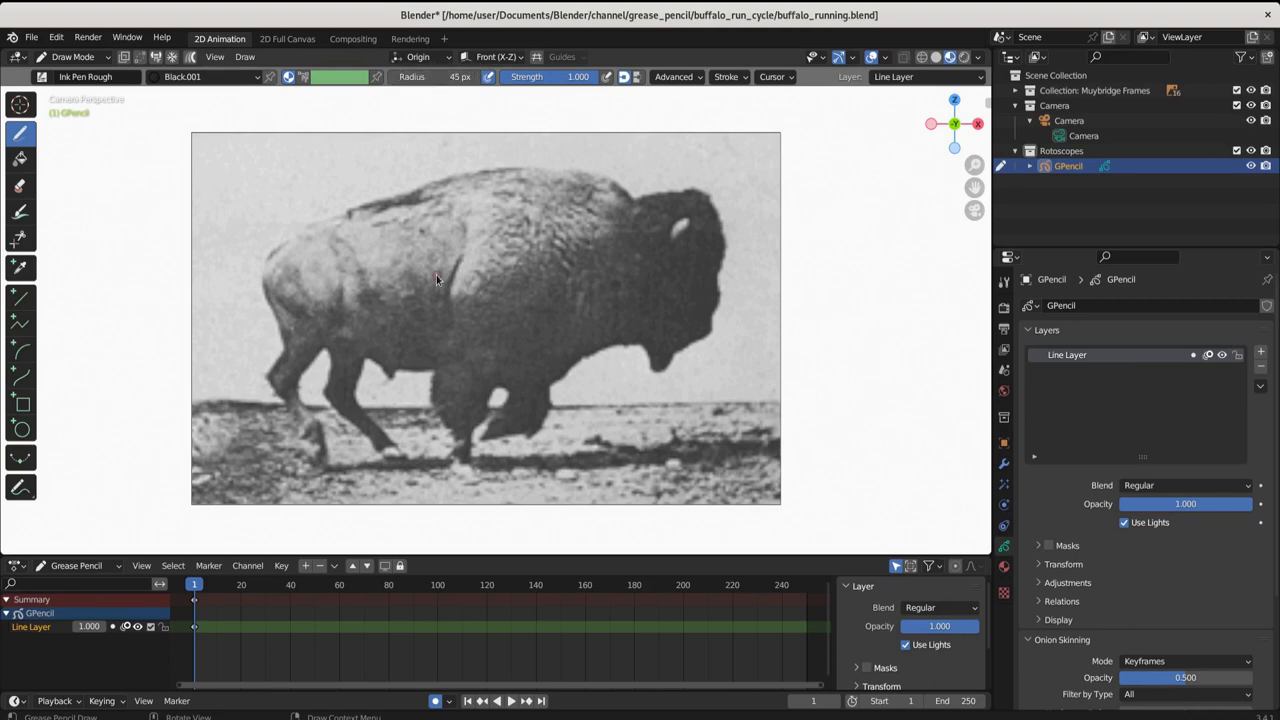
# Draw and undo a trial shoulder line, then show the list of Grease Pencil brushes.
pyautogui.moveTo(435, 400); pyautogui.dragTo(453, 288)
pyautogui.hotkey('ctrl', 'z')
pyautogui.click(42, 77)
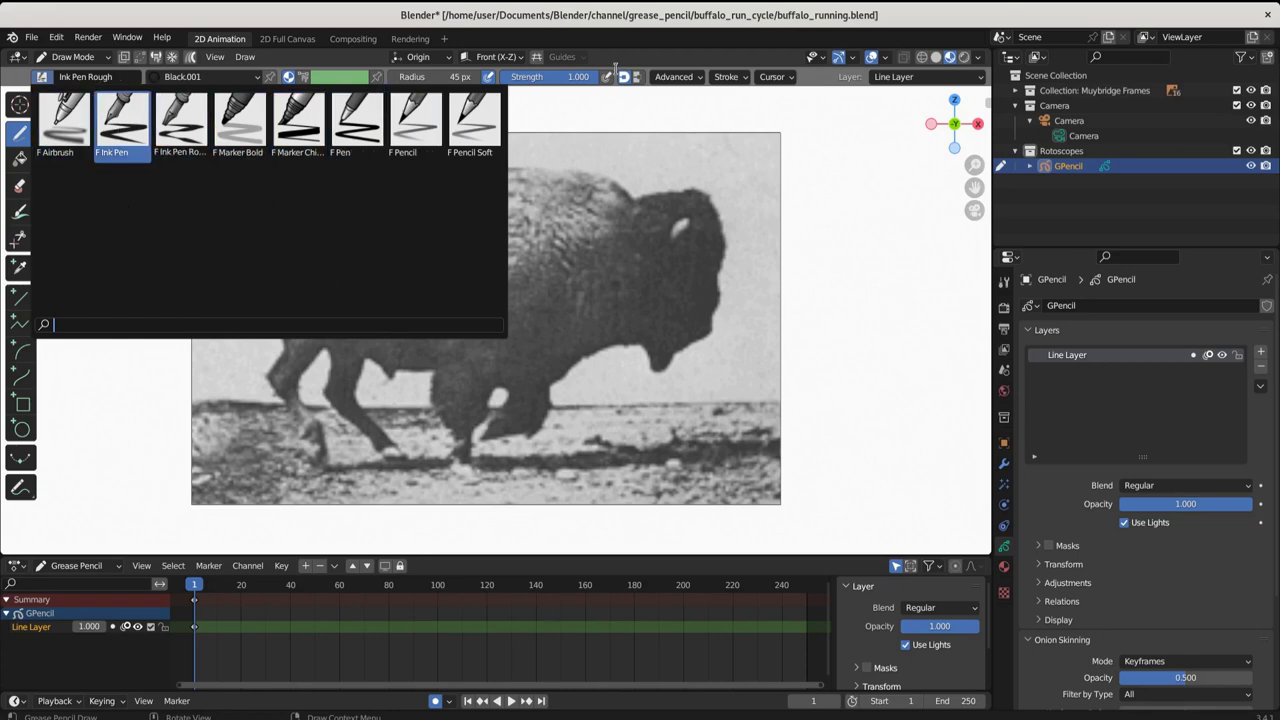
# Enable Stabilize Stroke and raise its radius from 10 px toward 200 px.
pyautogui.click(725, 78)
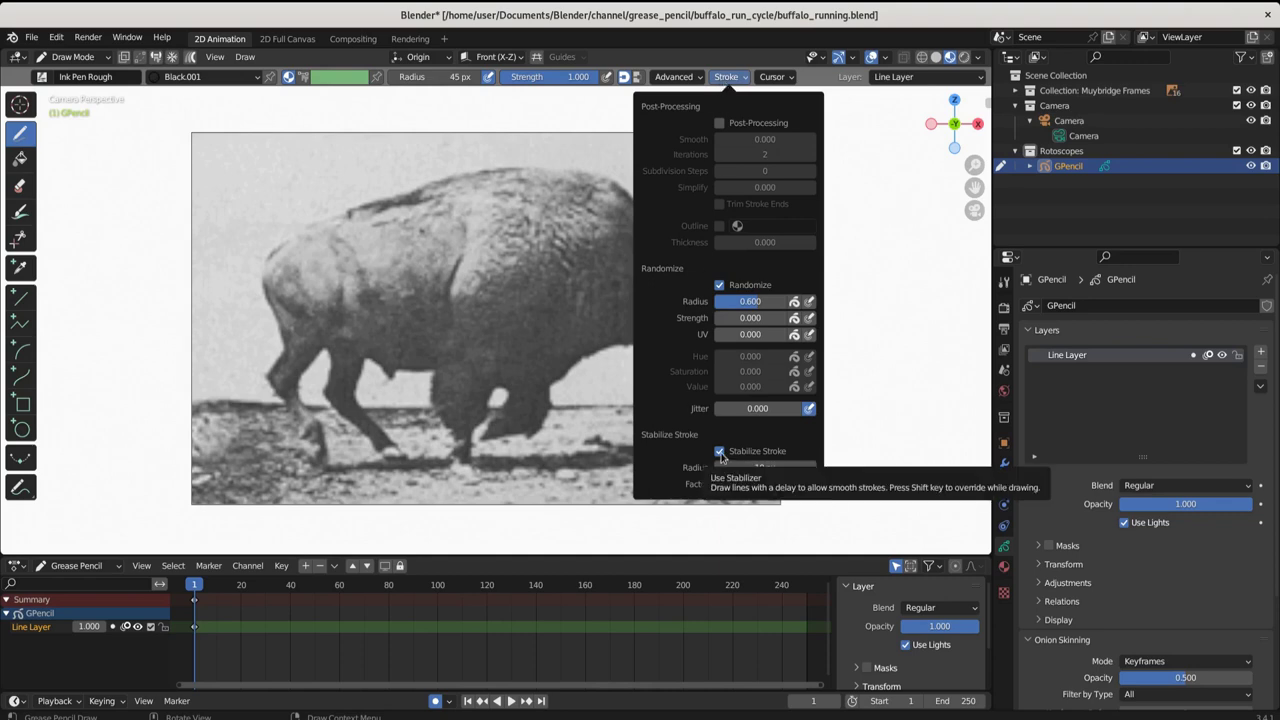
pyautogui.click(760, 467)
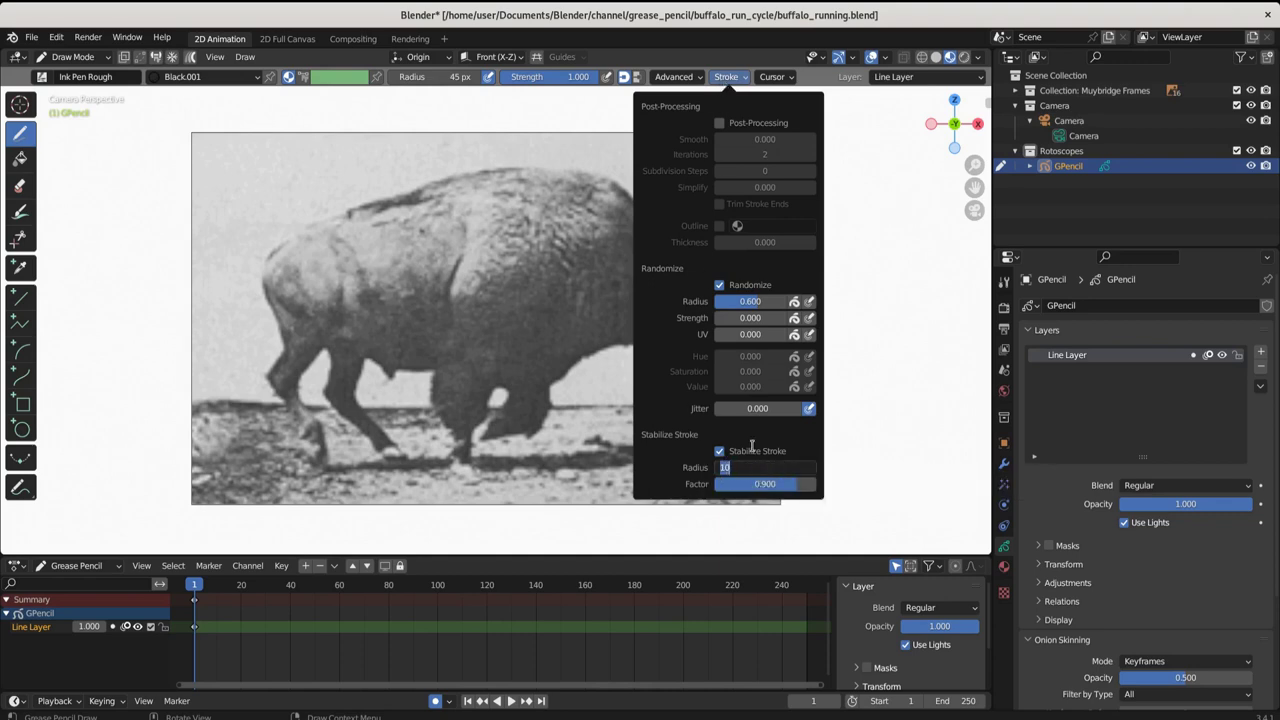
pyautogui.press('Return')
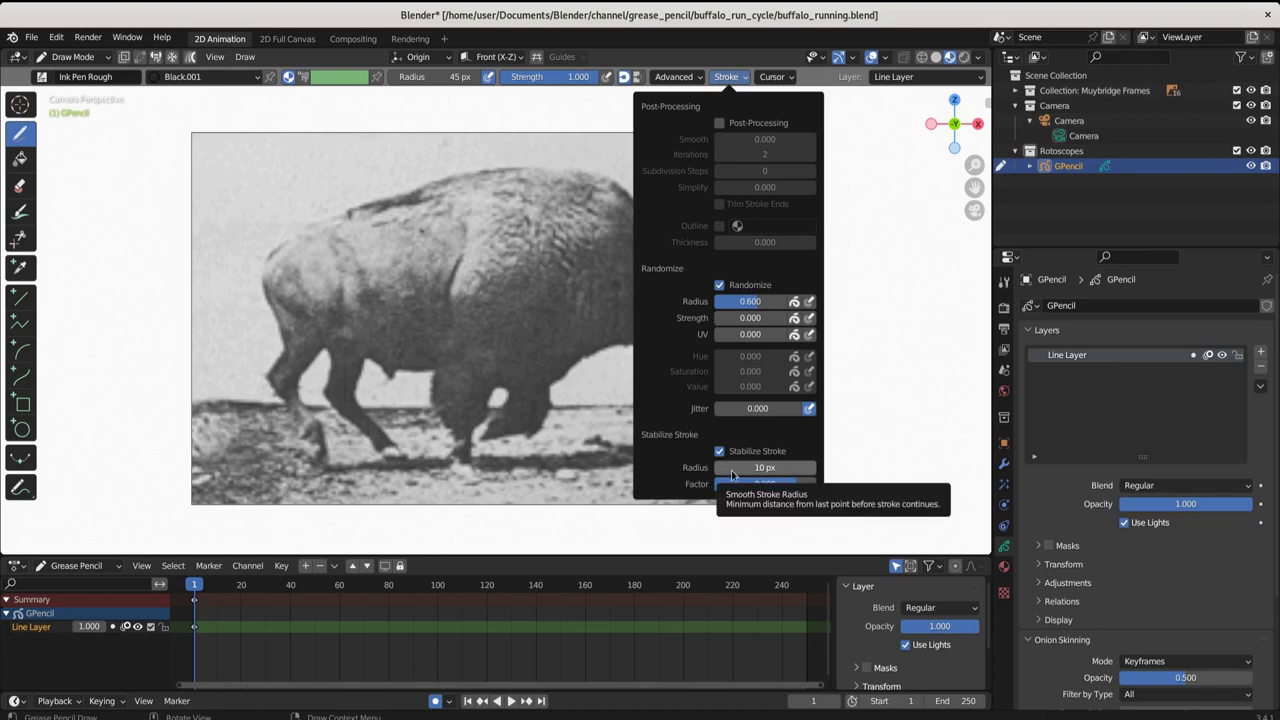
pyautogui.moveTo(755, 470)
pyautogui.mouseDown()
pyautogui.moveTo(815, 470)
pyautogui.moveTo(728, 467)
pyautogui.mouseUp()
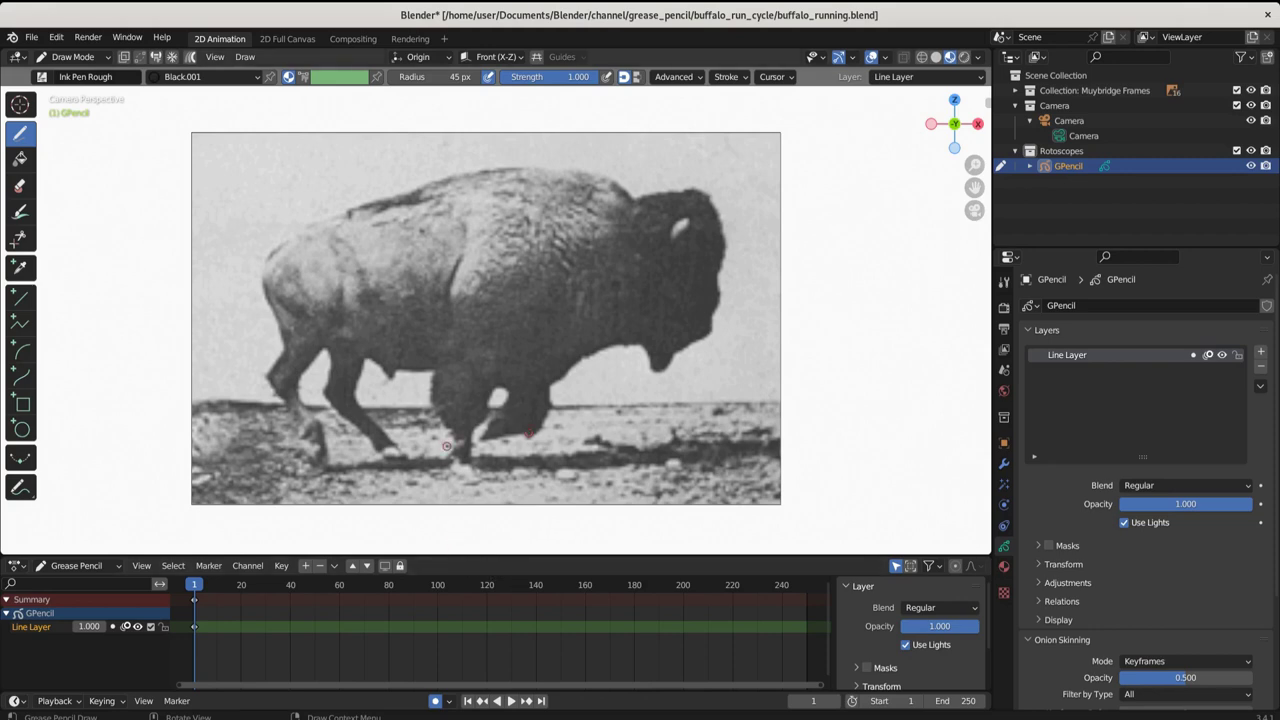
# Zoom in and ink the buffalo's chest and the first part of its back.
pyautogui.press('n')
pyautogui.scroll(5, 600, 433)
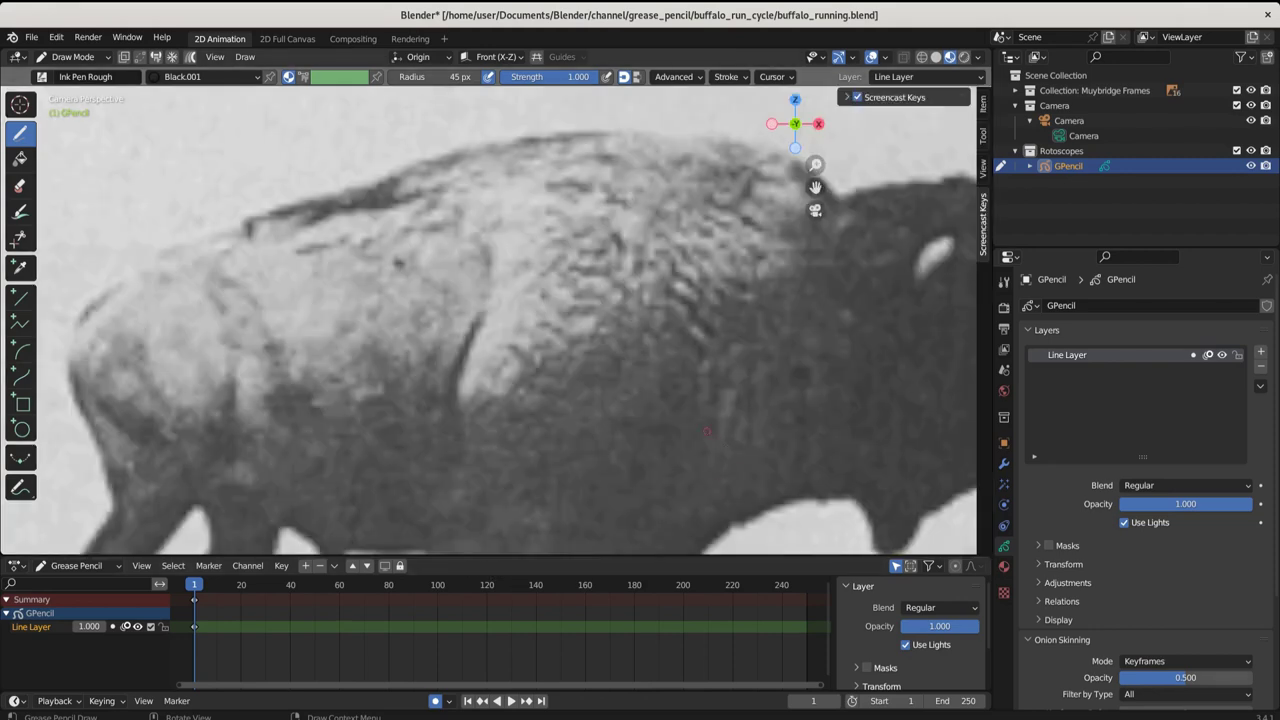
pyautogui.scroll(-4, 704, 421)
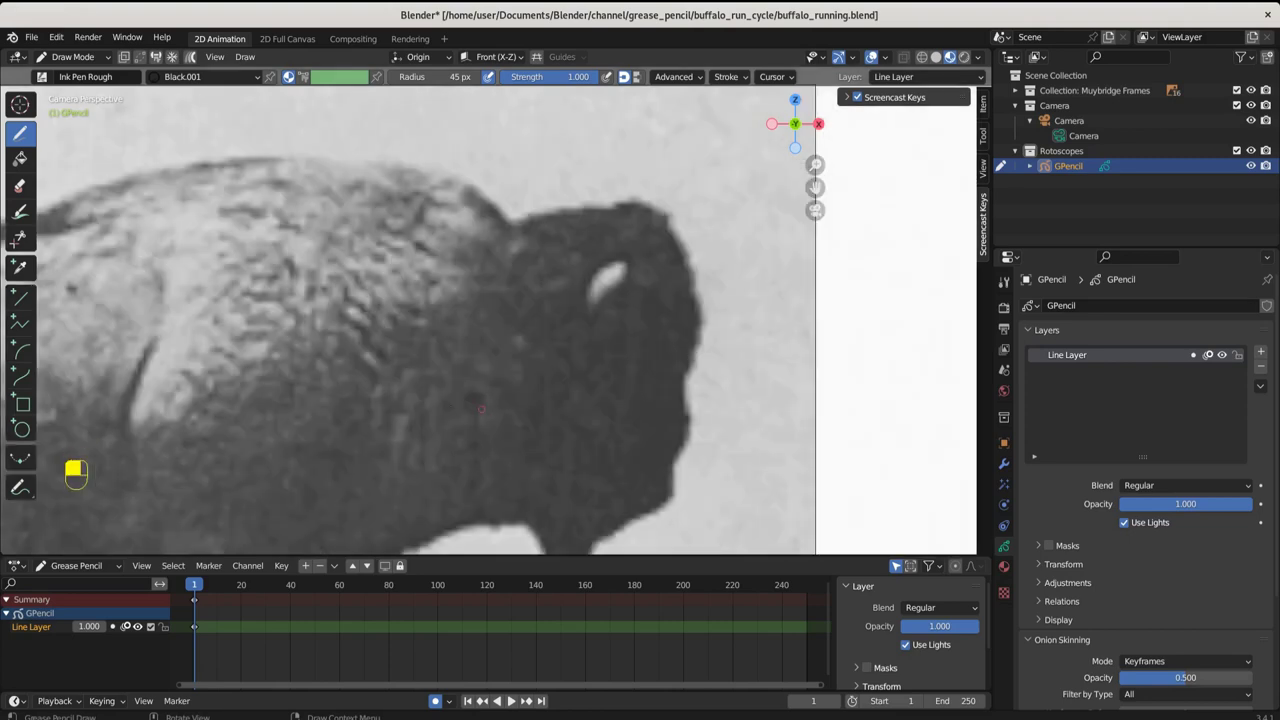
pyautogui.moveTo(300, 420)
pyautogui.keyDown('shift'); pyautogui.mouseDown(button='middle')
pyautogui.moveTo(757, 406)
pyautogui.moveTo(709, 358)
pyautogui.moveTo(648, 338)
pyautogui.mouseUp(button='middle'); pyautogui.keyUp('shift')
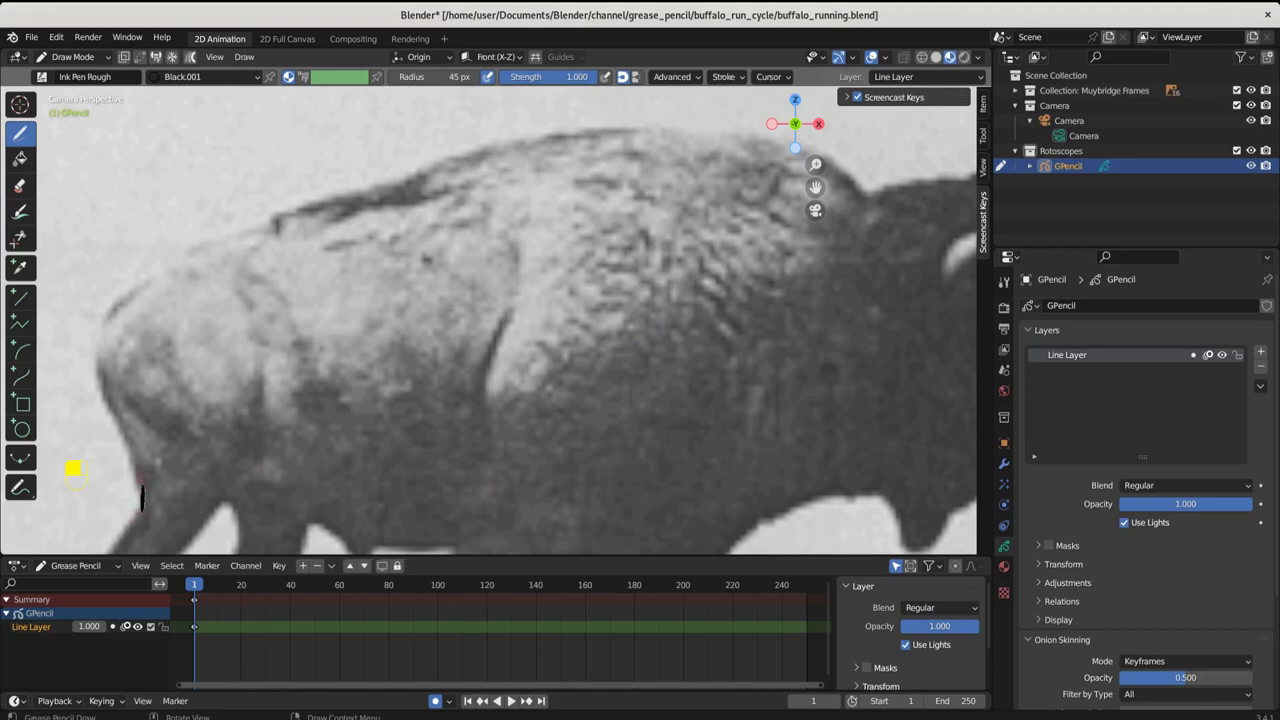
pyautogui.moveTo(138, 475)
pyautogui.mouseDown()
pyautogui.moveTo(100, 368)
pyautogui.moveTo(146, 286)
pyautogui.mouseUp()
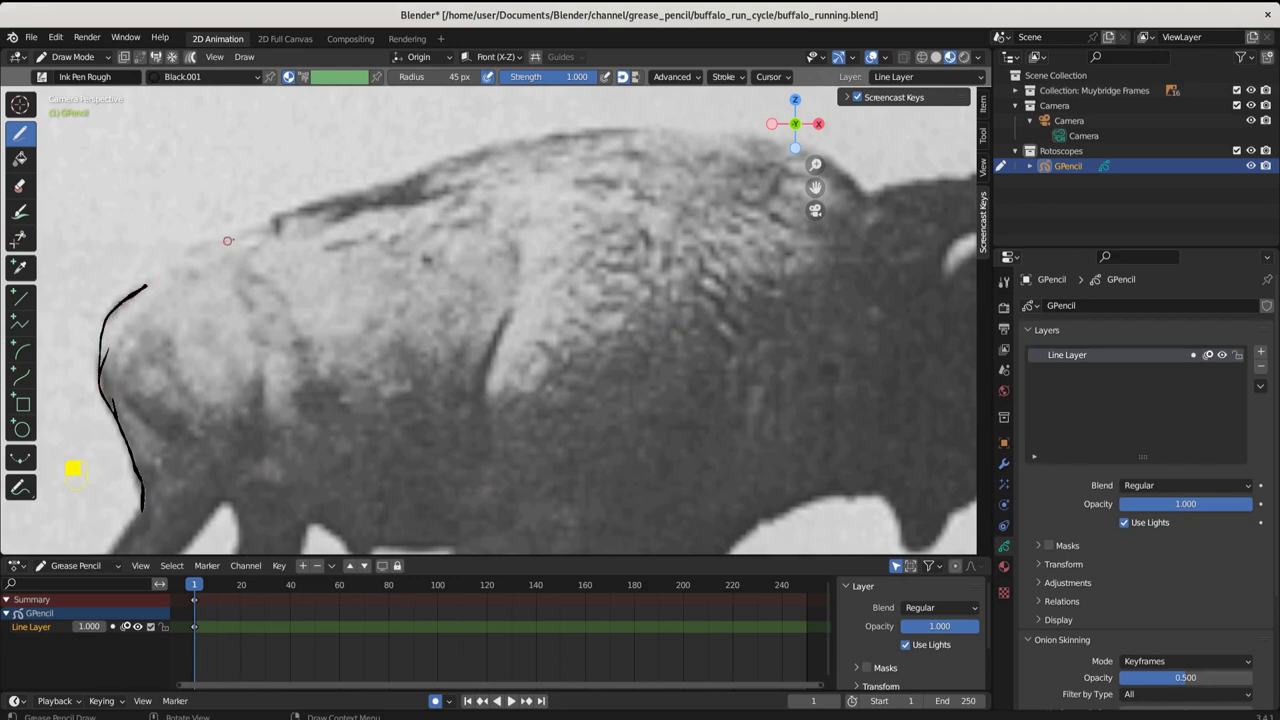
pyautogui.moveTo(232, 239); pyautogui.dragTo(353, 196)
pyautogui.moveTo(487, 194); pyautogui.dragTo(478, 193)
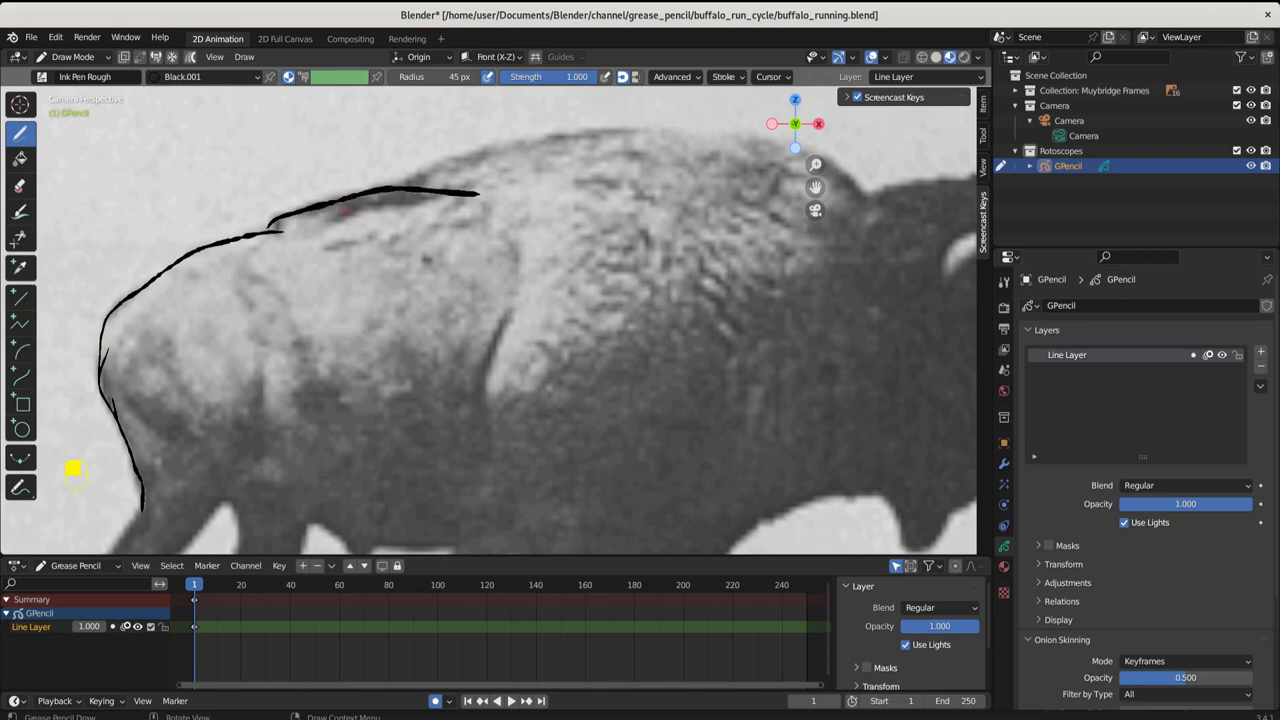
pyautogui.moveTo(343, 208)
pyautogui.mouseDown()
pyautogui.moveTo(434, 195)
pyautogui.moveTo(468, 160)
pyautogui.moveTo(574, 133)
pyautogui.mouseUp()
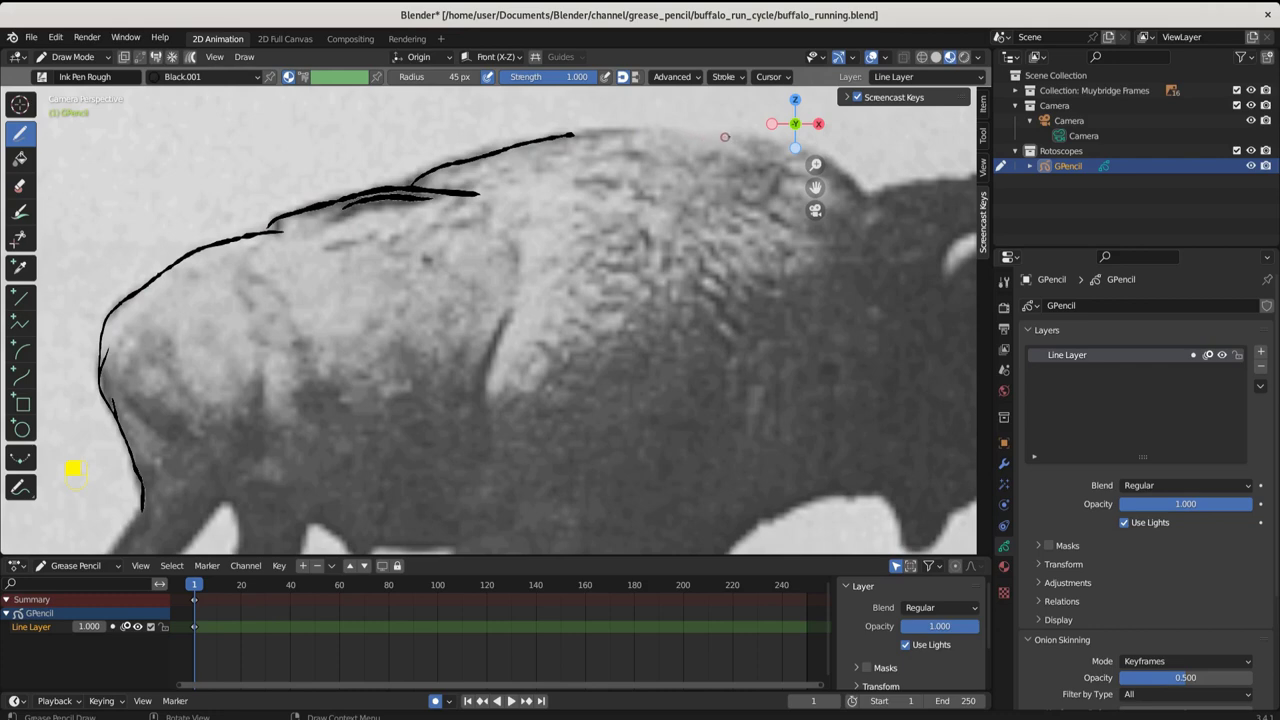
# Continue the black ink outline over the hump and down around the head.
pyautogui.moveTo(572, 133); pyautogui.dragTo(858, 210)
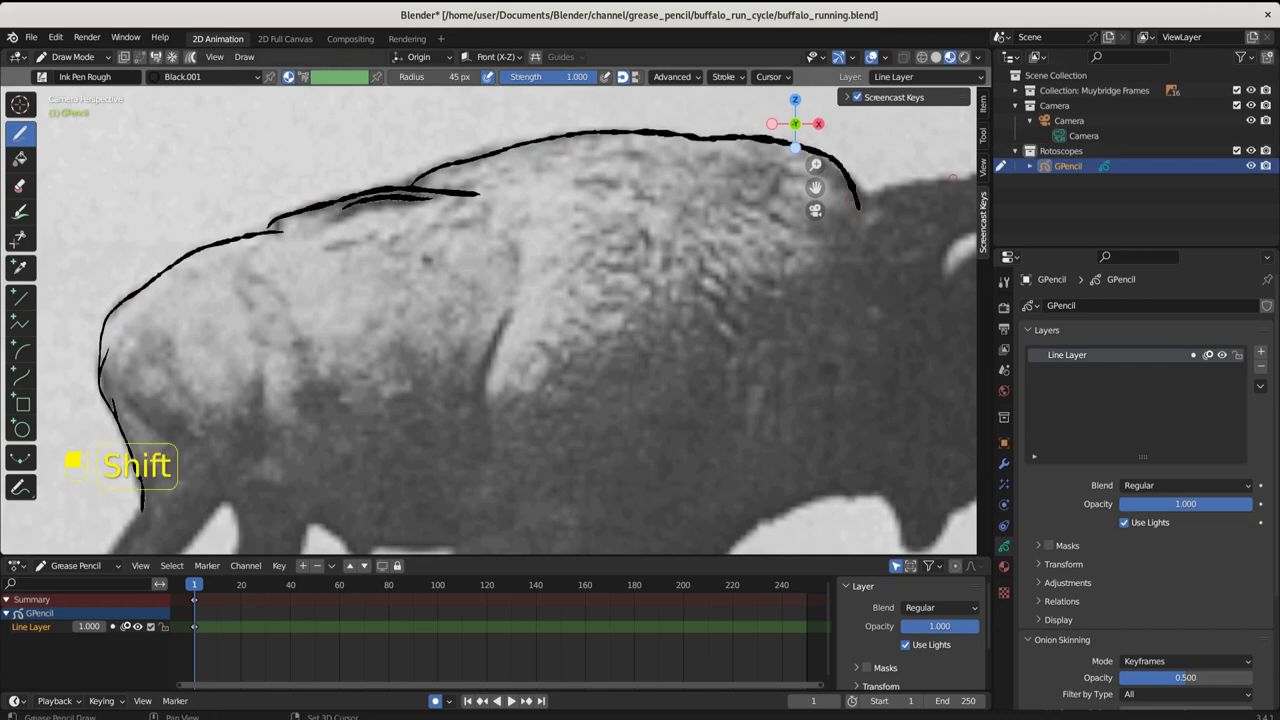
pyautogui.moveTo(853, 203)
pyautogui.keyDown('shift'); pyautogui.mouseDown(button='middle')
pyautogui.moveTo(476, 341)
pyautogui.moveTo(450, 309)
pyautogui.mouseUp(button='middle'); pyautogui.keyUp('shift')
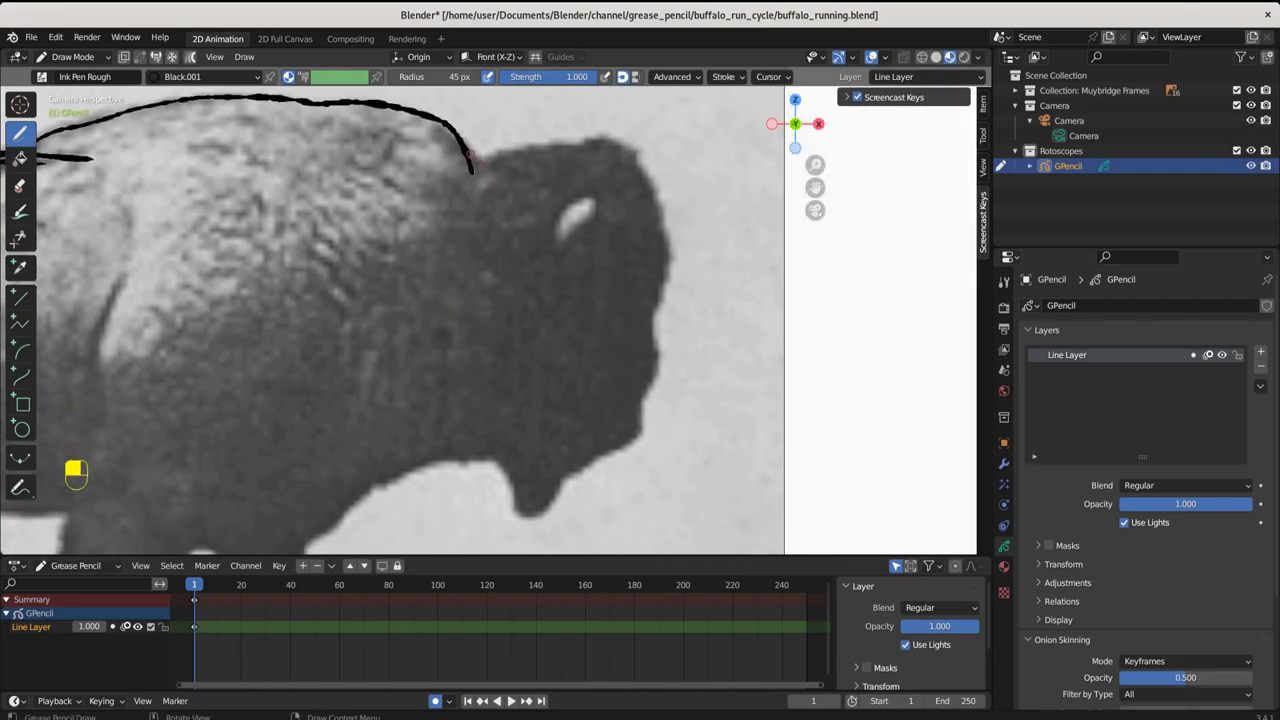
pyautogui.moveTo(470, 152)
pyautogui.mouseDown()
pyautogui.moveTo(509, 178)
pyautogui.moveTo(601, 139)
pyautogui.moveTo(655, 238)
pyautogui.mouseUp()
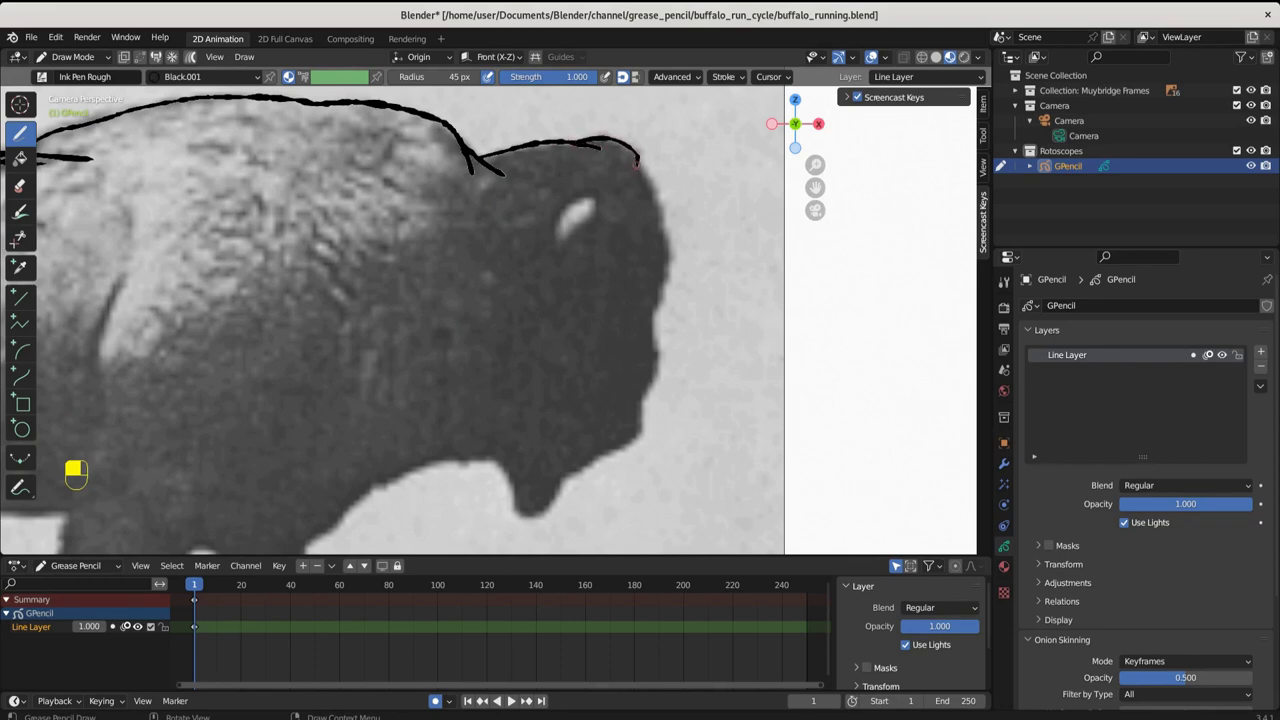
pyautogui.moveTo(647, 183)
pyautogui.mouseDown()
pyautogui.moveTo(656, 296)
pyautogui.moveTo(632, 437)
pyautogui.moveTo(584, 450)
pyautogui.moveTo(600, 450)
pyautogui.moveTo(556, 475)
pyautogui.moveTo(548, 508)
pyautogui.moveTo(512, 517)
pyautogui.moveTo(519, 469)
pyautogui.moveTo(492, 452)
pyautogui.moveTo(452, 456)
pyautogui.moveTo(366, 489)
pyautogui.moveTo(310, 536)
pyautogui.mouseUp()
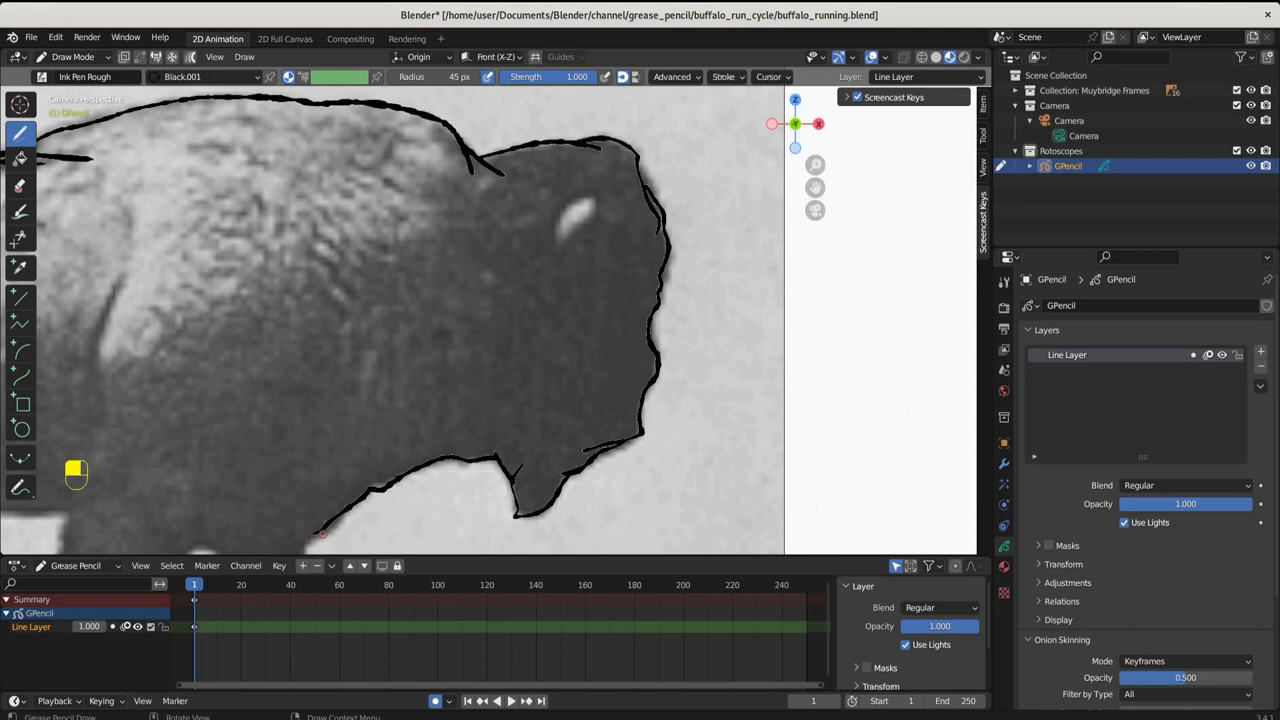
pyautogui.keyDown('shift'); pyautogui.moveTo(321, 533); pyautogui.dragTo(534, 159, button='middle'); pyautogui.keyUp('shift')
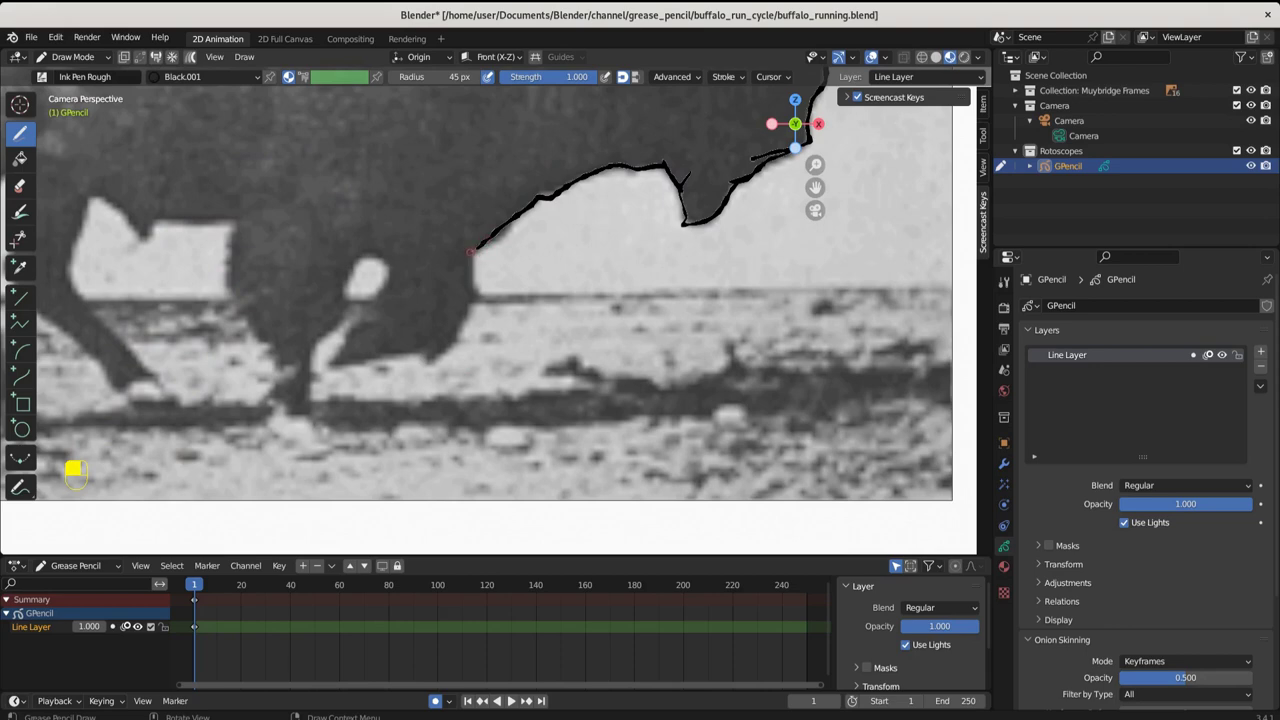
# Ink the lower chest, the gap between the legs, and the far leg down around its hoof.
pyautogui.moveTo(470, 251)
pyautogui.mouseDown()
pyautogui.moveTo(430, 357)
pyautogui.moveTo(348, 345)
pyautogui.moveTo(392, 277)
pyautogui.moveTo(380, 260)
pyautogui.moveTo(356, 260)
pyautogui.moveTo(313, 345)
pyautogui.moveTo(311, 408)
pyautogui.moveTo(270, 408)
pyautogui.moveTo(258, 390)
pyautogui.moveTo(281, 370)
pyautogui.moveTo(218, 279)
pyautogui.moveTo(237, 219)
pyautogui.moveTo(200, 232)
pyautogui.moveTo(145, 224)
pyautogui.moveTo(148, 238)
pyautogui.moveTo(87, 197)
pyautogui.moveTo(68, 266)
pyautogui.moveTo(75, 298)
pyautogui.moveTo(180, 405)
pyautogui.moveTo(150, 400)
pyautogui.mouseUp()
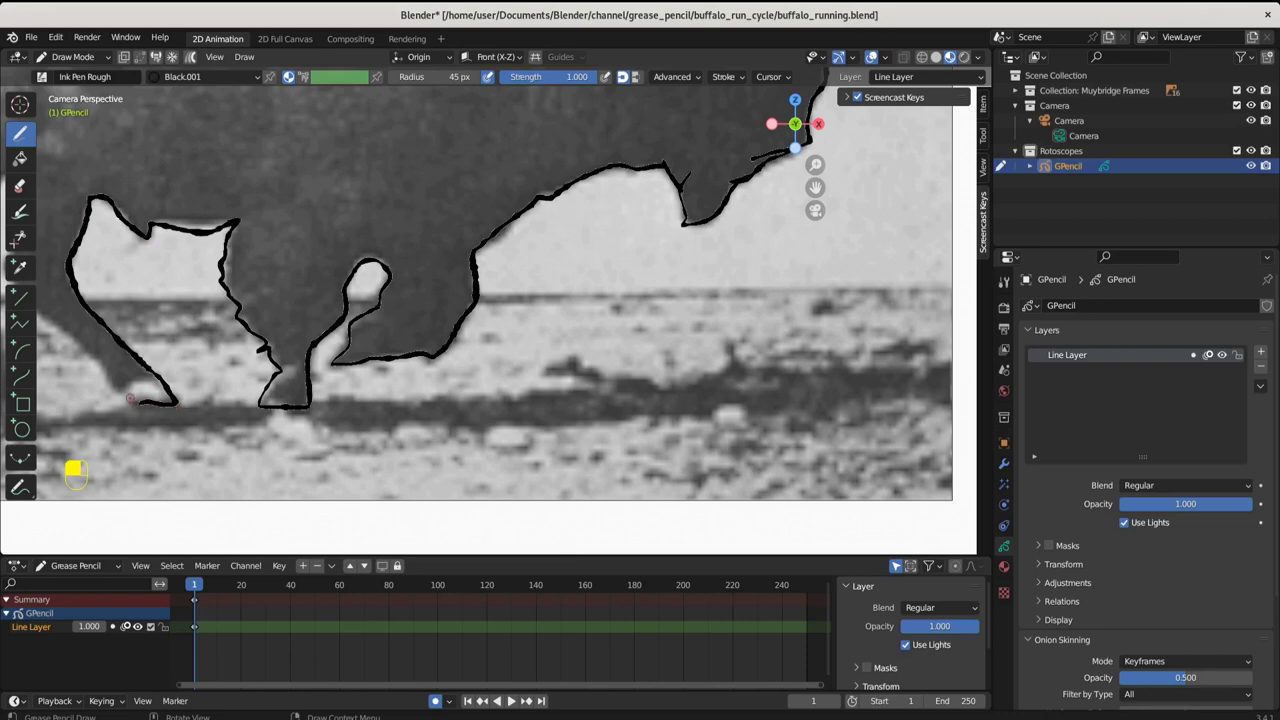
pyautogui.keyDown('shift'); pyautogui.moveTo(129, 398); pyautogui.dragTo(573, 436, button='middle'); pyautogui.keyUp('shift')
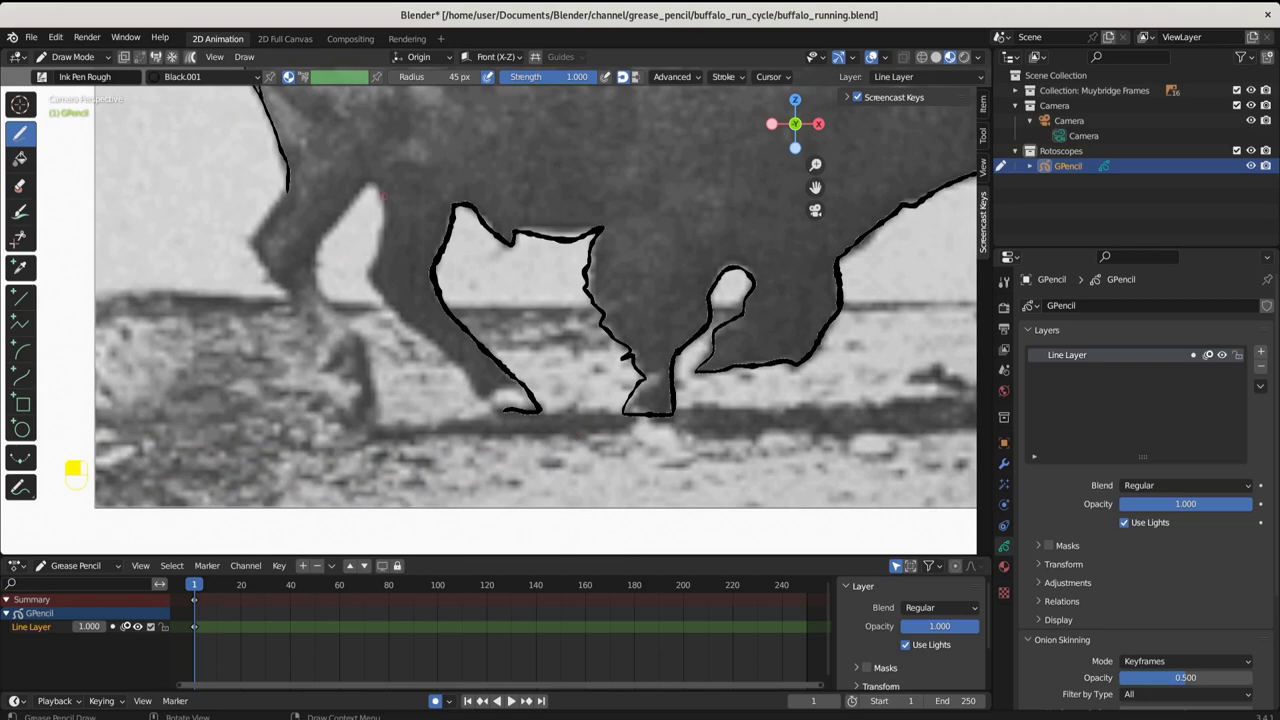
pyautogui.moveTo(365, 183)
pyautogui.mouseDown()
pyautogui.moveTo(366, 273)
pyautogui.moveTo(481, 401)
pyautogui.moveTo(530, 393)
pyautogui.moveTo(497, 407)
pyautogui.moveTo(512, 410)
pyautogui.mouseUp()
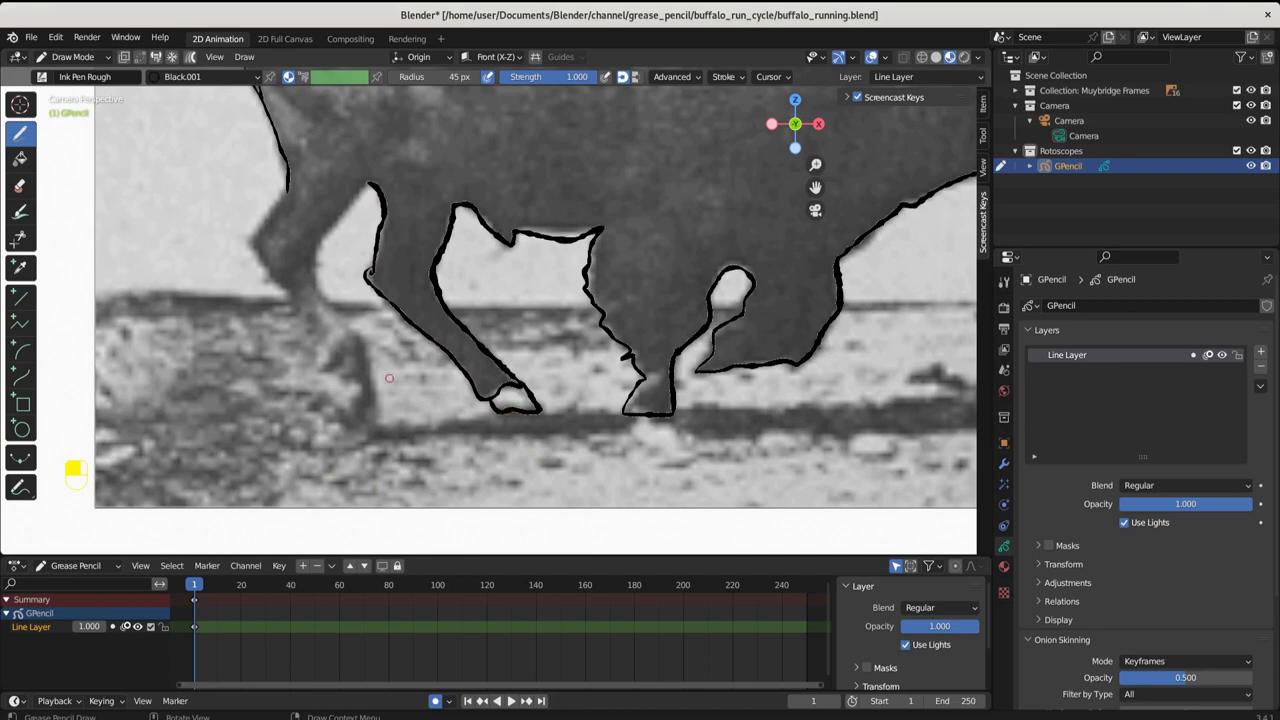
pyautogui.moveTo(283, 196)
pyautogui.mouseDown()
pyautogui.moveTo(250, 238)
pyautogui.moveTo(332, 370)
pyautogui.mouseUp()
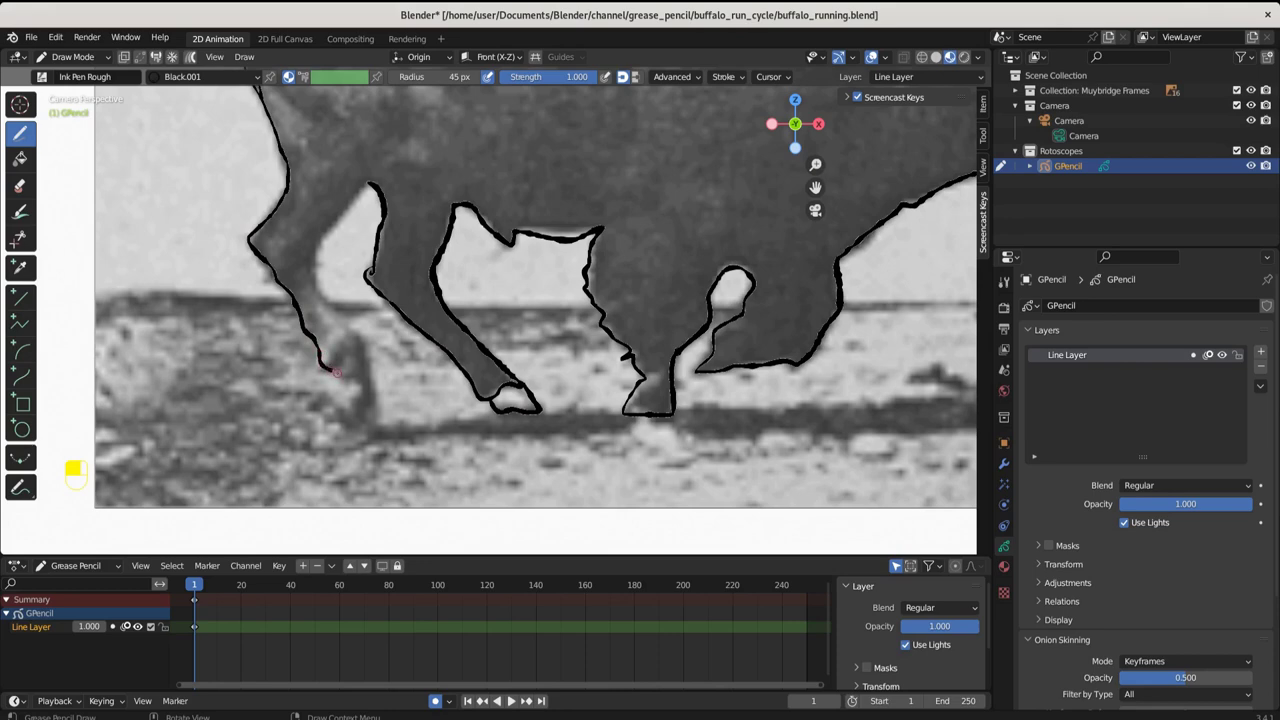
pyautogui.moveTo(330, 370)
pyautogui.mouseDown()
pyautogui.moveTo(322, 414)
pyautogui.moveTo(353, 425)
pyautogui.moveTo(374, 378)
pyautogui.moveTo(314, 250)
pyautogui.moveTo(378, 183)
pyautogui.mouseUp()
pyautogui.press('shift')
pyautogui.keyDown('shift'); pyautogui.moveTo(691, 265); pyautogui.dragTo(596, 404, button='middle'); pyautogui.keyUp('shift')
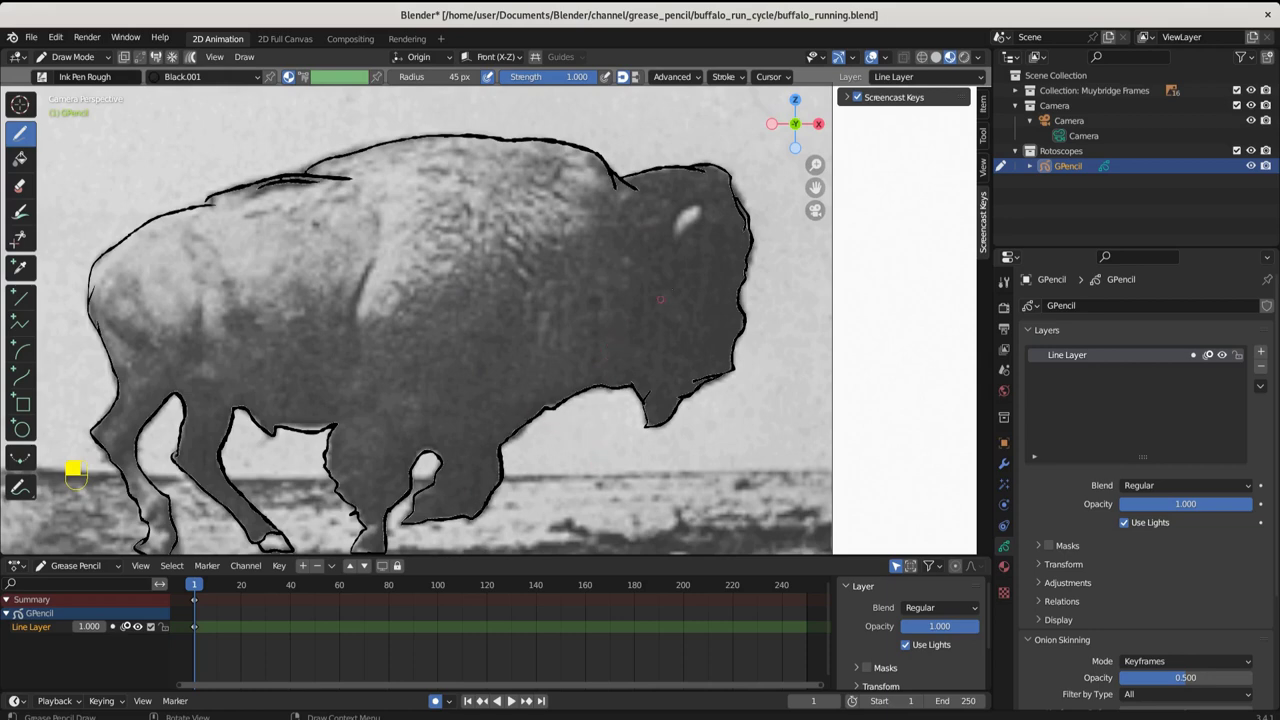
# Zoom in and draw a closed ink stroke around the pale highlight on the head.
pyautogui.scroll(2, 668, 292)
pyautogui.scroll(2, 594, 340)
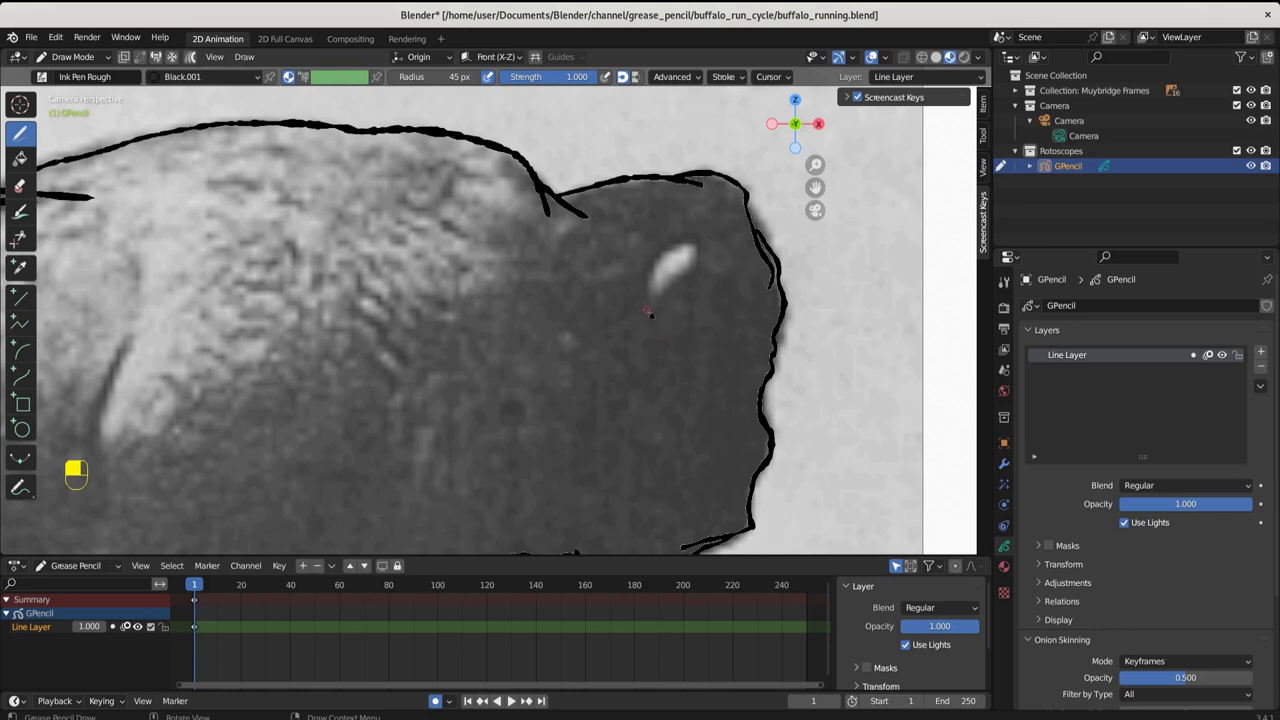
pyautogui.moveTo(647, 310); pyautogui.dragTo(718, 234)
pyautogui.moveTo(700, 273); pyautogui.dragTo(659, 326)
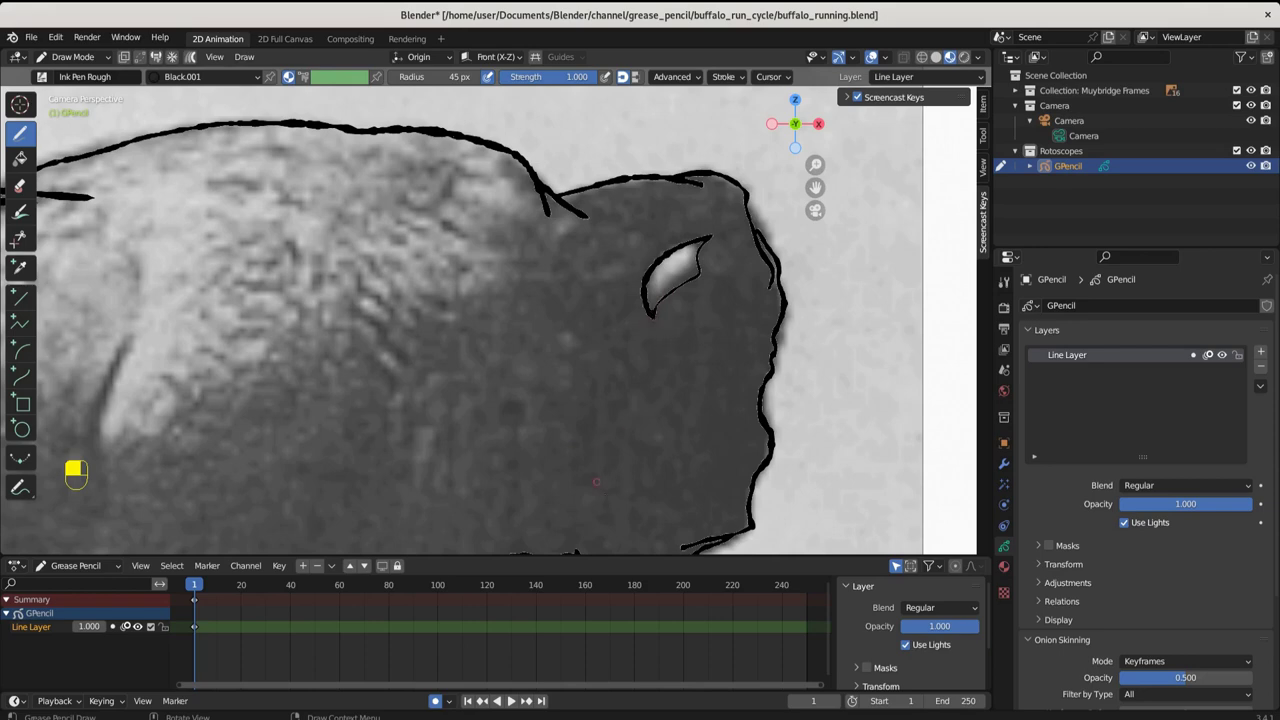
pyautogui.scroll(-2, 389, 246)
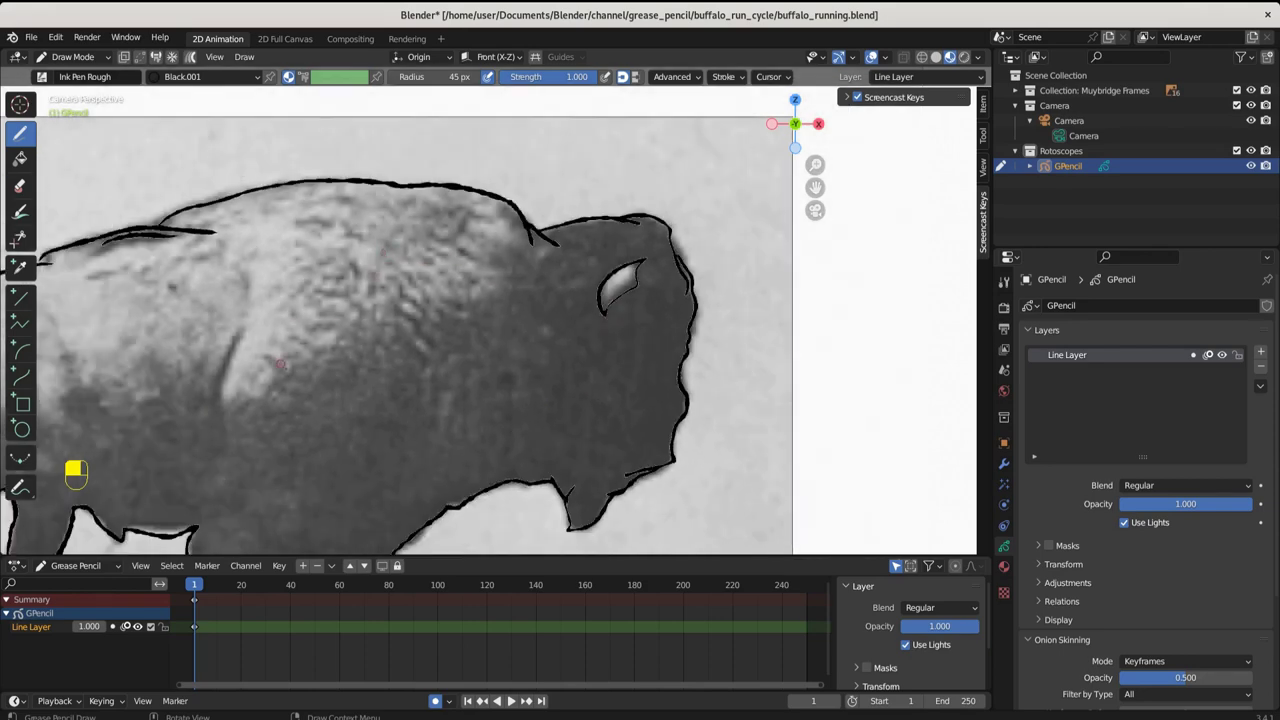
pyautogui.keyDown('shift'); pyautogui.moveTo(296, 369); pyautogui.dragTo(568, 228, button='middle'); pyautogui.keyUp('shift')
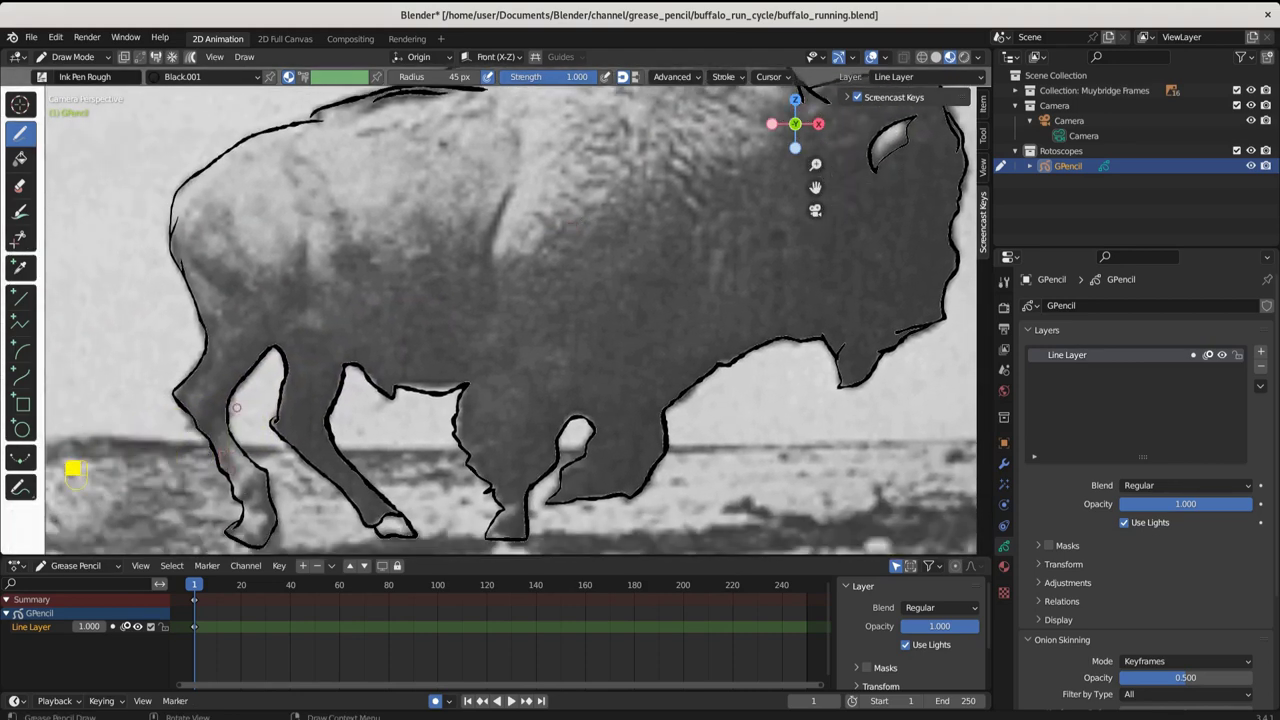
# Review the stroke settings, touch up the leg, and draw shoulder contours plus a long body line.
pyautogui.click(724, 78)
pyautogui.moveTo(197, 394); pyautogui.dragTo(189, 402)
pyautogui.scroll(2, 312, 441)
pyautogui.keyDown('shift'); pyautogui.moveTo(312, 441); pyautogui.dragTo(315, 442, button='middle'); pyautogui.keyUp('shift')
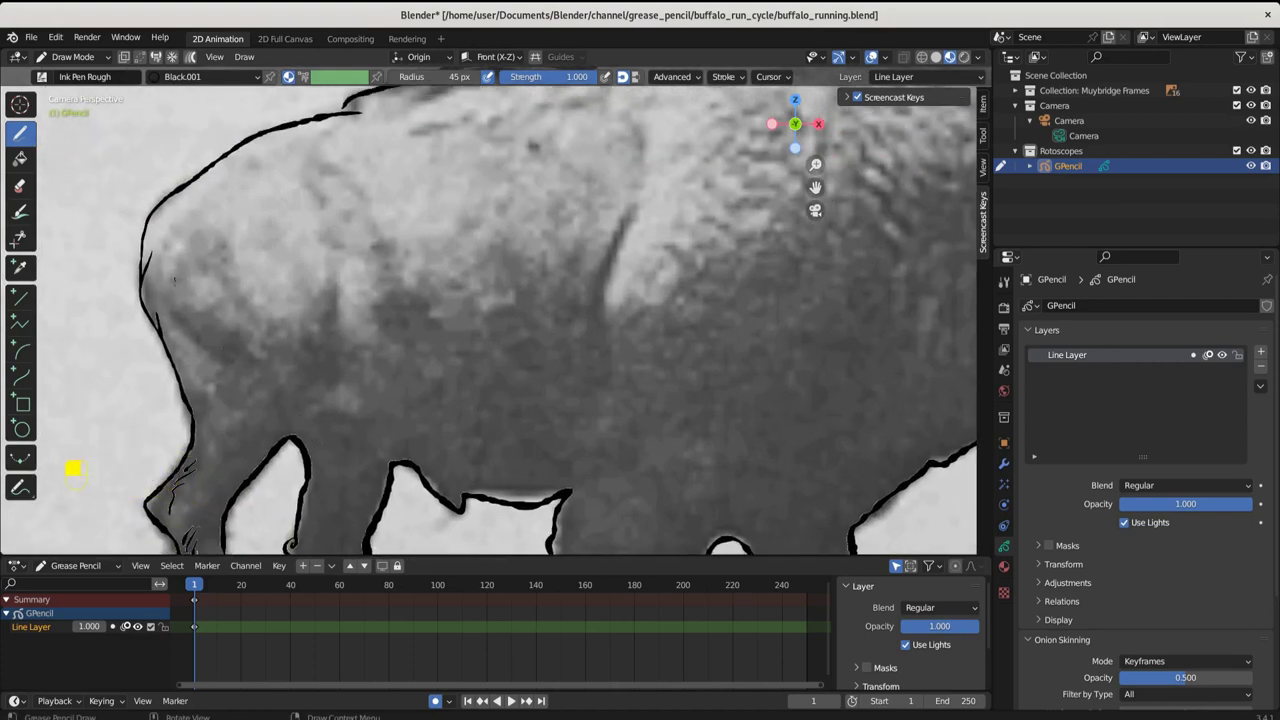
pyautogui.moveTo(175, 281); pyautogui.dragTo(237, 368)
pyautogui.moveTo(200, 314); pyautogui.dragTo(251, 364)
pyautogui.moveTo(336, 308); pyautogui.dragTo(336, 328)
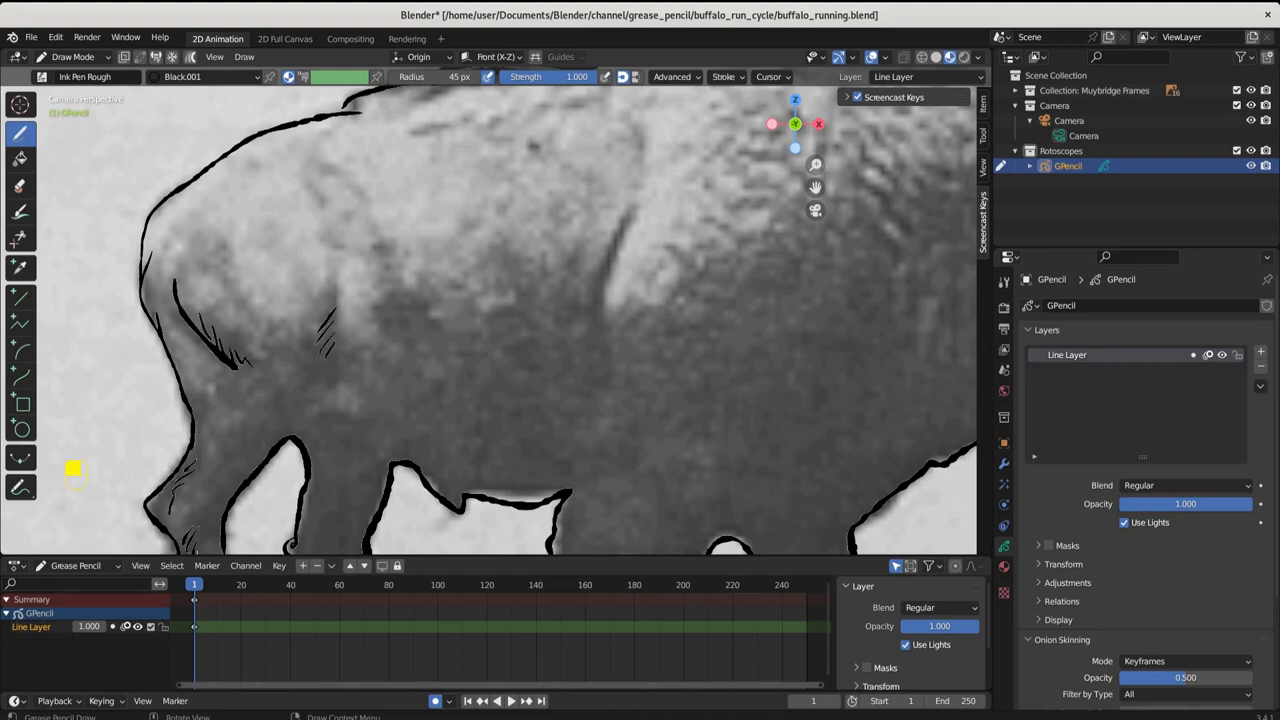
pyautogui.moveTo(633, 222)
pyautogui.mouseDown()
pyautogui.moveTo(598, 268)
pyautogui.moveTo(598, 396)
pyautogui.mouseUp()
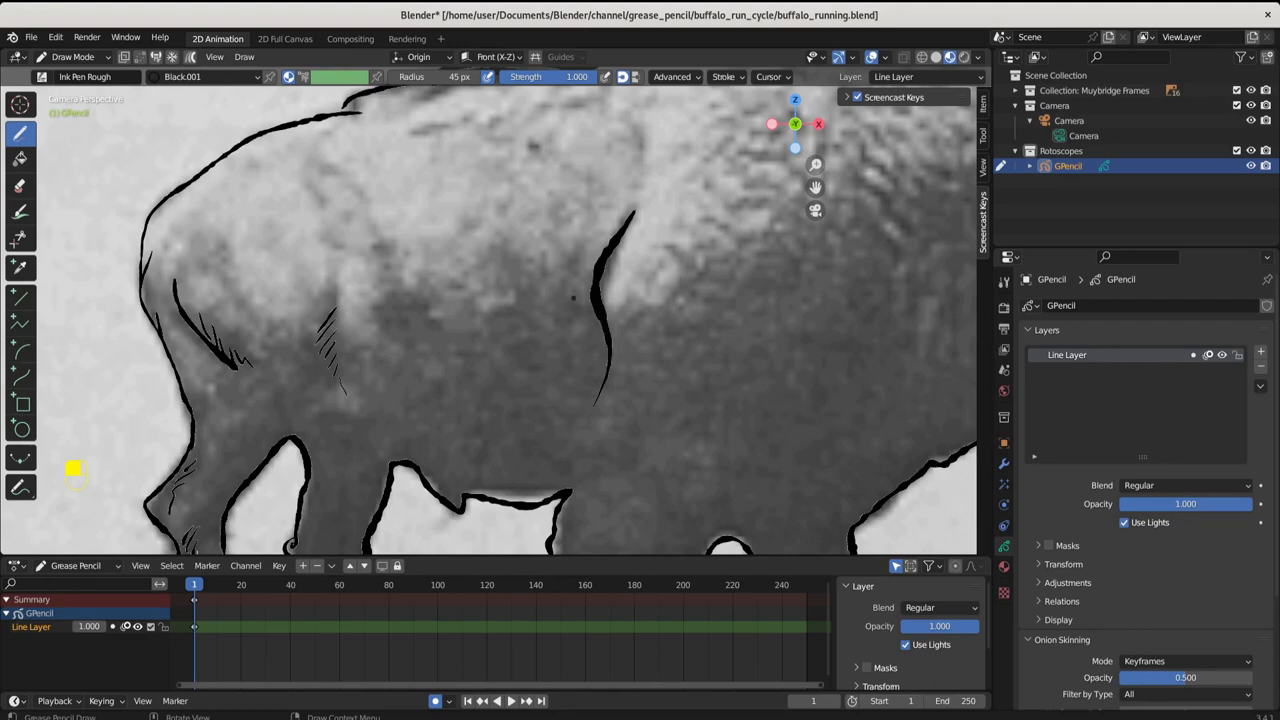
# Hatch the shaded shoulder and the upper shoulder near the hump with short strokes.
pyautogui.moveTo(577, 265); pyautogui.dragTo(565, 287)
pyautogui.moveTo(394, 265)
pyautogui.mouseDown()
pyautogui.moveTo(370, 319)
pyautogui.moveTo(390, 340)
pyautogui.mouseUp()
pyautogui.moveTo(418, 329); pyautogui.dragTo(400, 345)
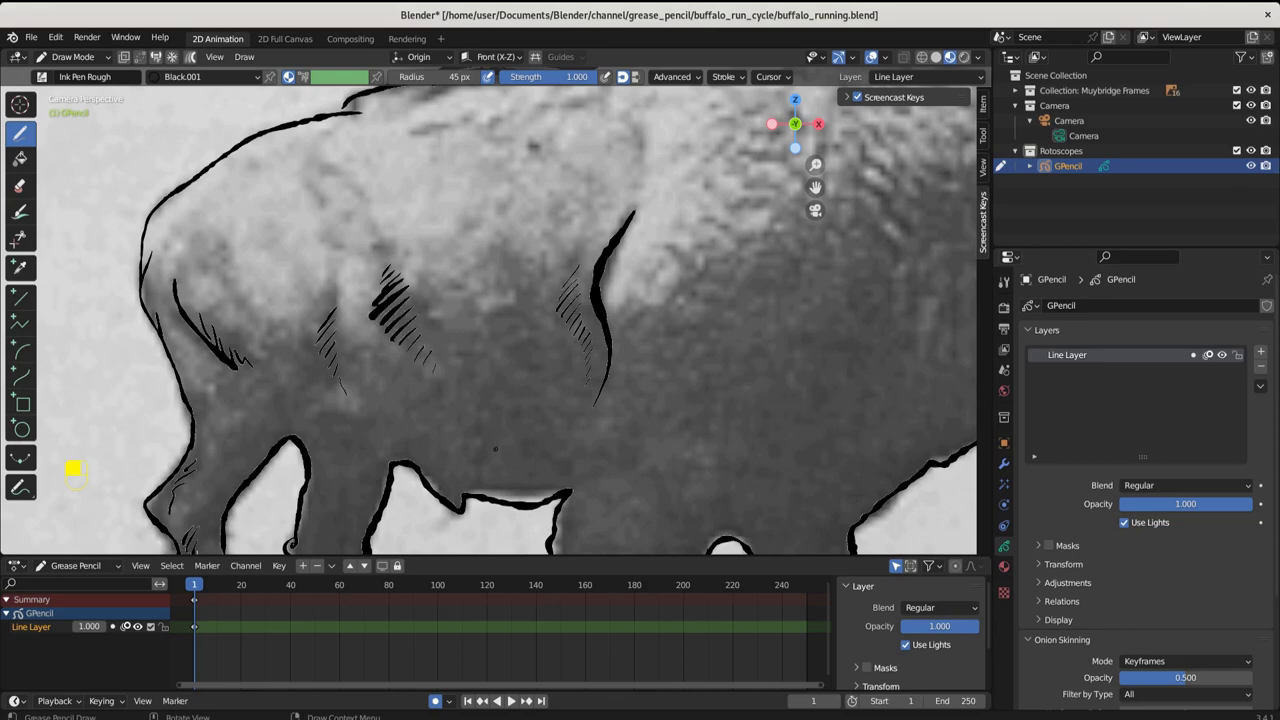
pyautogui.moveTo(321, 133)
pyautogui.mouseDown()
pyautogui.moveTo(303, 175)
pyautogui.moveTo(340, 178)
pyautogui.mouseUp()
pyautogui.moveTo(262, 154); pyautogui.dragTo(258, 166)
pyautogui.moveTo(270, 150); pyautogui.dragTo(268, 166)
pyautogui.moveTo(171, 199)
pyautogui.mouseDown()
pyautogui.moveTo(157, 238)
pyautogui.moveTo(204, 256)
pyautogui.moveTo(230, 286)
pyautogui.mouseUp()
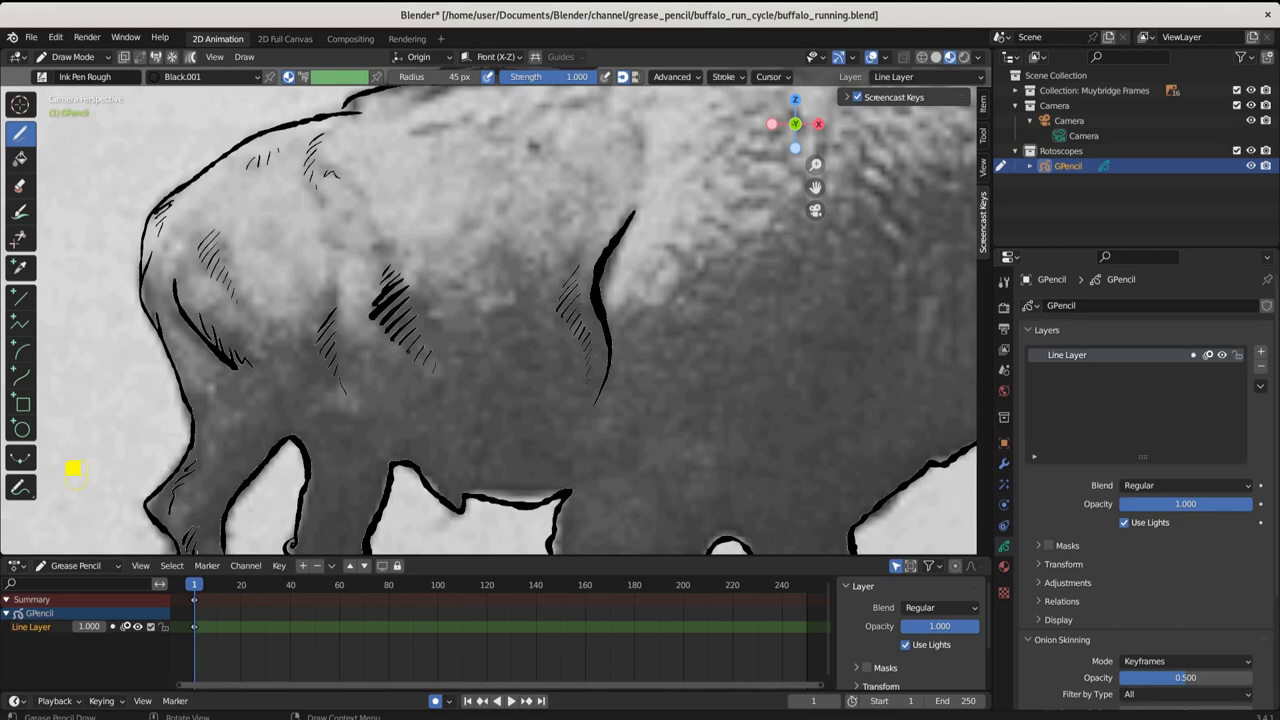
pyautogui.moveTo(668, 343)
pyautogui.keyDown('shift'); pyautogui.mouseDown(button='middle')
pyautogui.moveTo(368, 433)
pyautogui.moveTo(328, 503)
pyautogui.mouseUp(button='middle'); pyautogui.keyUp('shift')
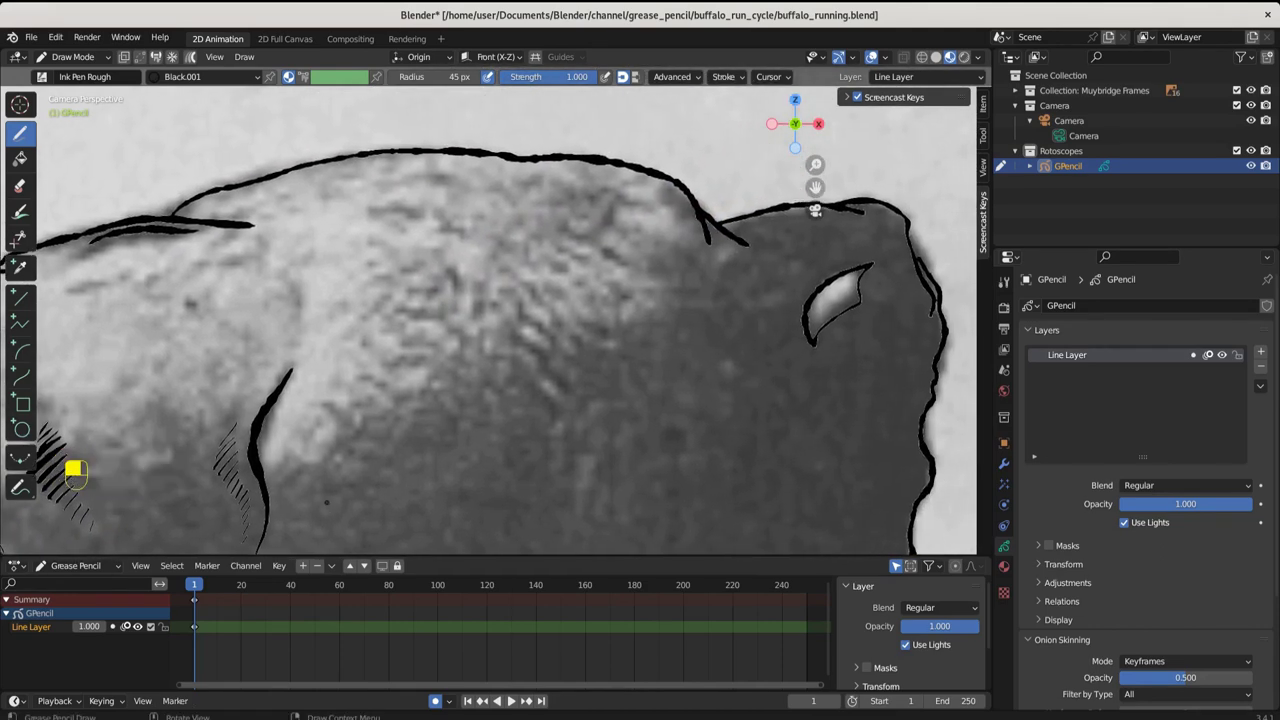
# Draw fur hatching along the back, then undo the unwanted strokes.
pyautogui.moveTo(67, 287); pyautogui.dragTo(150, 281)
pyautogui.moveTo(166, 276); pyautogui.dragTo(150, 296)
pyautogui.moveTo(157, 300); pyautogui.dragTo(158, 318)
pyautogui.moveTo(232, 238); pyautogui.dragTo(212, 252)
pyautogui.moveTo(225, 248); pyautogui.dragTo(189, 272)
pyautogui.moveTo(209, 264)
pyautogui.mouseDown()
pyautogui.moveTo(195, 274)
pyautogui.moveTo(243, 263)
pyautogui.mouseUp()
pyautogui.moveTo(321, 212); pyautogui.dragTo(283, 250)
pyautogui.moveTo(314, 227)
pyautogui.mouseDown()
pyautogui.moveTo(291, 248)
pyautogui.moveTo(306, 258)
pyautogui.mouseUp()
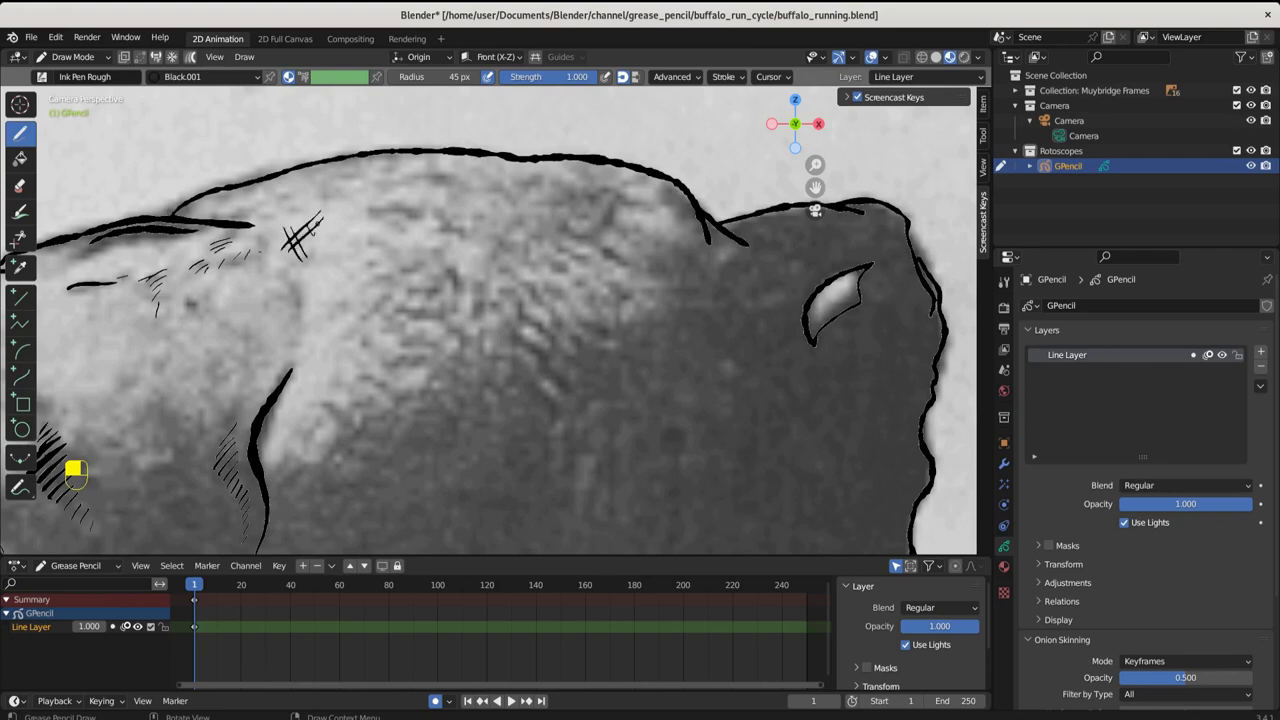
pyautogui.hotkey('ctrl', 'z')
pyautogui.hotkey('ctrl', 'z')
pyautogui.hotkey('ctrl', 'z')
pyautogui.hotkey('ctrl', 'z')
pyautogui.hotkey('ctrl', 'z')
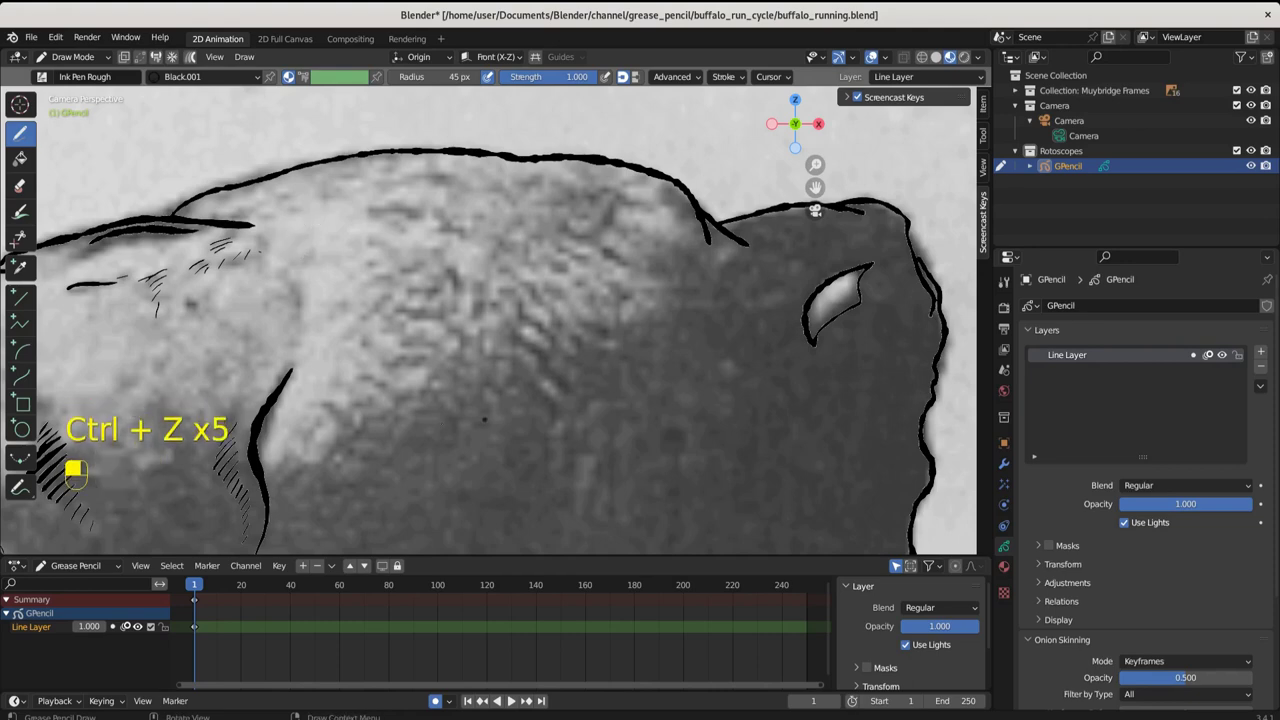
# Redraw fur hatching over the hump, extending it upward and to the right.
pyautogui.moveTo(291, 428); pyautogui.dragTo(304, 416)
pyautogui.moveTo(303, 433); pyautogui.dragTo(386, 375)
pyautogui.moveTo(374, 391)
pyautogui.mouseDown()
pyautogui.moveTo(394, 366)
pyautogui.moveTo(408, 371)
pyautogui.mouseUp()
pyautogui.moveTo(391, 421); pyautogui.dragTo(398, 409)
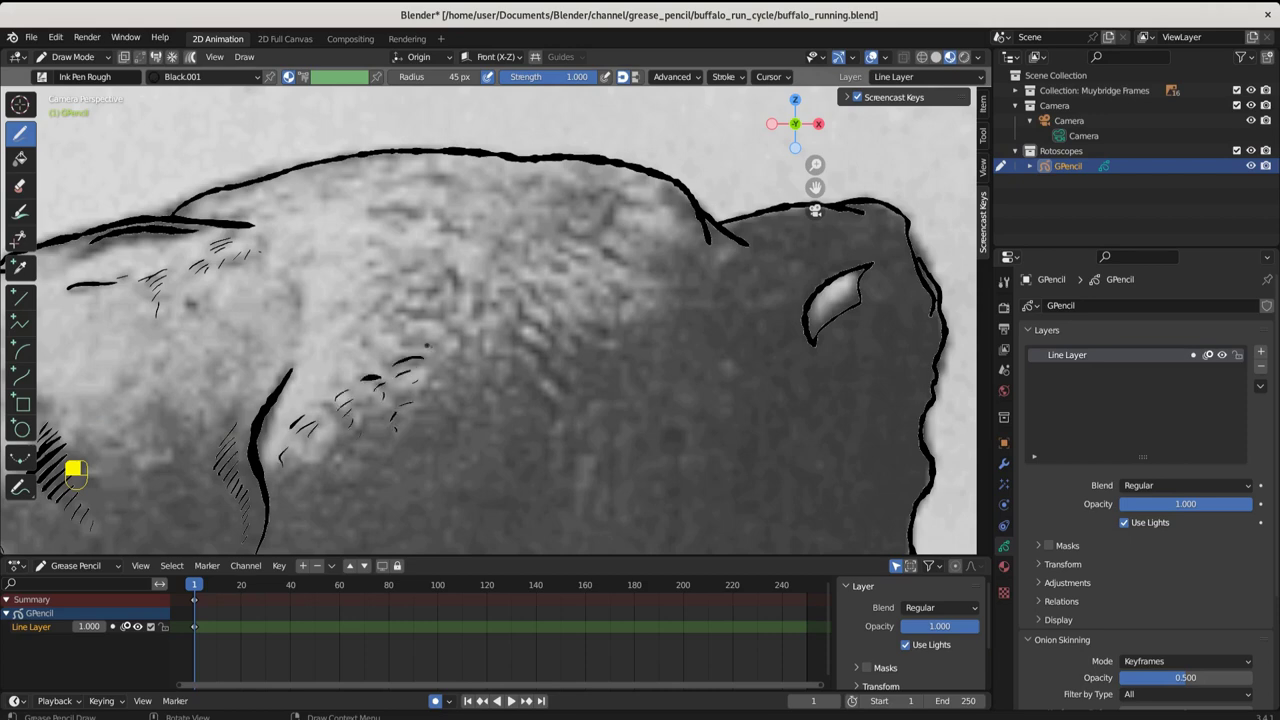
pyautogui.moveTo(432, 346); pyautogui.dragTo(405, 353)
pyautogui.moveTo(418, 342); pyautogui.dragTo(399, 329)
pyautogui.moveTo(397, 324); pyautogui.dragTo(369, 306)
pyautogui.moveTo(456, 323)
pyautogui.mouseDown()
pyautogui.moveTo(444, 333)
pyautogui.moveTo(419, 318)
pyautogui.moveTo(427, 325)
pyautogui.mouseUp()
pyautogui.moveTo(448, 321)
pyautogui.mouseDown()
pyautogui.moveTo(435, 331)
pyautogui.moveTo(451, 357)
pyautogui.moveTo(422, 379)
pyautogui.mouseUp()
pyautogui.moveTo(481, 325); pyautogui.dragTo(467, 345)
pyautogui.moveTo(426, 303)
pyautogui.mouseDown()
pyautogui.moveTo(403, 311)
pyautogui.moveTo(405, 283)
pyautogui.moveTo(478, 318)
pyautogui.moveTo(497, 347)
pyautogui.moveTo(505, 336)
pyautogui.moveTo(524, 346)
pyautogui.moveTo(534, 367)
pyautogui.mouseUp()
pyautogui.moveTo(568, 391)
pyautogui.mouseDown()
pyautogui.moveTo(524, 380)
pyautogui.moveTo(538, 396)
pyautogui.mouseUp()
pyautogui.moveTo(542, 398)
pyautogui.mouseDown()
pyautogui.moveTo(516, 394)
pyautogui.moveTo(522, 414)
pyautogui.mouseUp()
pyautogui.moveTo(587, 363); pyautogui.dragTo(561, 357)
pyautogui.moveTo(591, 346)
pyautogui.mouseDown()
pyautogui.moveTo(567, 353)
pyautogui.moveTo(557, 328)
pyautogui.mouseUp()
pyautogui.moveTo(573, 303)
pyautogui.mouseDown()
pyautogui.moveTo(547, 308)
pyautogui.moveTo(587, 332)
pyautogui.moveTo(583, 351)
pyautogui.moveTo(617, 333)
pyautogui.moveTo(485, 281)
pyautogui.moveTo(479, 292)
pyautogui.mouseUp()
# Add fur strokes across the top of the hump, the back ridge and the side.
pyautogui.moveTo(479, 274)
pyautogui.mouseDown()
pyautogui.moveTo(443, 270)
pyautogui.moveTo(497, 271)
pyautogui.moveTo(492, 247)
pyautogui.mouseUp()
pyautogui.moveTo(505, 232); pyautogui.dragTo(482, 234)
pyautogui.moveTo(538, 281)
pyautogui.mouseDown()
pyautogui.moveTo(518, 287)
pyautogui.moveTo(610, 329)
pyautogui.mouseUp()
pyautogui.moveTo(638, 295); pyautogui.dragTo(566, 295)
pyautogui.moveTo(578, 281)
pyautogui.mouseDown()
pyautogui.moveTo(554, 285)
pyautogui.moveTo(542, 270)
pyautogui.moveTo(558, 252)
pyautogui.mouseUp()
pyautogui.moveTo(596, 266)
pyautogui.mouseDown()
pyautogui.moveTo(574, 270)
pyautogui.moveTo(612, 266)
pyautogui.moveTo(578, 237)
pyautogui.moveTo(590, 235)
pyautogui.mouseUp()
pyautogui.moveTo(460, 230); pyautogui.dragTo(432, 237)
pyautogui.moveTo(436, 253); pyautogui.dragTo(366, 276)
pyautogui.moveTo(372, 229)
pyautogui.mouseDown()
pyautogui.moveTo(360, 234)
pyautogui.moveTo(394, 214)
pyautogui.moveTo(368, 214)
pyautogui.mouseUp()
pyautogui.moveTo(462, 219); pyautogui.dragTo(442, 225)
pyautogui.moveTo(448, 200)
pyautogui.mouseDown()
pyautogui.moveTo(430, 206)
pyautogui.moveTo(430, 183)
pyautogui.moveTo(384, 188)
pyautogui.moveTo(370, 170)
pyautogui.moveTo(322, 168)
pyautogui.moveTo(344, 189)
pyautogui.mouseUp()
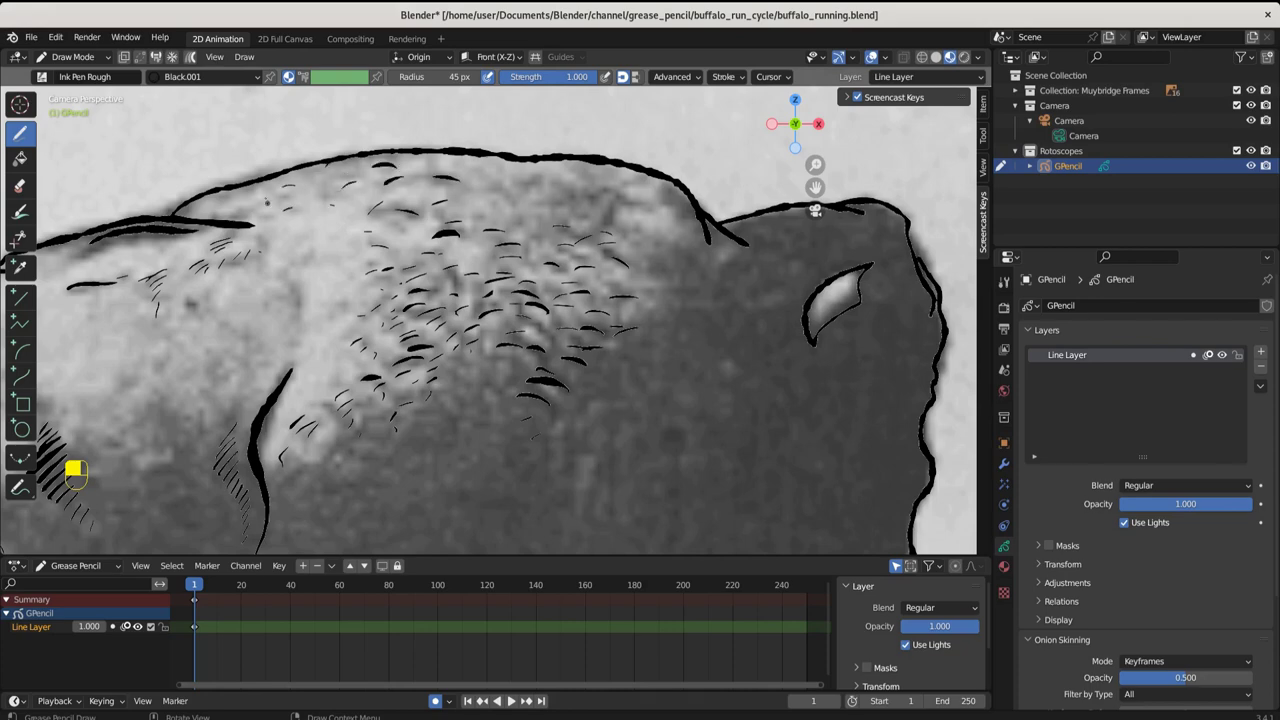
pyautogui.moveTo(236, 210); pyautogui.dragTo(228, 214)
pyautogui.moveTo(297, 277); pyautogui.dragTo(278, 284)
pyautogui.moveTo(309, 291)
pyautogui.mouseDown()
pyautogui.moveTo(290, 297)
pyautogui.moveTo(293, 320)
pyautogui.mouseUp()
# Hatch the front of the hump toward the head with short fur strokes.
pyautogui.moveTo(624, 280)
pyautogui.mouseDown()
pyautogui.moveTo(605, 290)
pyautogui.moveTo(649, 293)
pyautogui.moveTo(666, 310)
pyautogui.mouseUp()
pyautogui.moveTo(672, 324); pyautogui.dragTo(663, 340)
pyautogui.moveTo(688, 246); pyautogui.dragTo(652, 272)
pyautogui.moveTo(644, 232); pyautogui.dragTo(616, 244)
pyautogui.moveTo(582, 204); pyautogui.dragTo(564, 210)
pyautogui.moveTo(702, 226)
pyautogui.mouseDown()
pyautogui.moveTo(682, 236)
pyautogui.moveTo(668, 218)
pyautogui.mouseUp()
pyautogui.moveTo(680, 192)
pyautogui.mouseDown()
pyautogui.moveTo(660, 206)
pyautogui.moveTo(656, 188)
pyautogui.mouseUp()
pyautogui.moveTo(684, 208); pyautogui.dragTo(674, 220)
pyautogui.moveTo(738, 262)
pyautogui.mouseDown()
pyautogui.moveTo(716, 272)
pyautogui.moveTo(726, 302)
pyautogui.mouseUp()
pyautogui.moveTo(734, 314)
pyautogui.mouseDown()
pyautogui.moveTo(722, 328)
pyautogui.moveTo(764, 328)
pyautogui.mouseUp()
pyautogui.moveTo(752, 218); pyautogui.dragTo(736, 228)
pyautogui.scroll(-2, 793, 380)
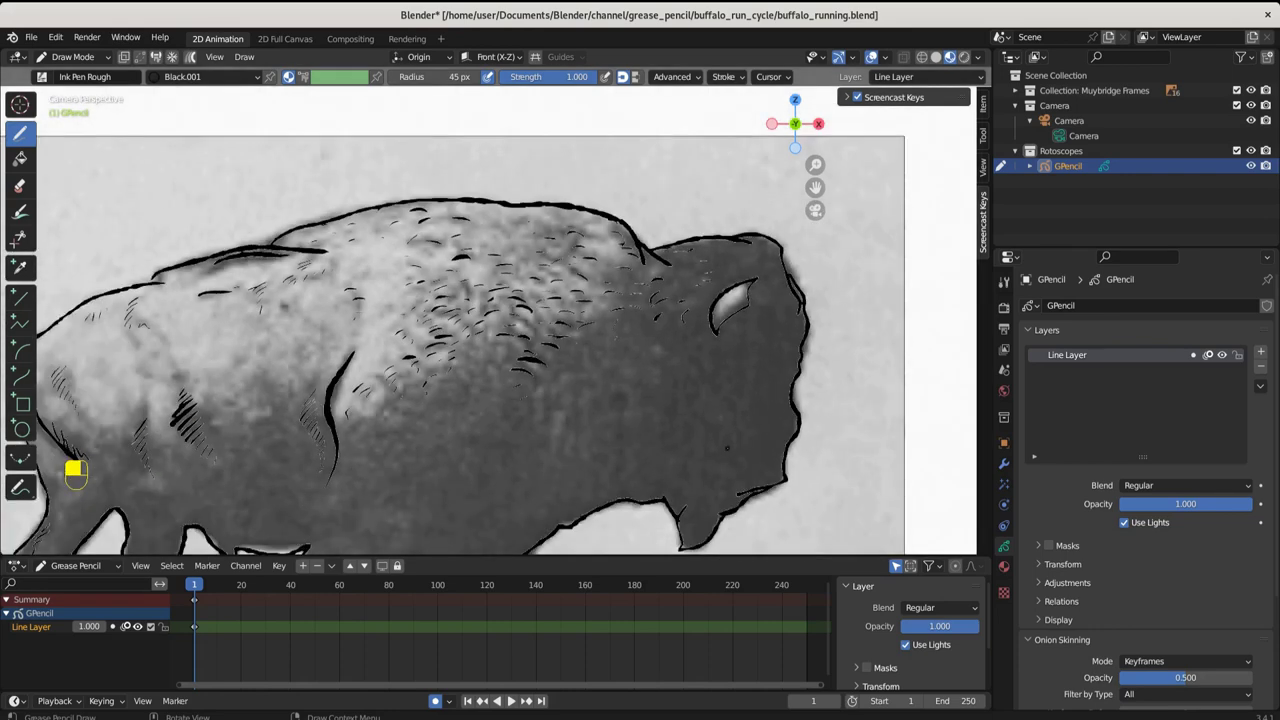
# Zoom in and draw two small curved ink marks on the buffalo's face.
pyautogui.scroll(1, 75, 475)
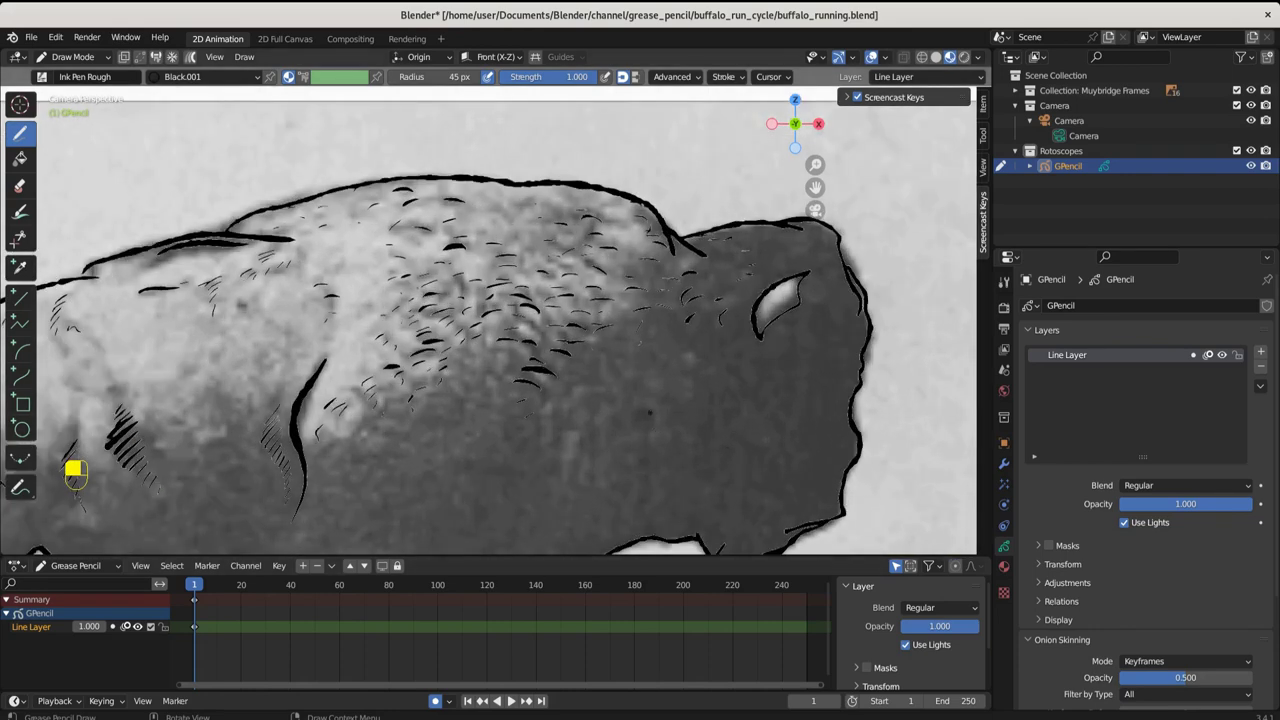
pyautogui.moveTo(650, 408); pyautogui.dragTo(631, 411)
pyautogui.moveTo(644, 420); pyautogui.dragTo(639, 437)
pyautogui.scroll(-2, 782, 455)
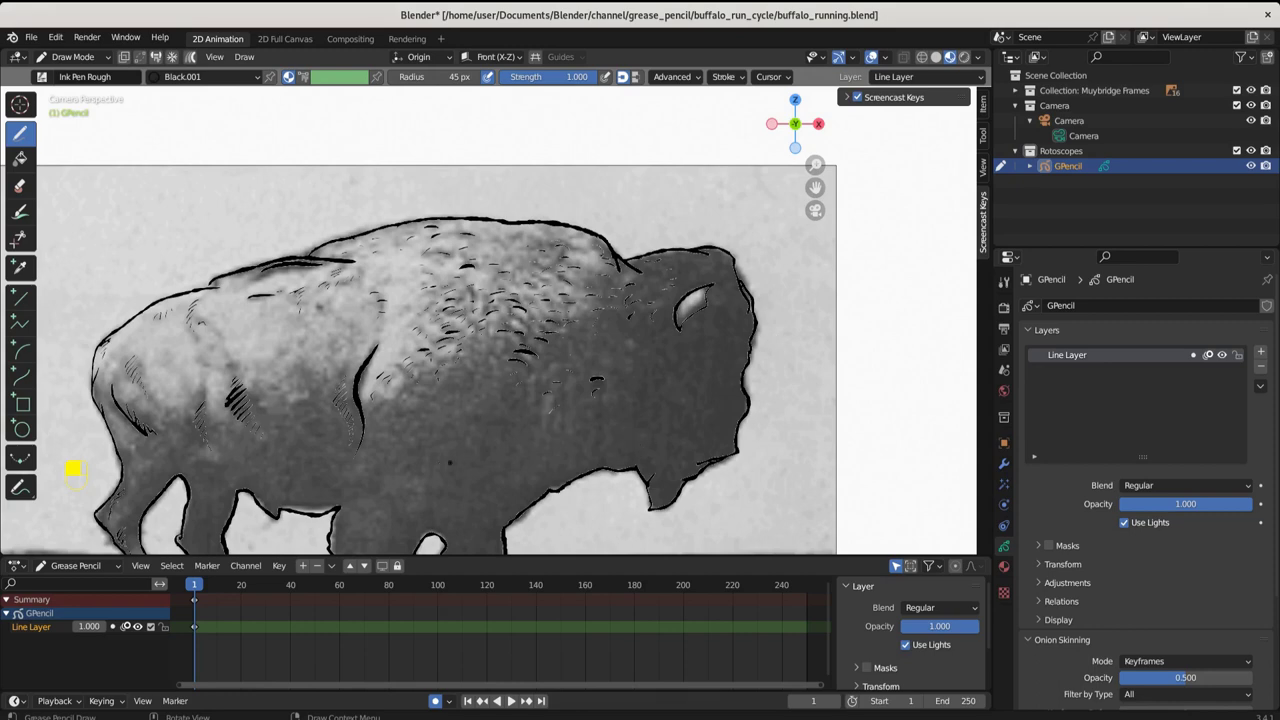
pyautogui.keyDown('shift'); pyautogui.moveTo(441, 463); pyautogui.dragTo(560, 400, button='middle'); pyautogui.keyUp('shift')
pyautogui.scroll(2, 595, 369)
# Add short hatch marks on the upper and lower shoulder, the flank and the back.
pyautogui.scroll(2, 595, 369)
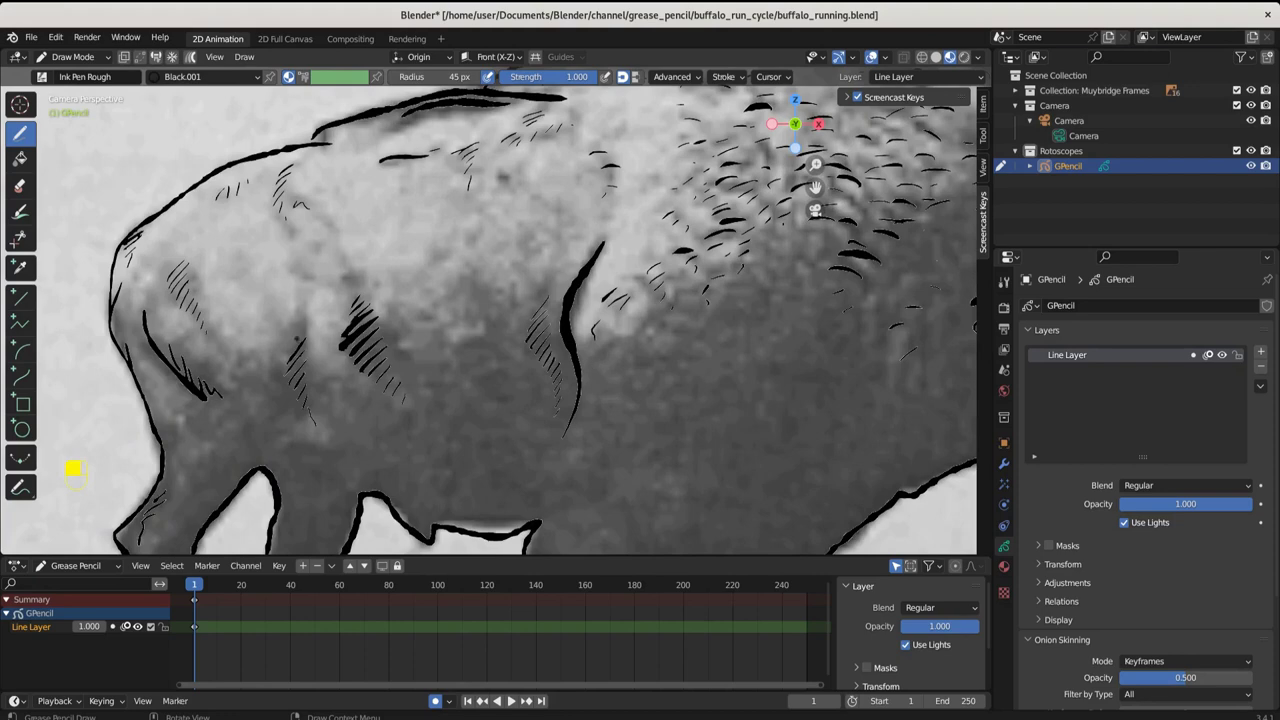
pyautogui.moveTo(304, 334)
pyautogui.mouseDown()
pyautogui.moveTo(290, 348)
pyautogui.moveTo(290, 310)
pyautogui.mouseUp()
pyautogui.moveTo(273, 374); pyautogui.dragTo(264, 384)
pyautogui.moveTo(309, 262)
pyautogui.mouseDown()
pyautogui.moveTo(302, 275)
pyautogui.moveTo(348, 279)
pyautogui.mouseUp()
pyautogui.moveTo(451, 341); pyautogui.dragTo(445, 353)
pyautogui.moveTo(429, 304); pyautogui.dragTo(421, 314)
pyautogui.moveTo(452, 243); pyautogui.dragTo(437, 253)
pyautogui.moveTo(607, 359); pyautogui.dragTo(600, 367)
# Hatch the leg shading, both hooves, and the upper part of the leg.
pyautogui.scroll(-3, 430, 455)
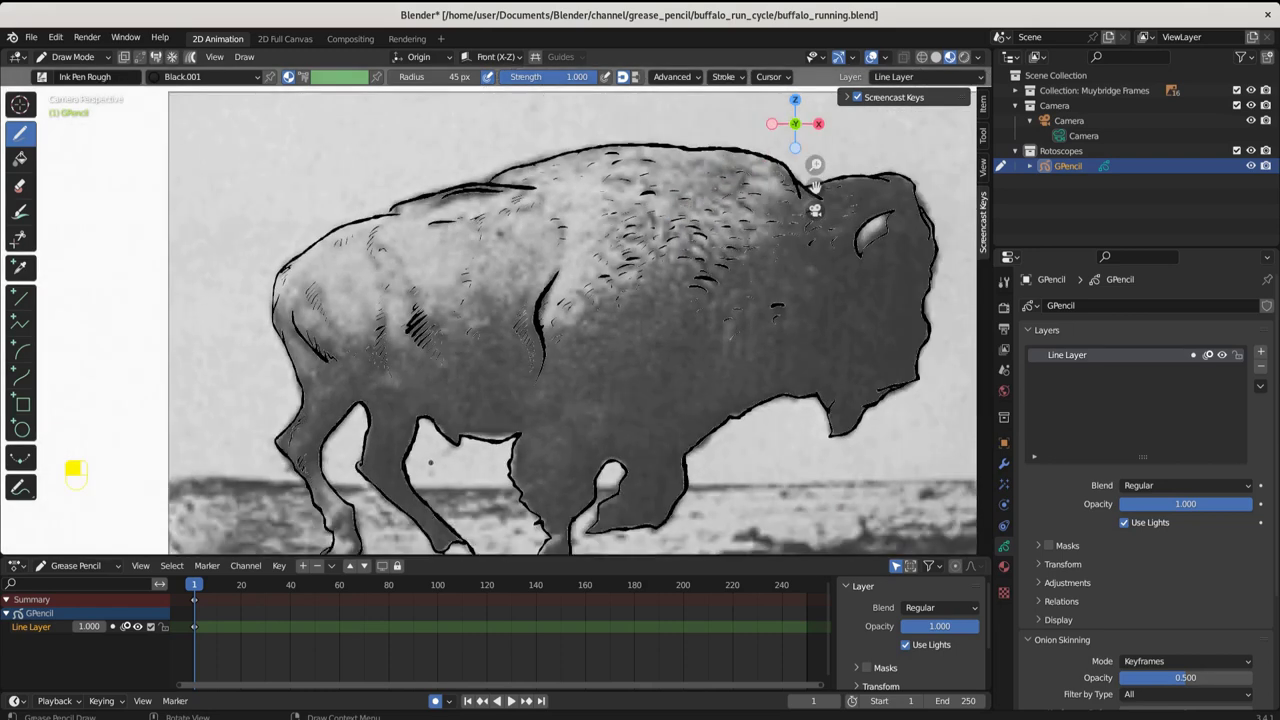
pyautogui.keyDown('shift'); pyautogui.moveTo(430, 462); pyautogui.dragTo(441, 300, button='middle'); pyautogui.keyUp('shift')
pyautogui.scroll(3, 441, 301)
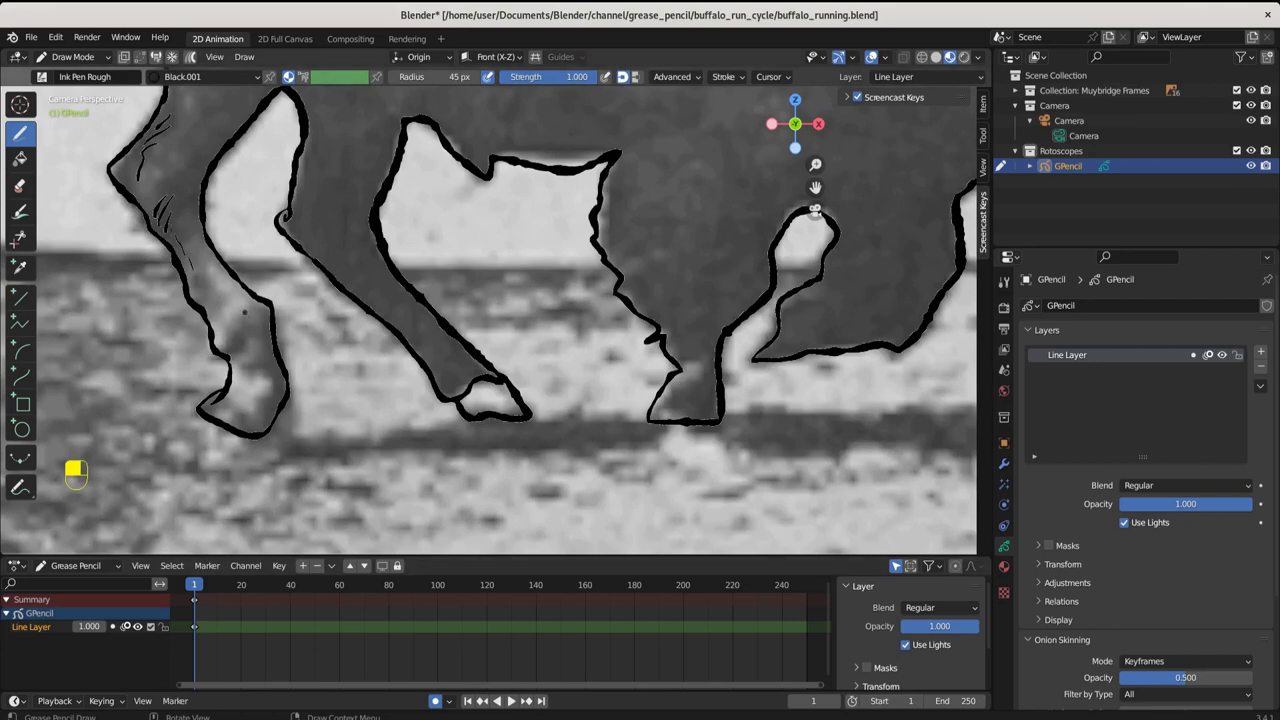
pyautogui.moveTo(247, 314)
pyautogui.mouseDown()
pyautogui.moveTo(234, 347)
pyautogui.moveTo(250, 330)
pyautogui.moveTo(272, 386)
pyautogui.mouseUp()
pyautogui.moveTo(286, 392); pyautogui.dragTo(266, 410)
pyautogui.moveTo(272, 404); pyautogui.dragTo(254, 422)
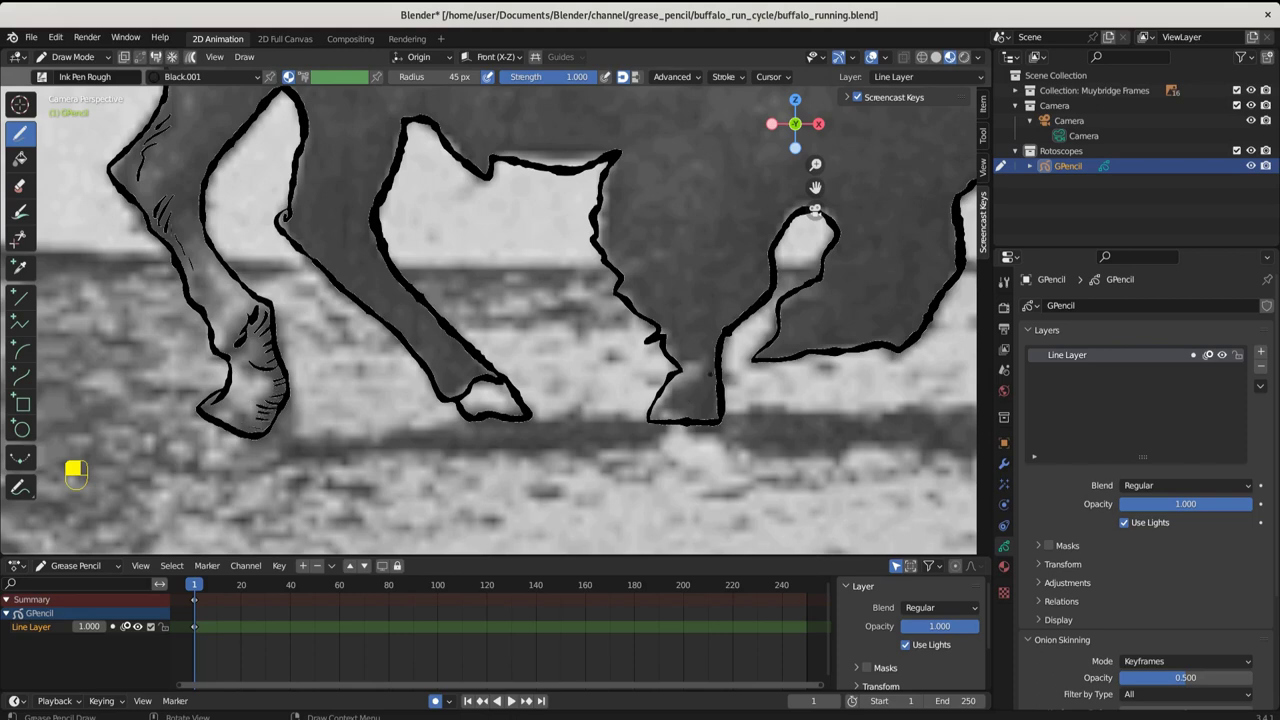
pyautogui.moveTo(716, 367); pyautogui.dragTo(702, 375)
pyautogui.moveTo(716, 375); pyautogui.dragTo(696, 390)
pyautogui.moveTo(714, 392); pyautogui.dragTo(690, 407)
pyautogui.moveTo(192, 274); pyautogui.dragTo(214, 304)
pyautogui.keyDown('shift'); pyautogui.moveTo(511, 251); pyautogui.dragTo(517, 436, button='middle'); pyautogui.keyUp('shift')
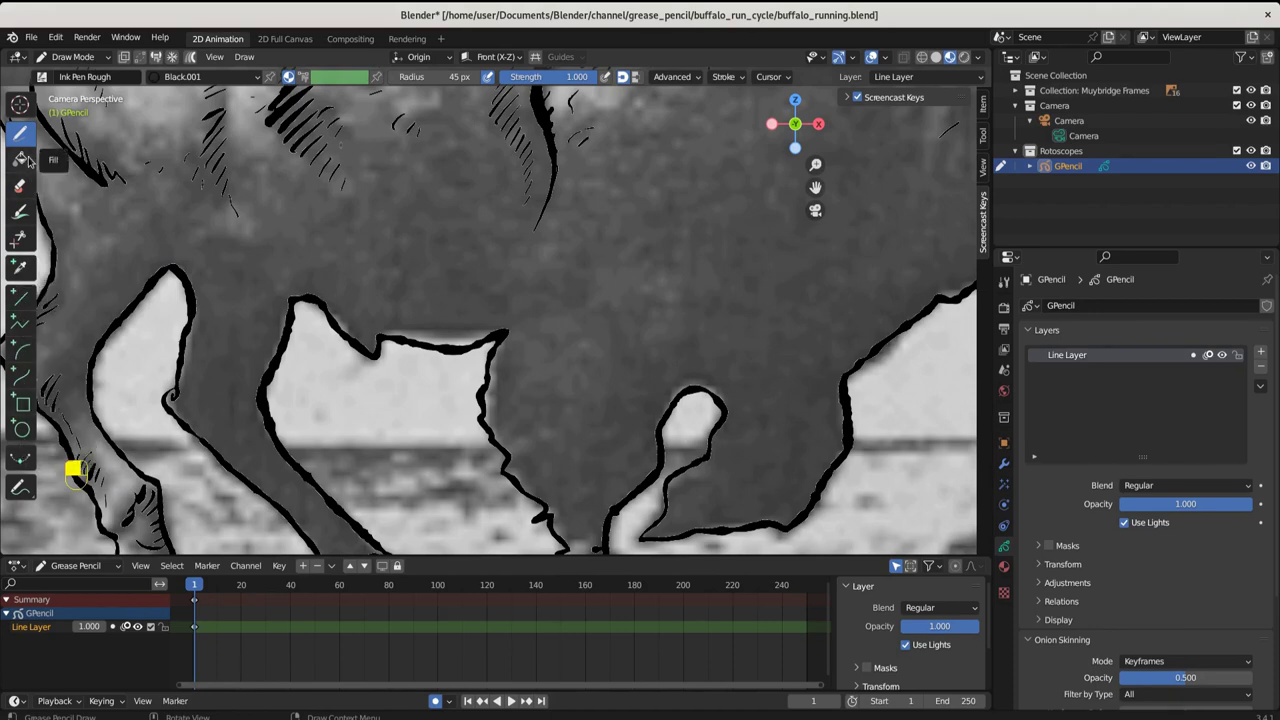
# In Sculpt Mode, push the notch's outline edges and the left leg's edge into a smoother shape.
pyautogui.click(73, 60)
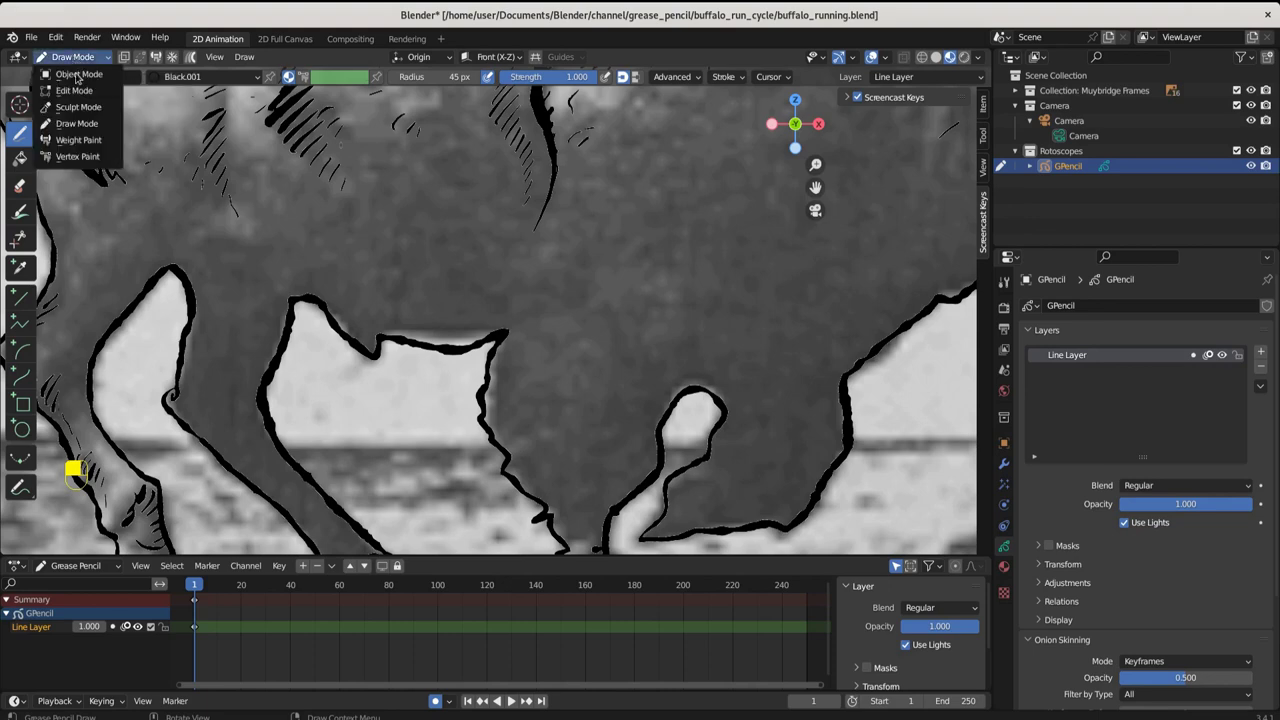
pyautogui.click(84, 108)
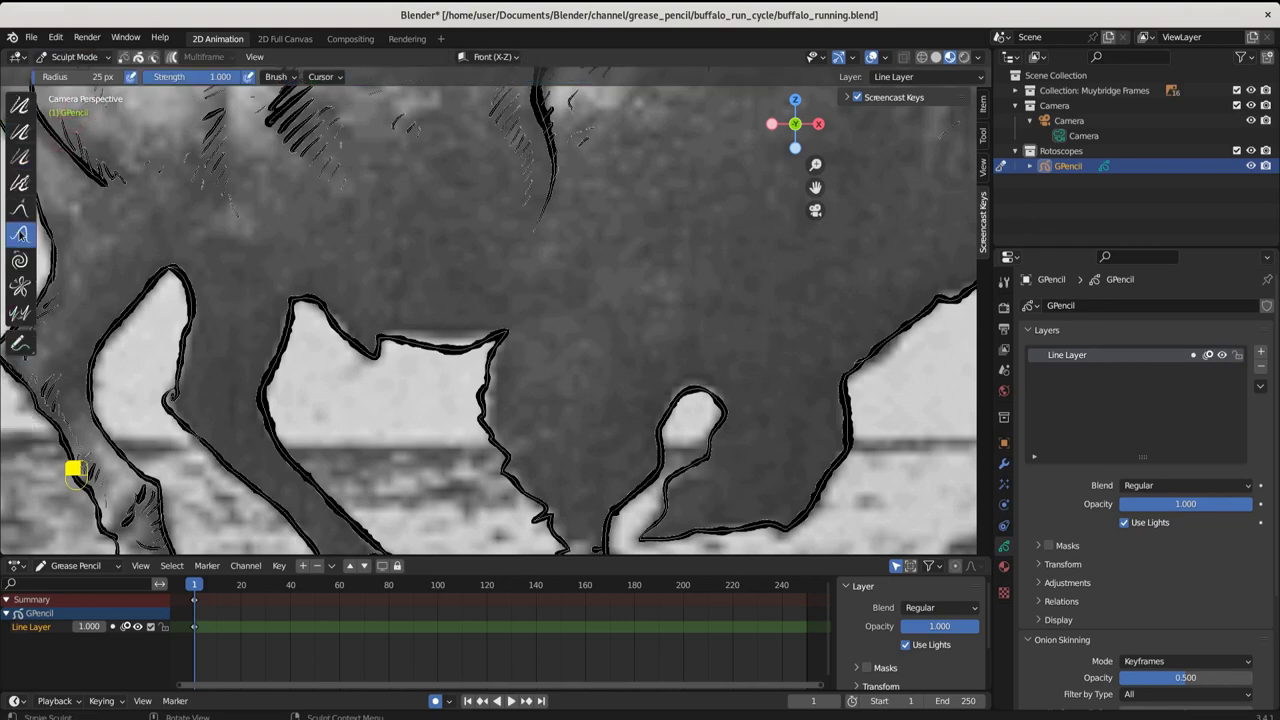
pyautogui.moveTo(447, 381)
pyautogui.mouseDown()
pyautogui.moveTo(416, 345)
pyautogui.moveTo(494, 338)
pyautogui.mouseUp()
pyautogui.click(80, 57)
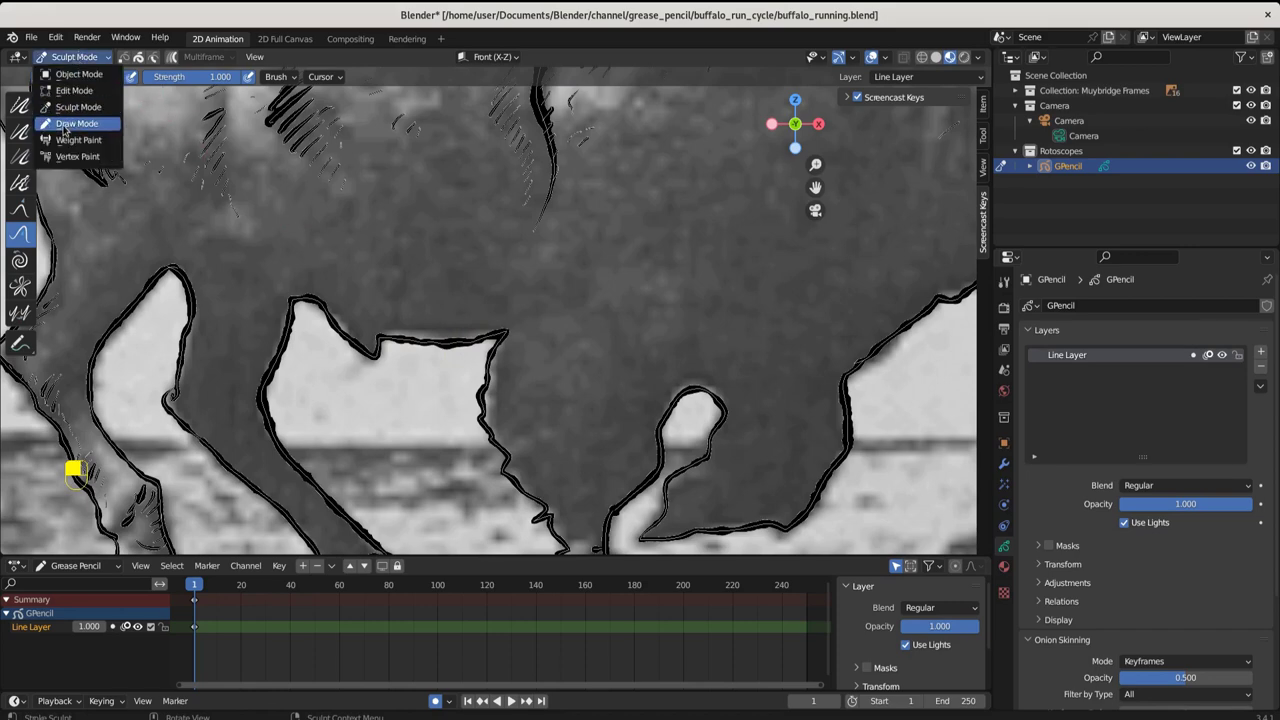
pyautogui.click(70, 107)
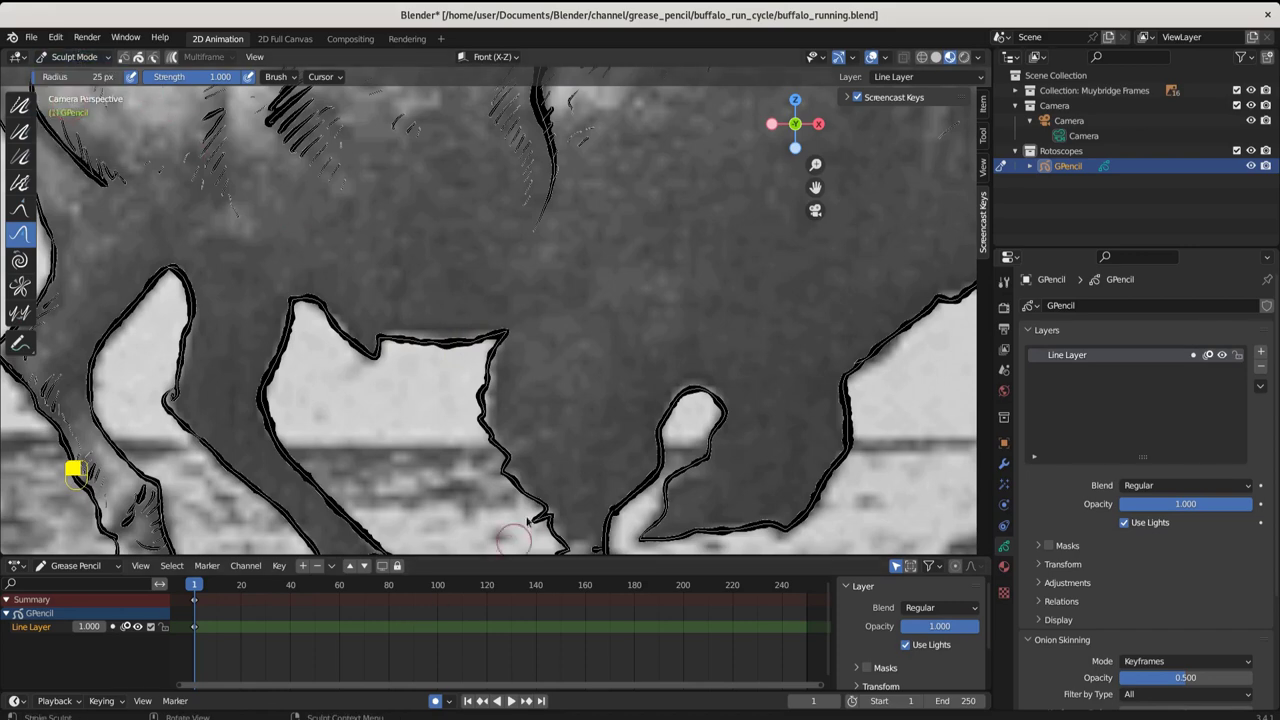
pyautogui.moveTo(478, 396)
pyautogui.mouseDown()
pyautogui.moveTo(492, 364)
pyautogui.moveTo(474, 398)
pyautogui.mouseUp()
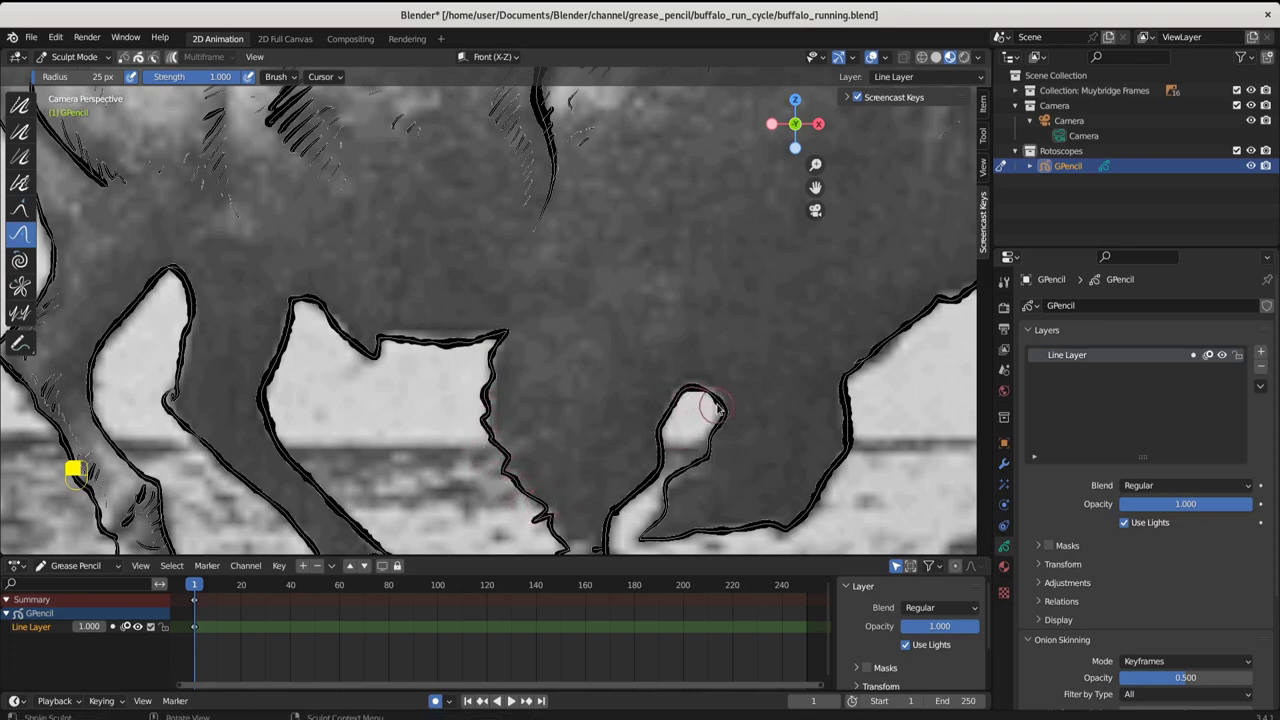
pyautogui.moveTo(490, 341); pyautogui.dragTo(425, 343)
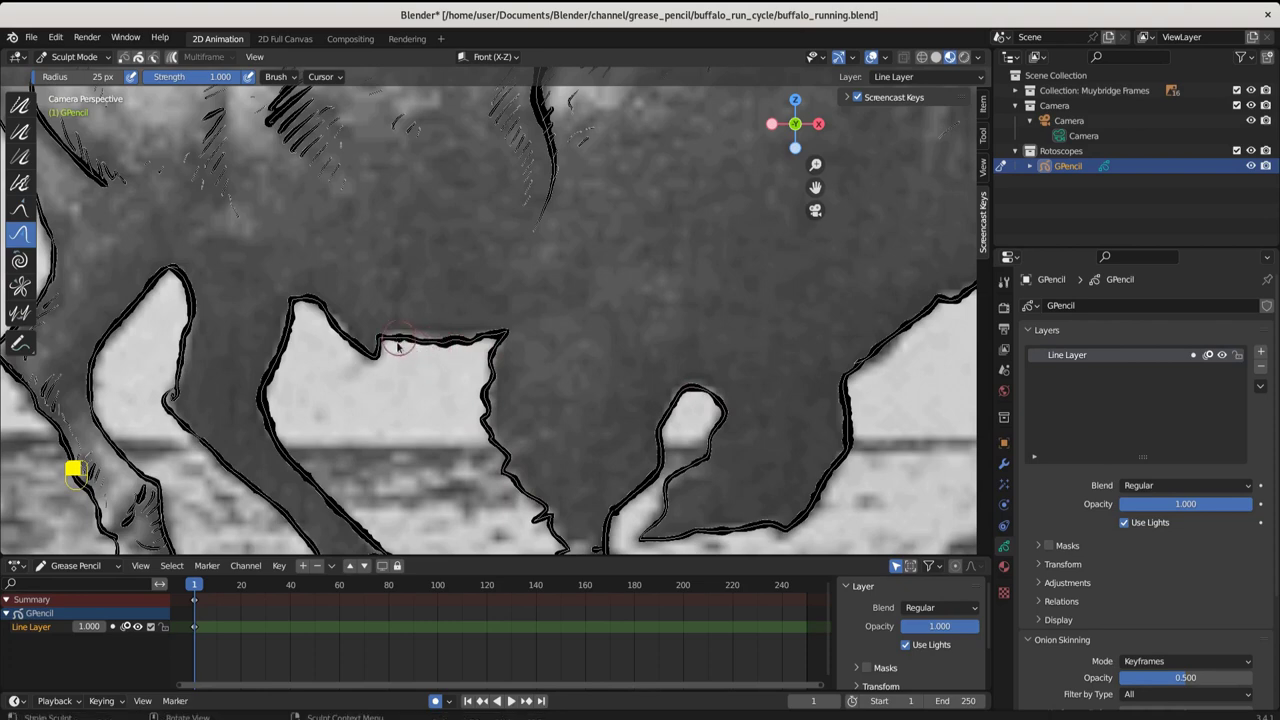
pyautogui.moveTo(336, 330)
pyautogui.mouseDown()
pyautogui.moveTo(345, 345)
pyautogui.moveTo(450, 350)
pyautogui.mouseUp()
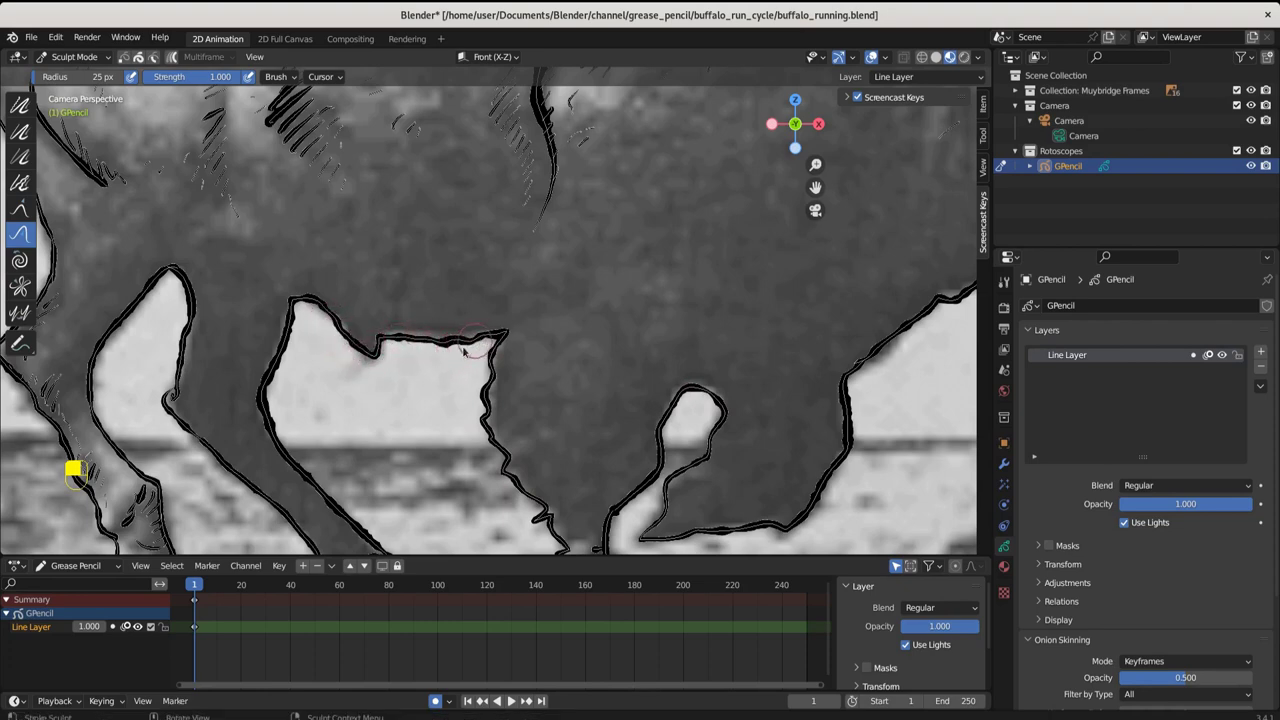
pyautogui.moveTo(177, 329); pyautogui.dragTo(183, 310)
pyautogui.click(76, 60)
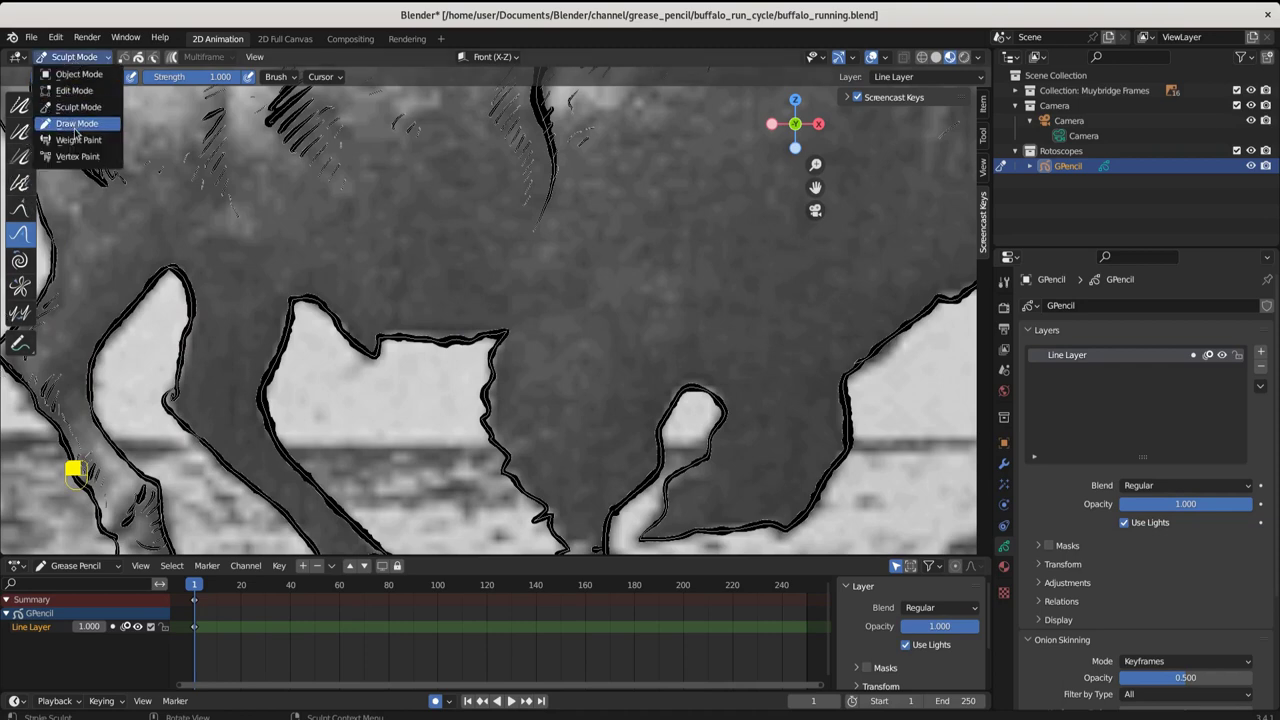
# Switch back to Draw Mode and frame the full camera view with Home.
pyautogui.click(76, 123)
pyautogui.press('Home')
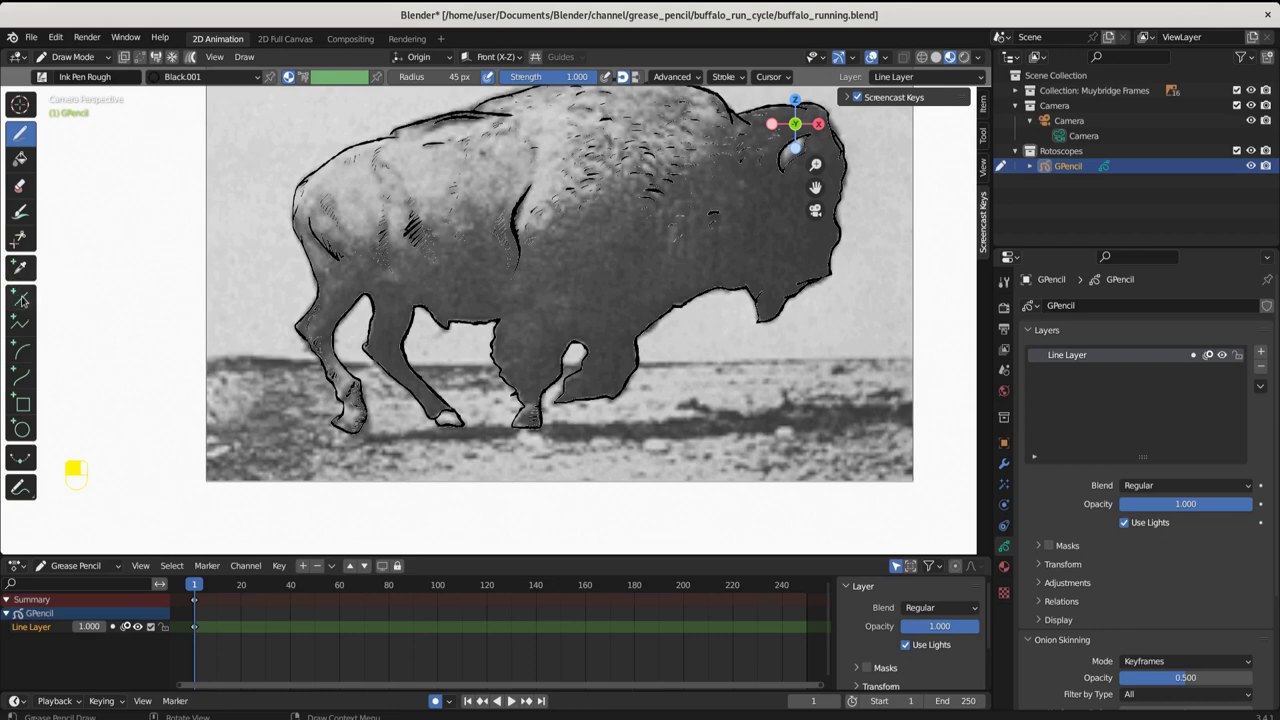
# Turn on Stabilize Stroke, zoom in, and enlarge the brush radius to 55 px.
pyautogui.click(723, 76)
pyautogui.click(716, 452)
pyautogui.scroll(1, 109, 210)
pyautogui.scroll(1, 493, 432)
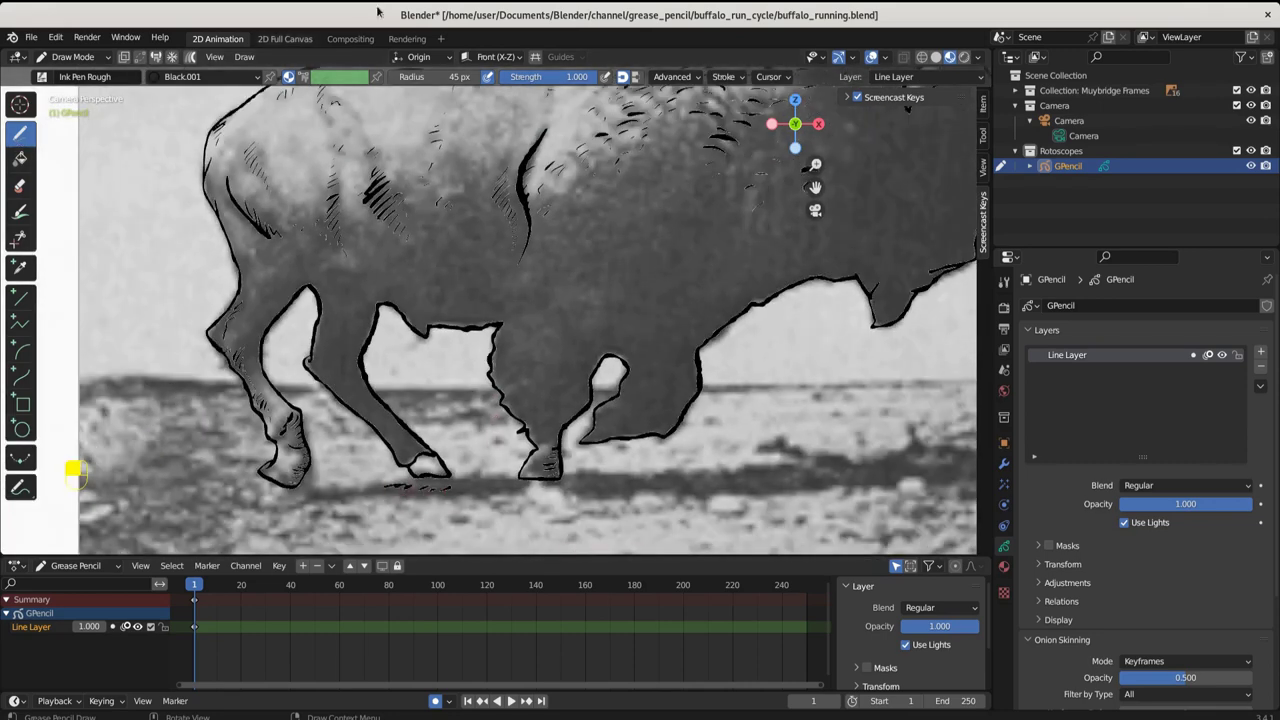
pyautogui.moveTo(430, 76); pyautogui.dragTo(445, 76)
# Draw short shadow dashes along the ground beneath the hooves.
pyautogui.moveTo(456, 488); pyautogui.dragTo(469, 483)
pyautogui.moveTo(470, 488)
pyautogui.mouseDown()
pyautogui.moveTo(486, 482)
pyautogui.moveTo(357, 490)
pyautogui.mouseUp()
pyautogui.moveTo(378, 532); pyautogui.dragTo(350, 520)
pyautogui.moveTo(500, 487)
pyautogui.mouseDown()
pyautogui.moveTo(688, 472)
pyautogui.moveTo(792, 482)
pyautogui.moveTo(683, 484)
pyautogui.mouseUp()
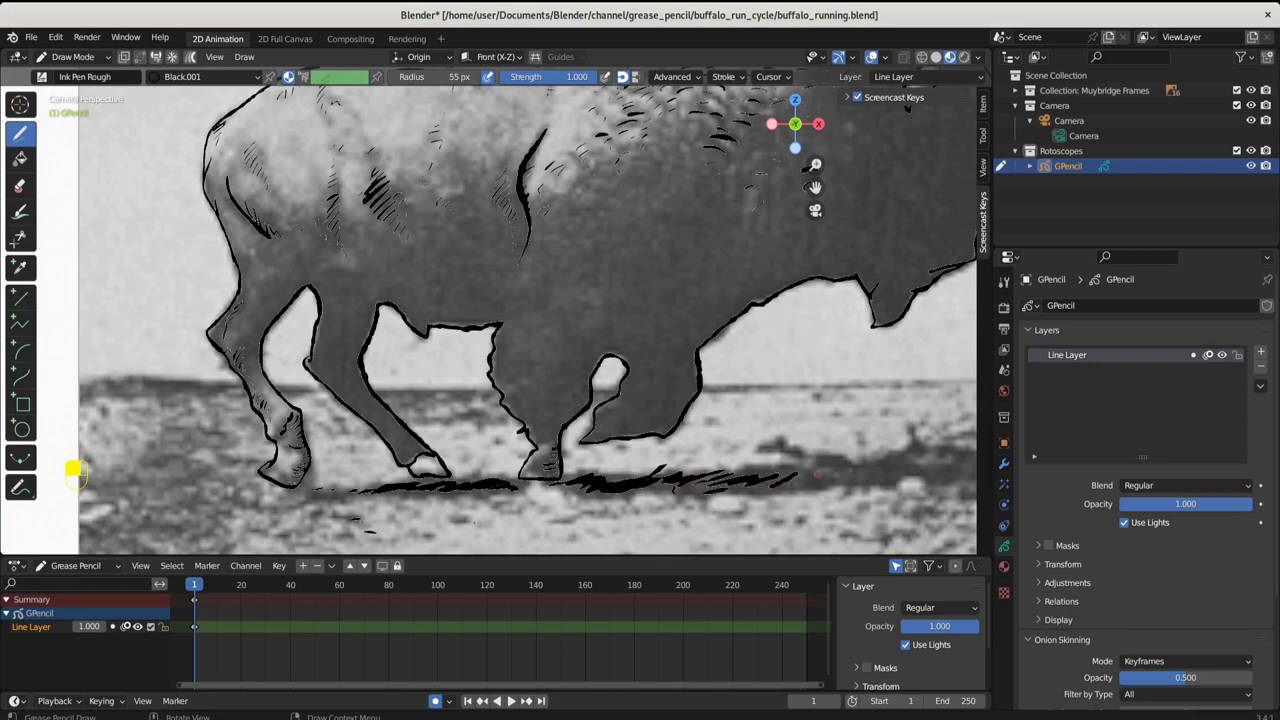
pyautogui.moveTo(809, 476)
pyautogui.mouseDown()
pyautogui.moveTo(818, 484)
pyautogui.moveTo(768, 466)
pyautogui.moveTo(796, 476)
pyautogui.moveTo(716, 476)
pyautogui.moveTo(839, 471)
pyautogui.moveTo(772, 462)
pyautogui.moveTo(788, 450)
pyautogui.mouseUp()
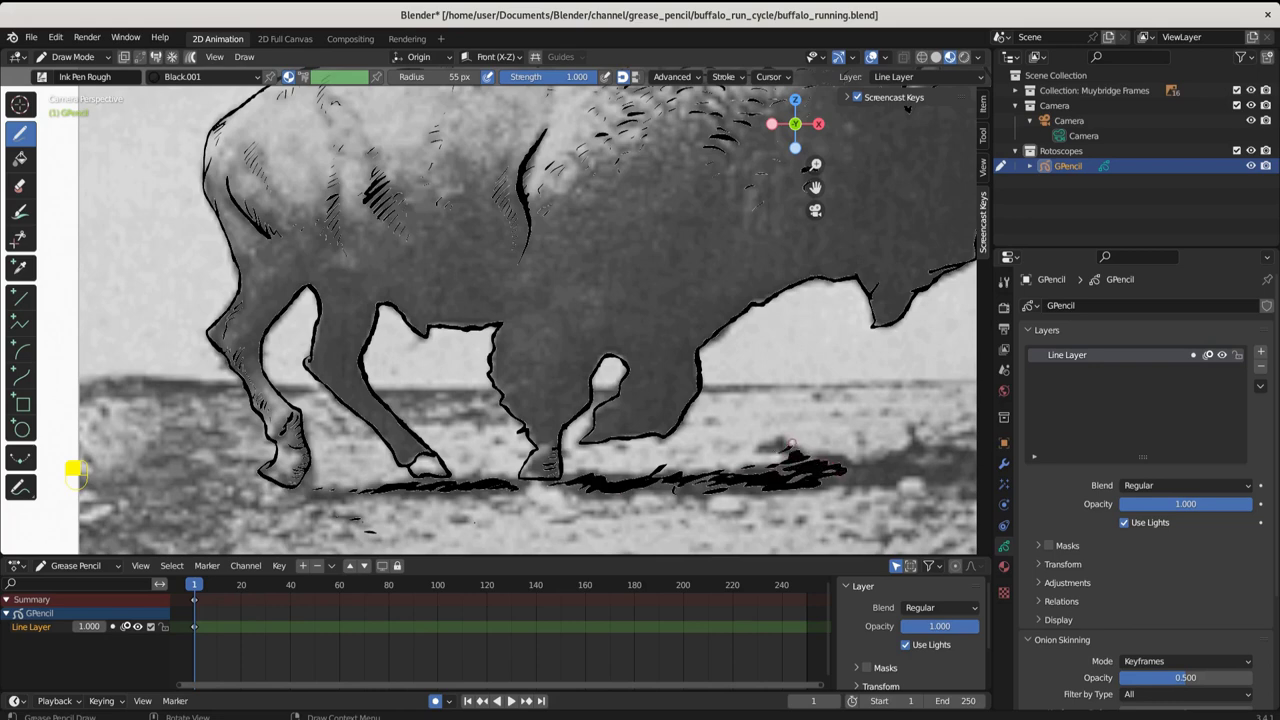
# Add hatching at the right end of the ground shadow.
pyautogui.scroll(1, 730, 446)
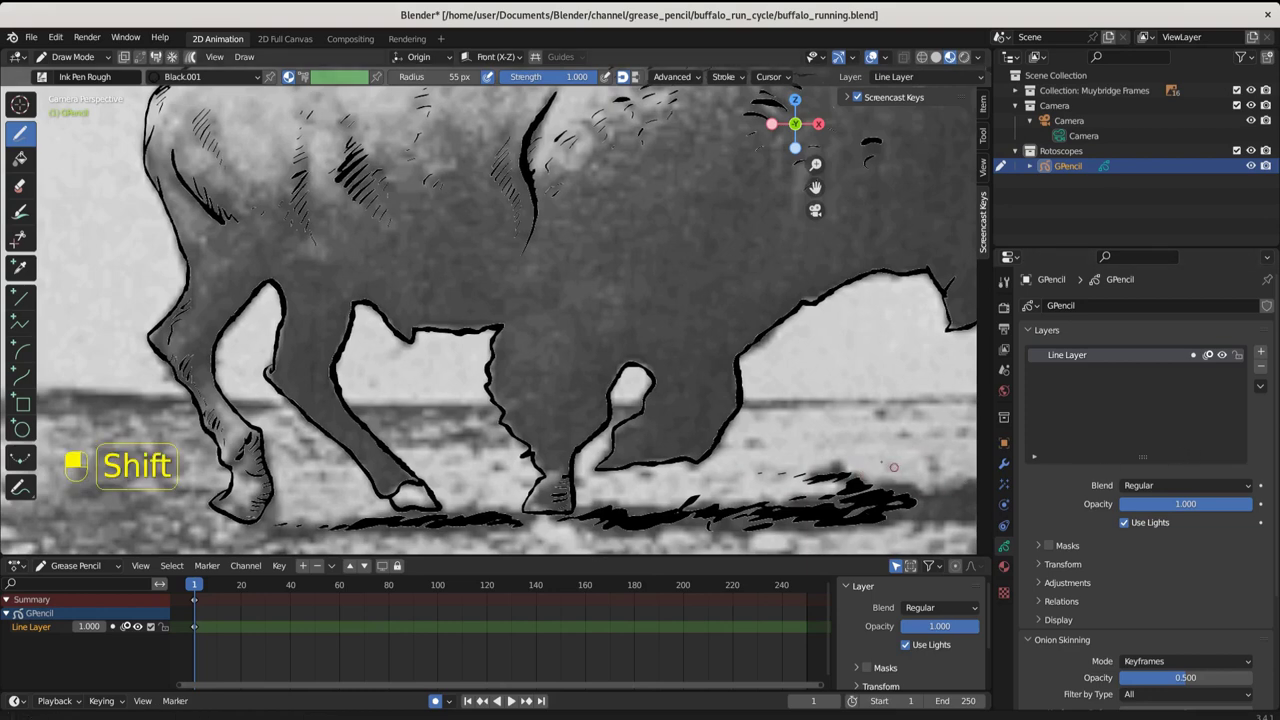
pyautogui.moveTo(861, 473)
pyautogui.keyDown('shift'); pyautogui.mouseDown(button='middle')
pyautogui.moveTo(656, 347)
pyautogui.moveTo(668, 380)
pyautogui.mouseUp(button='middle'); pyautogui.keyUp('shift')
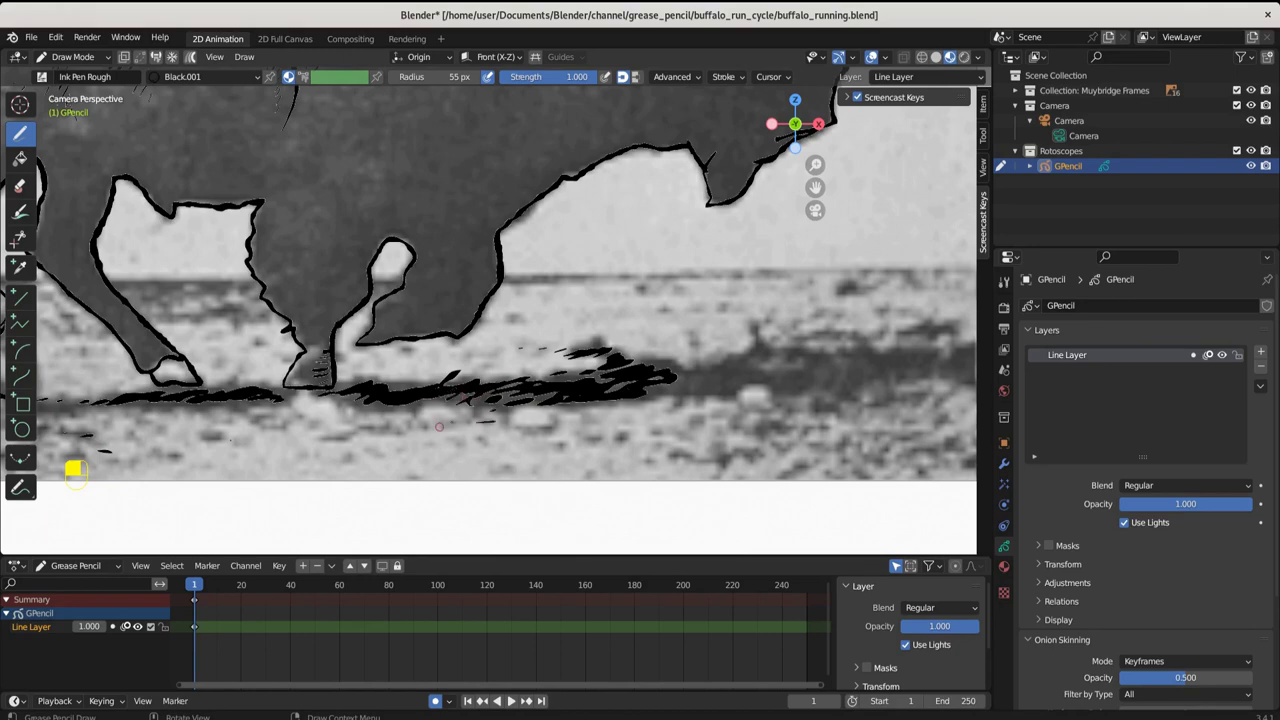
pyautogui.moveTo(490, 421); pyautogui.dragTo(366, 423)
pyautogui.moveTo(697, 381)
pyautogui.mouseDown()
pyautogui.moveTo(648, 388)
pyautogui.moveTo(752, 384)
pyautogui.moveTo(686, 372)
pyautogui.moveTo(642, 384)
pyautogui.moveTo(636, 356)
pyautogui.moveTo(702, 386)
pyautogui.moveTo(760, 378)
pyautogui.moveTo(720, 382)
pyautogui.moveTo(714, 362)
pyautogui.moveTo(680, 378)
pyautogui.mouseUp()
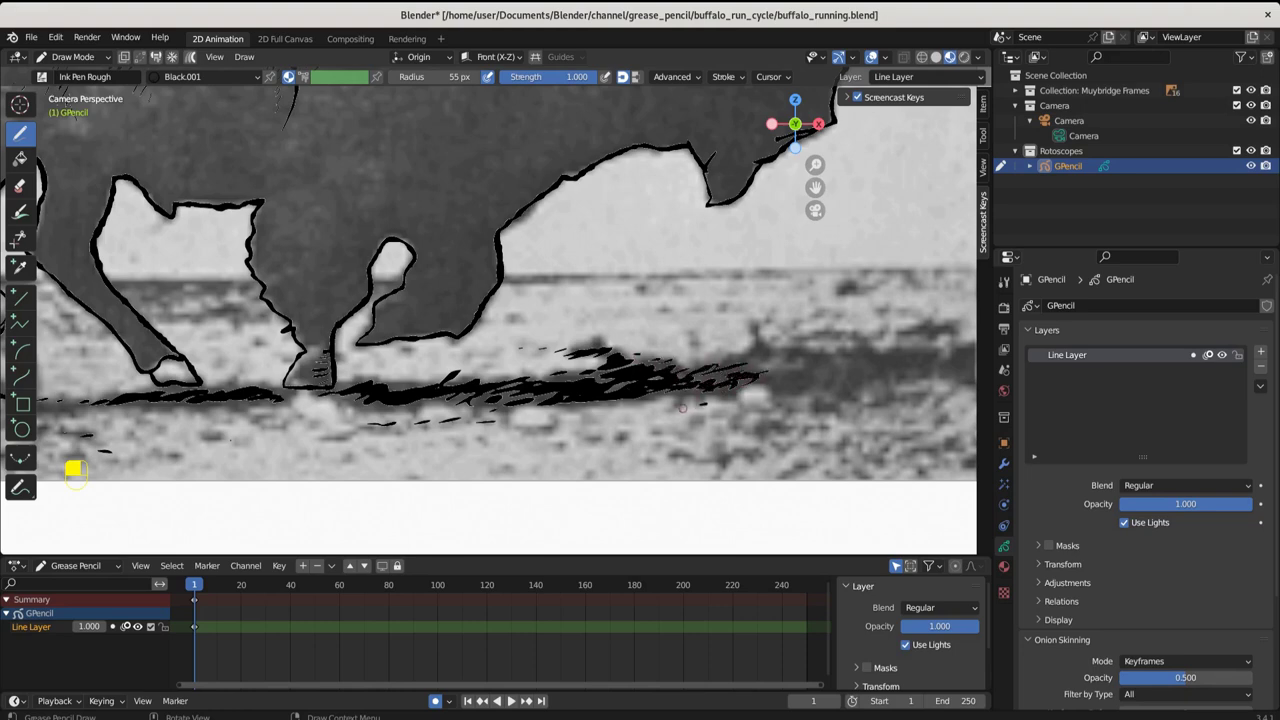
pyautogui.keyDown('shift'); pyautogui.moveTo(679, 410); pyautogui.dragTo(524, 410, button='middle'); pyautogui.keyUp('shift')
pyautogui.moveTo(758, 368); pyautogui.dragTo(806, 372)
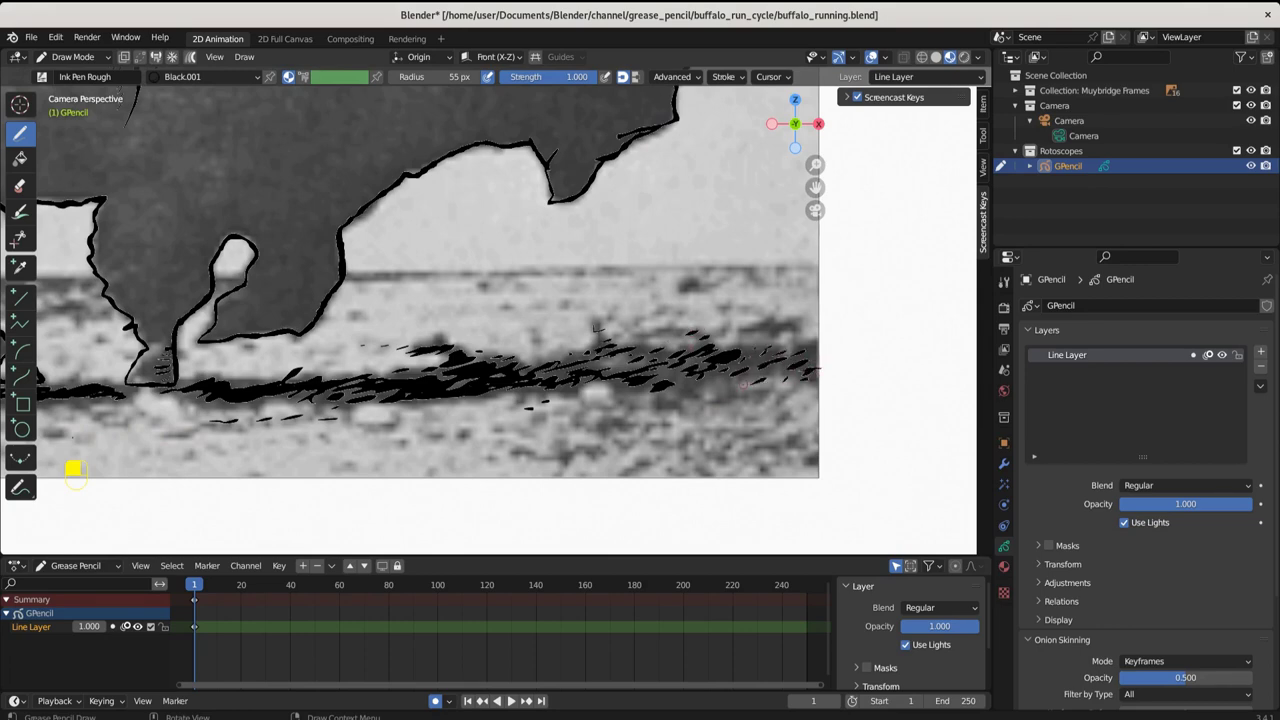
pyautogui.moveTo(770, 404); pyautogui.dragTo(806, 394)
# Fill in more rows of hatching dashes below and above the shadow band.
pyautogui.moveTo(622, 430); pyautogui.dragTo(568, 424)
pyautogui.moveTo(560, 424); pyautogui.dragTo(548, 430)
pyautogui.moveTo(630, 422); pyautogui.dragTo(666, 419)
pyautogui.moveTo(694, 426); pyautogui.dragTo(710, 424)
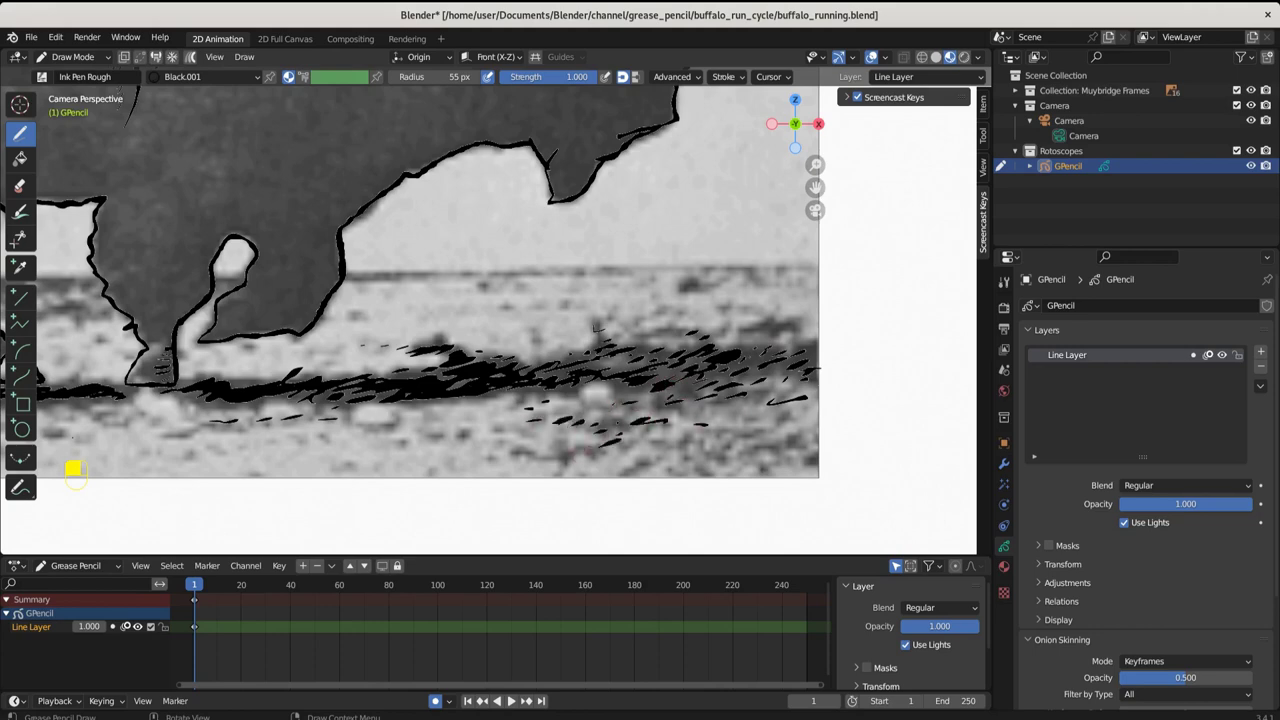
pyautogui.moveTo(598, 444); pyautogui.dragTo(512, 450)
pyautogui.moveTo(502, 420)
pyautogui.mouseDown()
pyautogui.moveTo(446, 442)
pyautogui.moveTo(376, 432)
pyautogui.moveTo(368, 415)
pyautogui.mouseUp()
pyautogui.moveTo(488, 400); pyautogui.dragTo(518, 389)
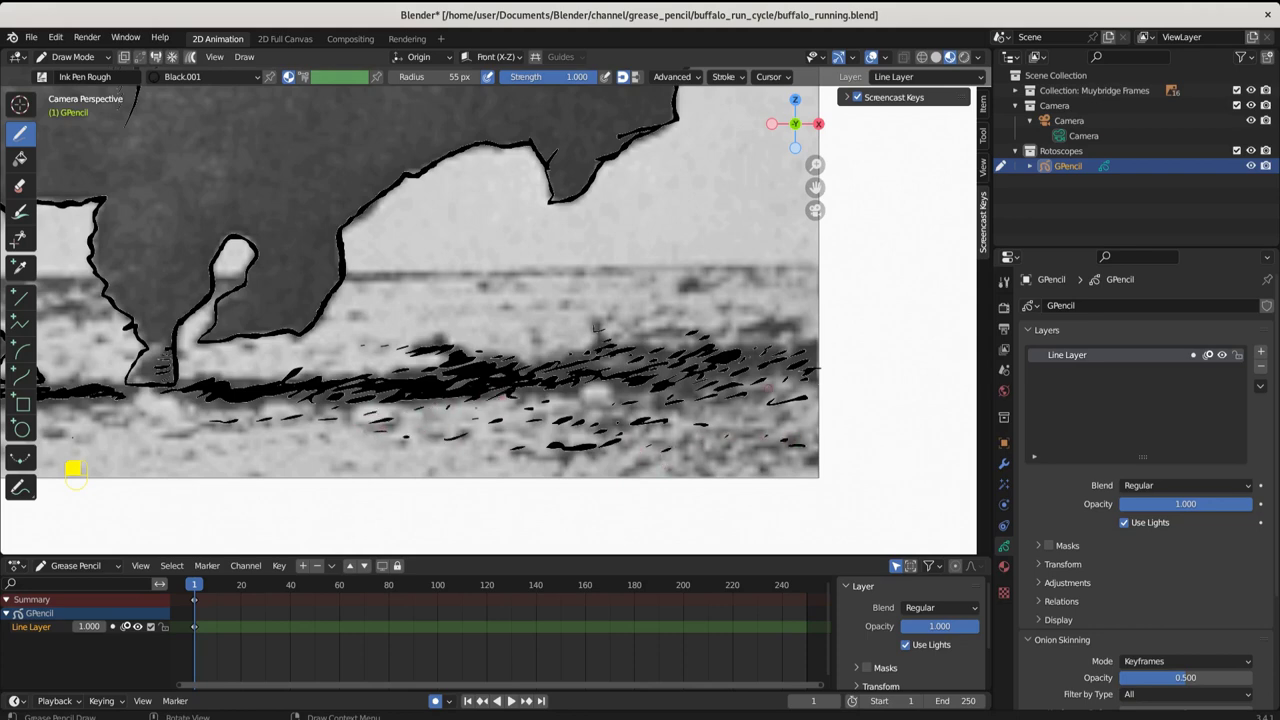
pyautogui.moveTo(800, 322); pyautogui.dragTo(664, 327)
pyautogui.moveTo(718, 285); pyautogui.dragTo(667, 285)
# Shrink the brush to 32 px and draw ground dashes around the hooves.
pyautogui.moveTo(152, 494)
pyautogui.keyDown('shift'); pyautogui.mouseDown(button='middle')
pyautogui.moveTo(577, 463)
pyautogui.moveTo(744, 479)
pyautogui.mouseUp(button='middle'); pyautogui.keyUp('shift')
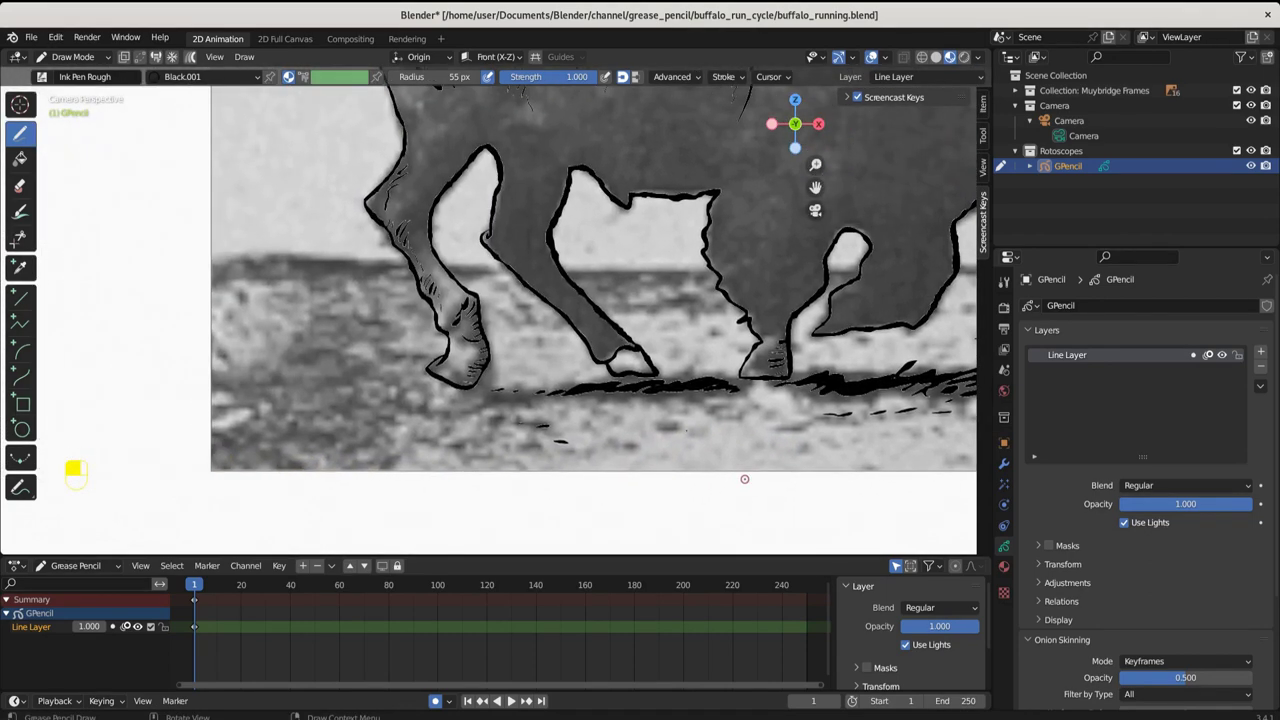
pyautogui.moveTo(466, 397); pyautogui.dragTo(480, 402)
pyautogui.moveTo(455, 76); pyautogui.dragTo(434, 76)
pyautogui.moveTo(275, 373)
pyautogui.mouseDown()
pyautogui.moveTo(360, 357)
pyautogui.moveTo(280, 350)
pyautogui.mouseUp()
pyautogui.moveTo(372, 354); pyautogui.dragTo(420, 352)
pyautogui.moveTo(697, 424); pyautogui.dragTo(668, 430)
pyautogui.moveTo(490, 396)
pyautogui.mouseDown()
pyautogui.moveTo(530, 386)
pyautogui.moveTo(574, 398)
pyautogui.moveTo(562, 402)
pyautogui.mouseUp()
pyautogui.moveTo(438, 384); pyautogui.dragTo(400, 398)
pyautogui.moveTo(386, 400); pyautogui.dragTo(346, 392)
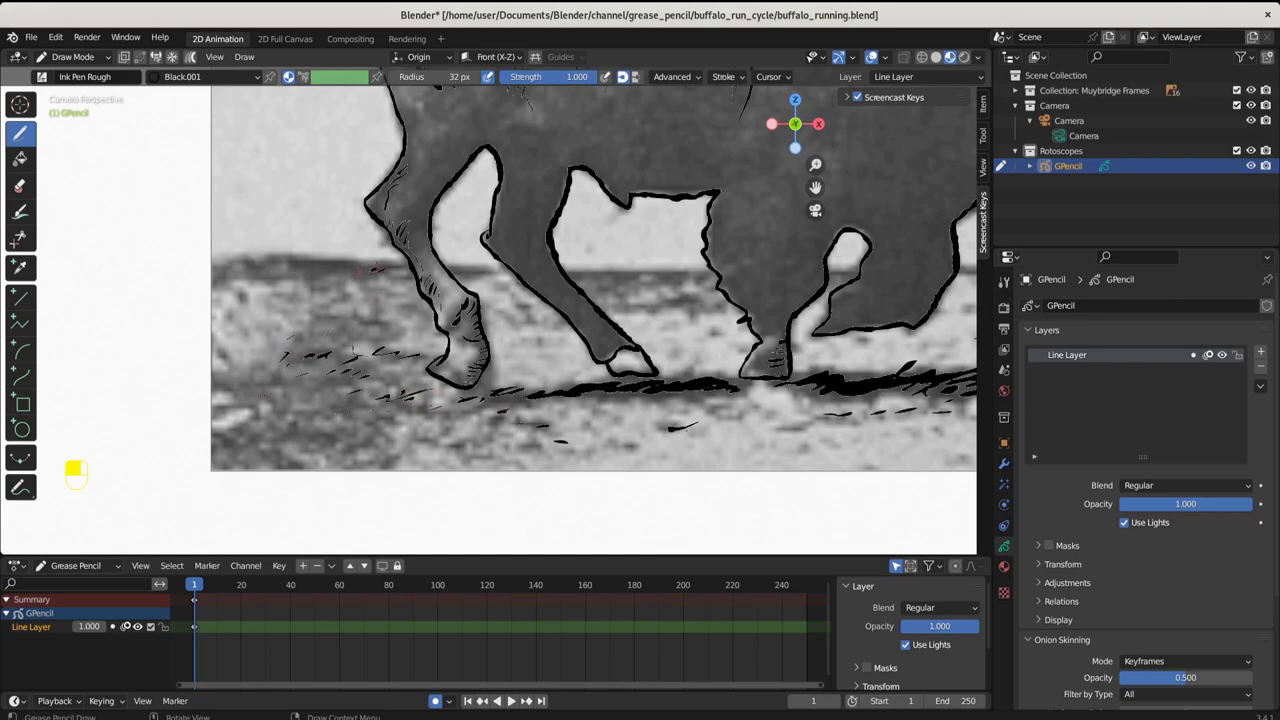
# Draw a thin horizon line behind the legs, extending it to the right.
pyautogui.moveTo(376, 268); pyautogui.dragTo(271, 274)
pyautogui.moveTo(603, 277)
pyautogui.mouseDown()
pyautogui.moveTo(565, 276)
pyautogui.moveTo(705, 277)
pyautogui.mouseUp()
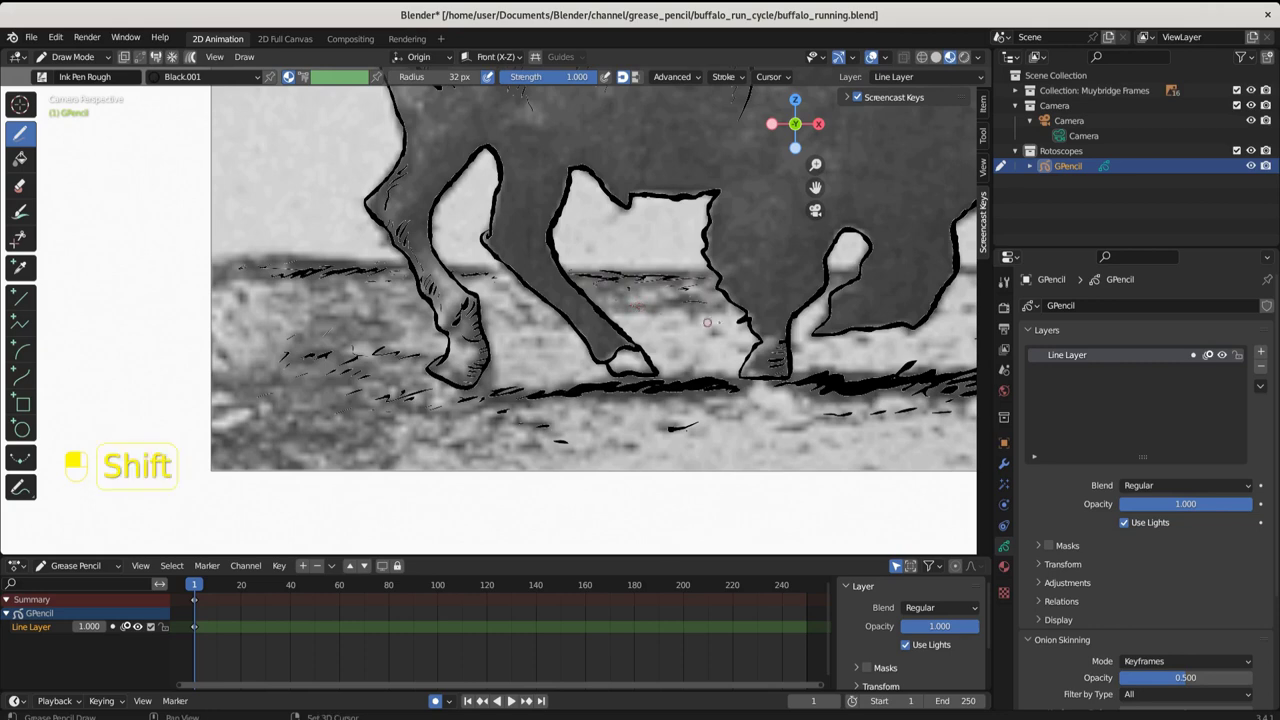
pyautogui.keyDown('shift'); pyautogui.moveTo(637, 305); pyautogui.dragTo(344, 347, button='middle'); pyautogui.keyUp('shift')
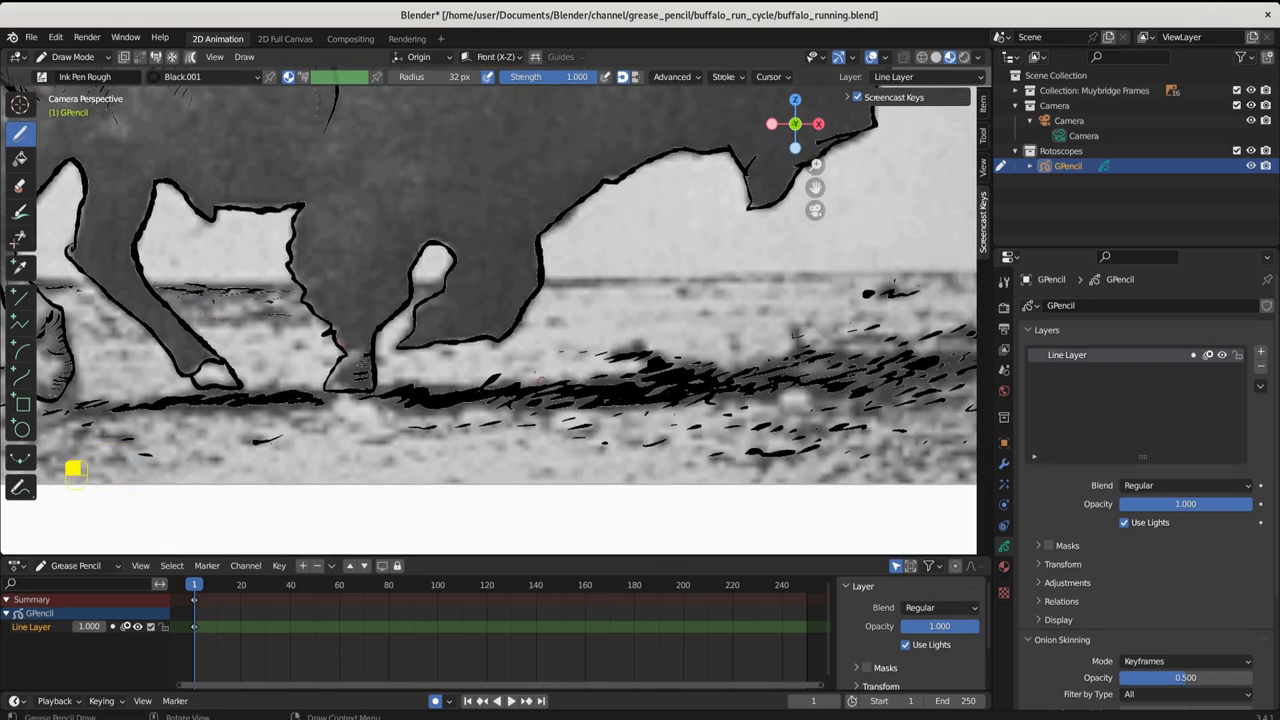
pyautogui.moveTo(548, 283); pyautogui.dragTo(677, 281)
pyautogui.moveTo(677, 281); pyautogui.dragTo(805, 280)
pyautogui.moveTo(685, 272); pyautogui.dragTo(972, 277)
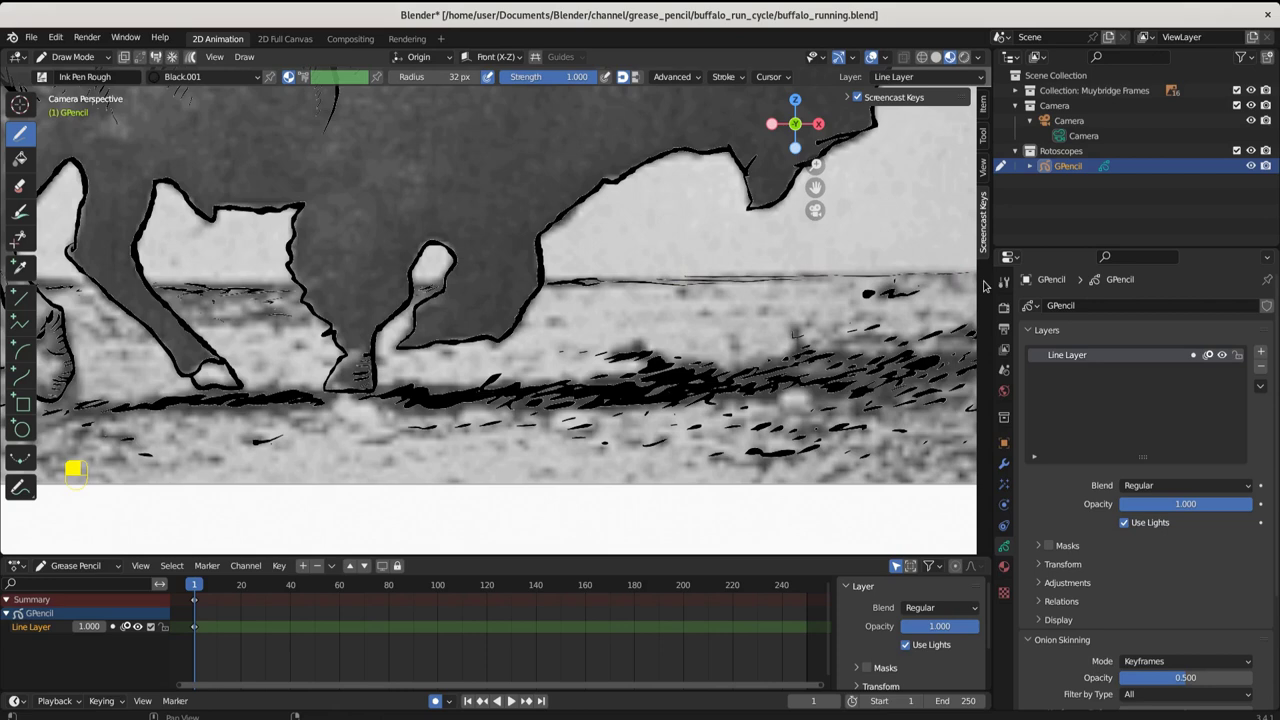
# Extend the horizon line out to the camera frame's right edge.
pyautogui.keyDown('shift'); pyautogui.moveTo(880, 323); pyautogui.dragTo(623, 343, button='middle'); pyautogui.keyUp('shift')
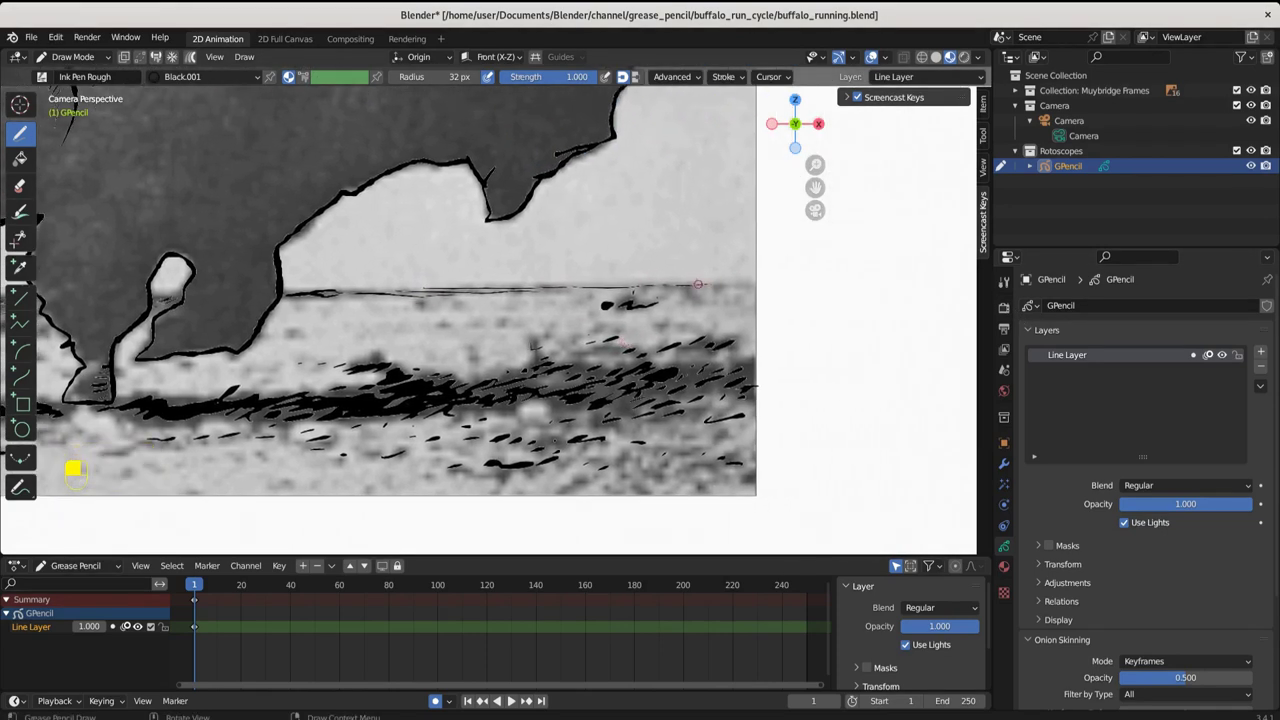
pyautogui.moveTo(700, 284); pyautogui.dragTo(787, 286)
pyautogui.moveTo(694, 285); pyautogui.dragTo(655, 295)
pyautogui.moveTo(484, 301); pyautogui.dragTo(393, 308)
# Add distant ground strokes and continue the horizon line behind the legs.
pyautogui.moveTo(605, 357)
pyautogui.mouseDown()
pyautogui.moveTo(551, 353)
pyautogui.moveTo(476, 376)
pyautogui.mouseUp()
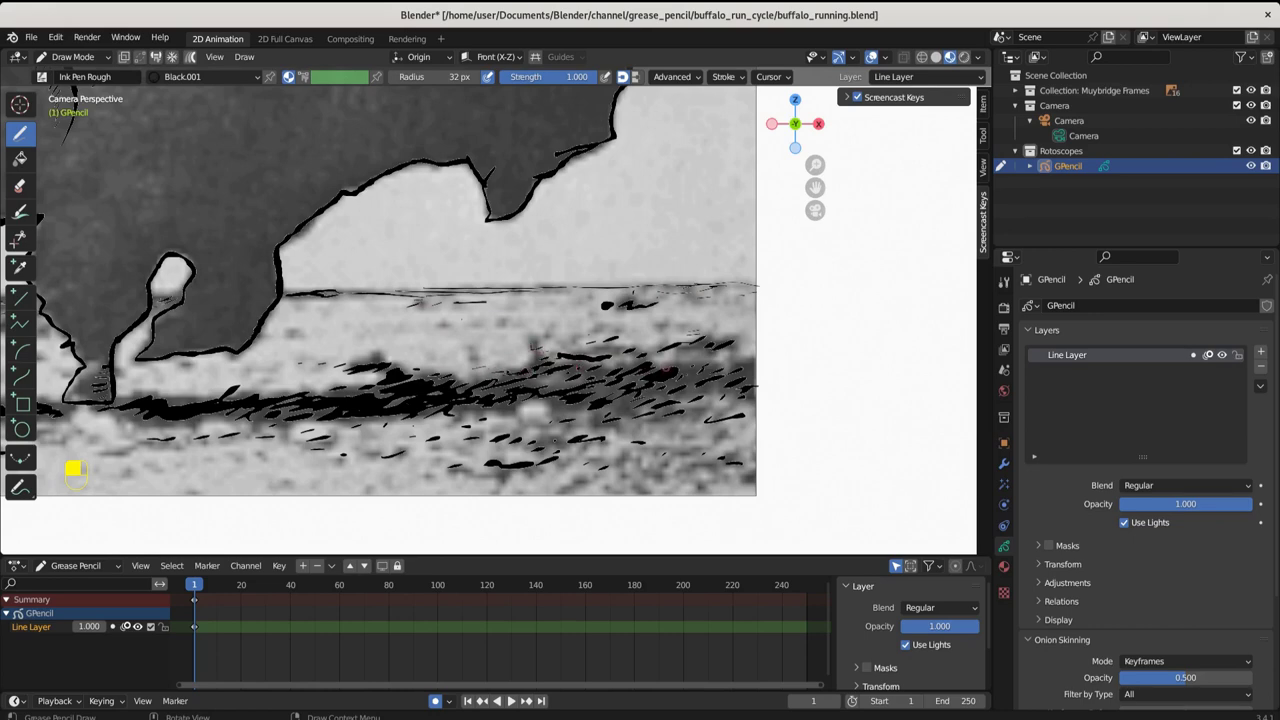
pyautogui.moveTo(667, 368); pyautogui.dragTo(707, 364)
pyautogui.keyDown('shift'); pyautogui.moveTo(413, 441); pyautogui.dragTo(915, 449, button='middle'); pyautogui.keyUp('shift')
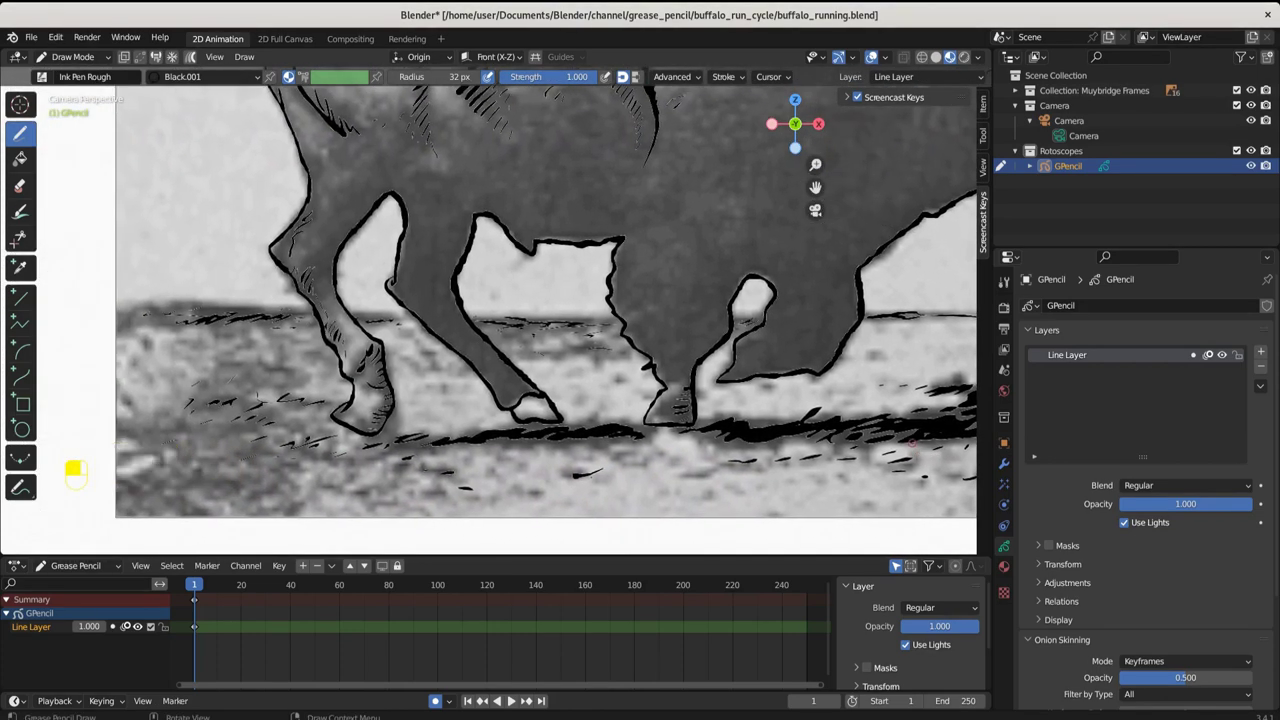
pyautogui.moveTo(489, 318); pyautogui.dragTo(611, 316)
pyautogui.moveTo(352, 311); pyautogui.dragTo(424, 314)
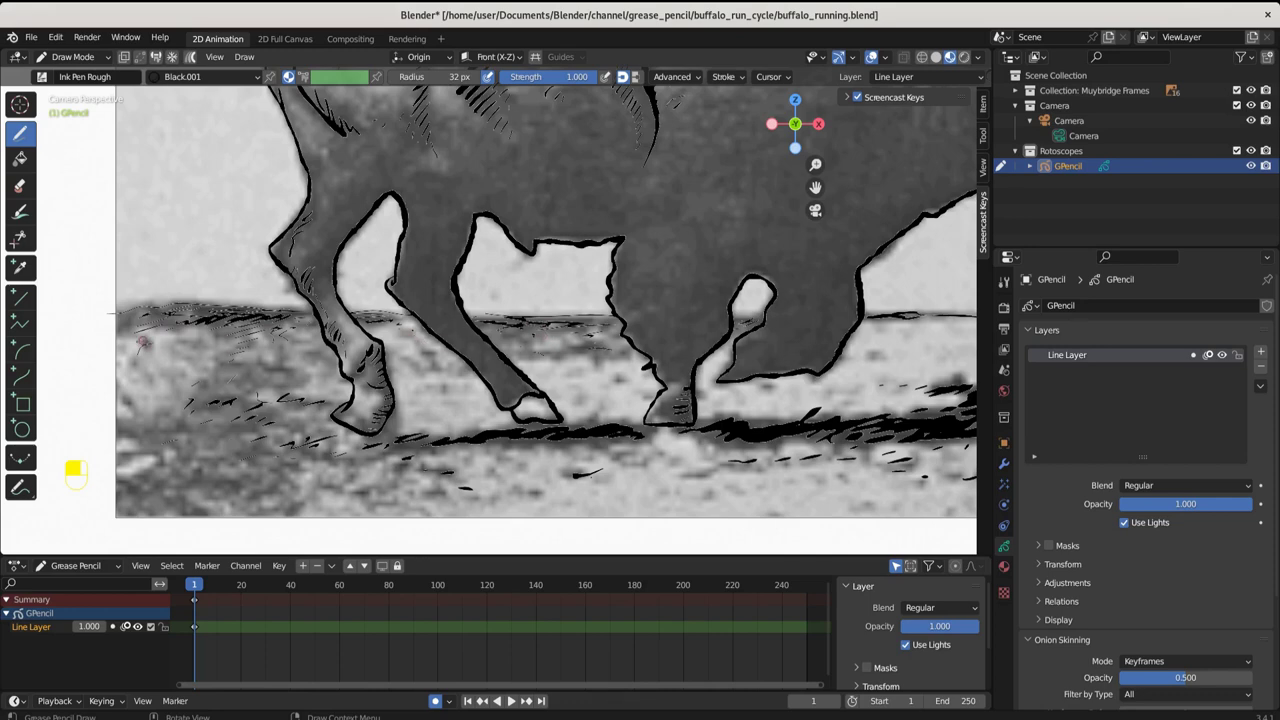
# Re-centre and zoom in on the buffalo, and set the brush radius to 53 px.
pyautogui.scroll(-3, 441, 363)
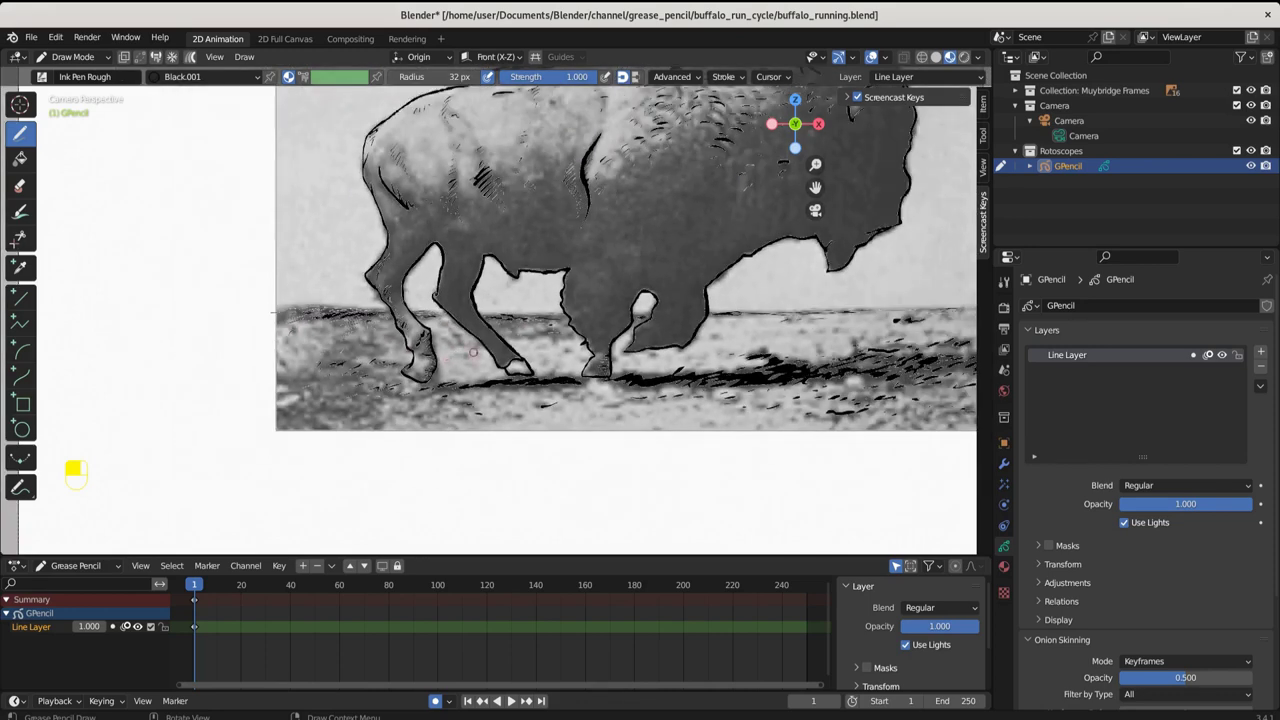
pyautogui.scroll(-2, 441, 363)
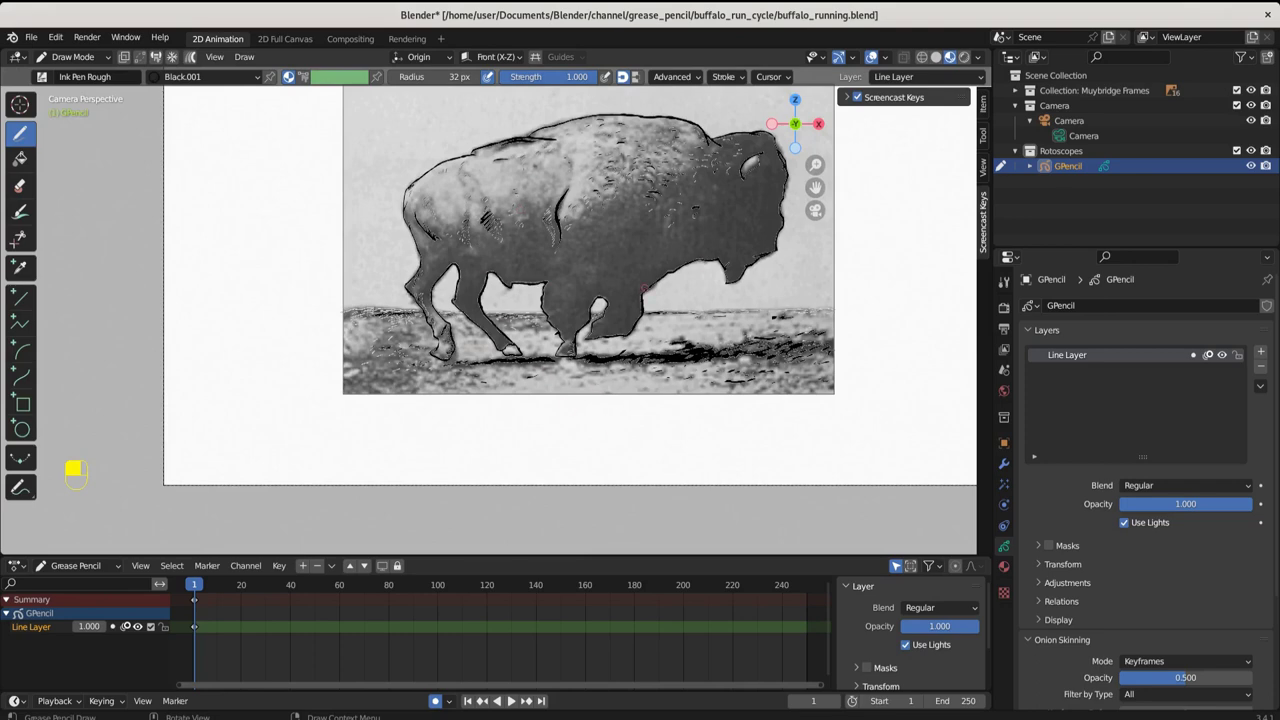
pyautogui.scroll(-1, 783, 166)
pyautogui.scroll(-1, 780, 172)
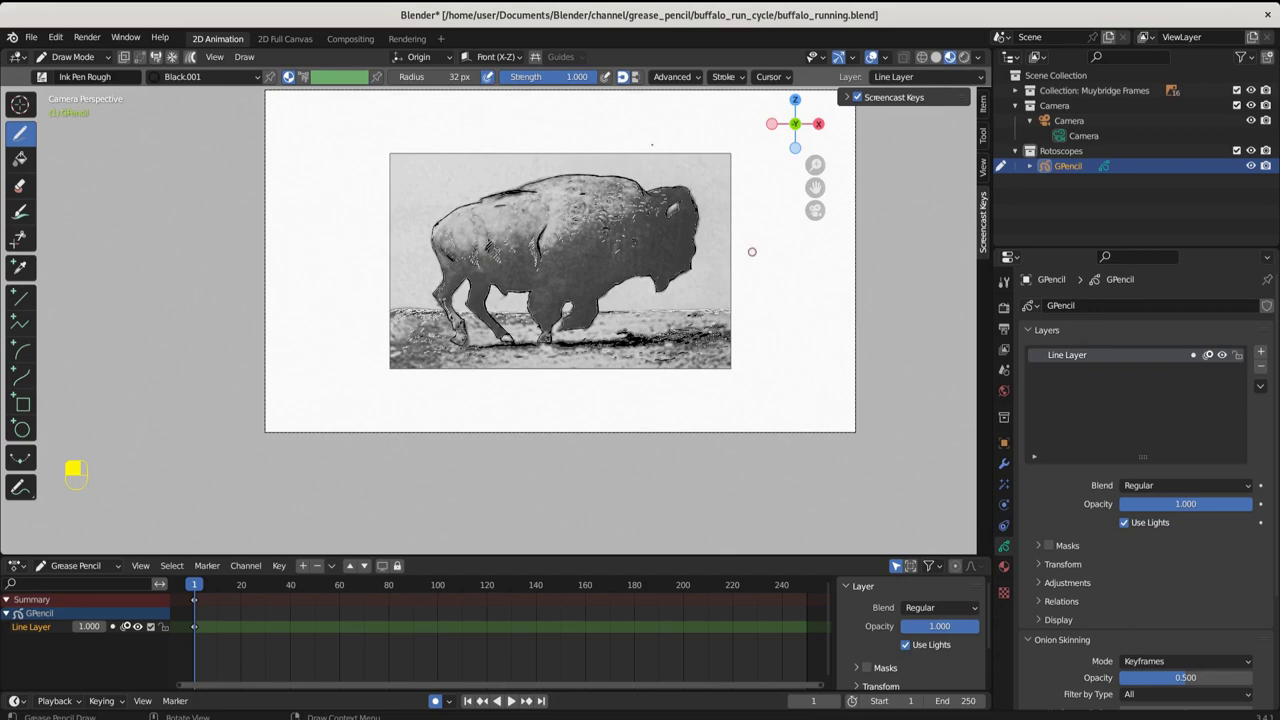
pyautogui.scroll(2, 623, 360)
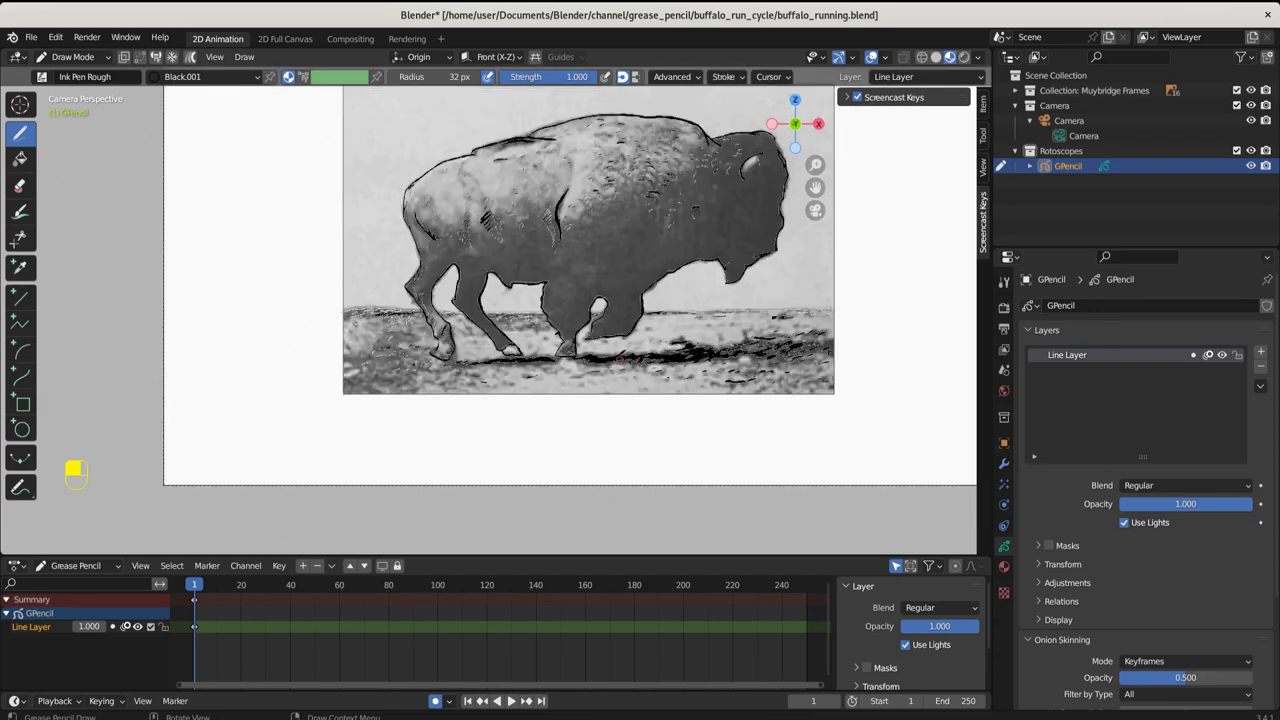
pyautogui.keyDown('shift'); pyautogui.moveTo(620, 360); pyautogui.dragTo(563, 423, button='middle'); pyautogui.keyUp('shift')
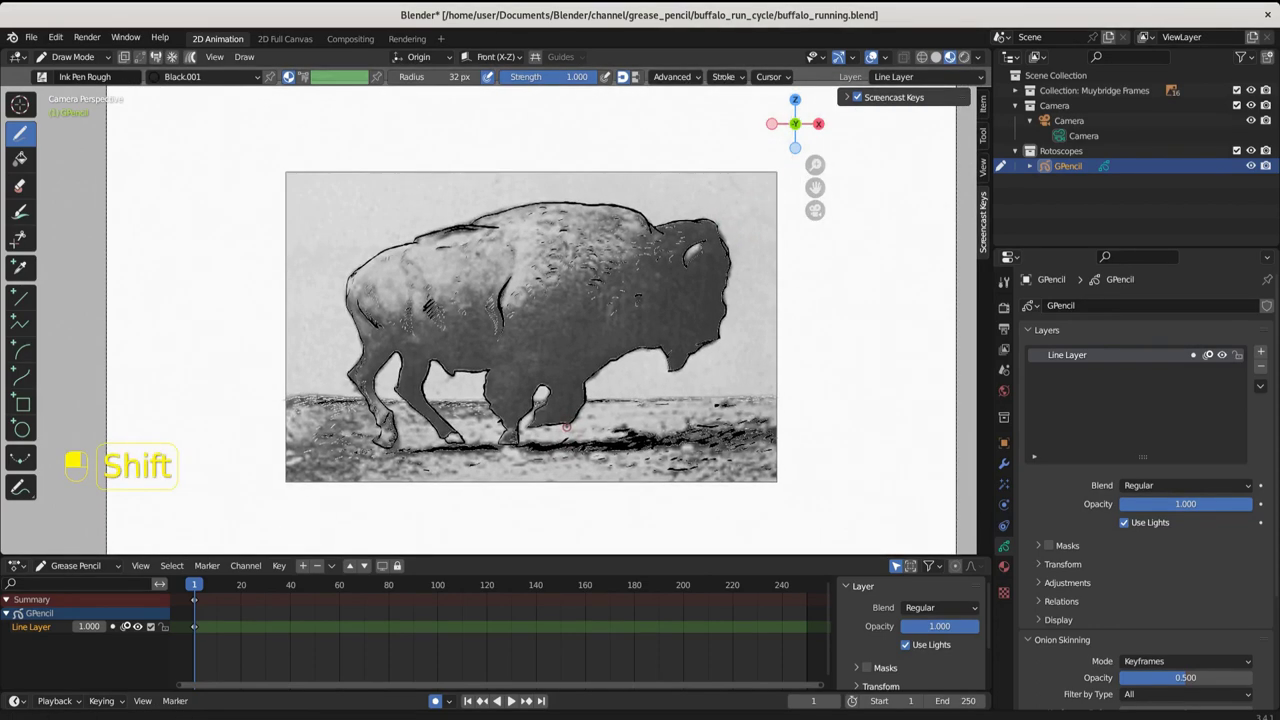
pyautogui.scroll(1, 563, 423)
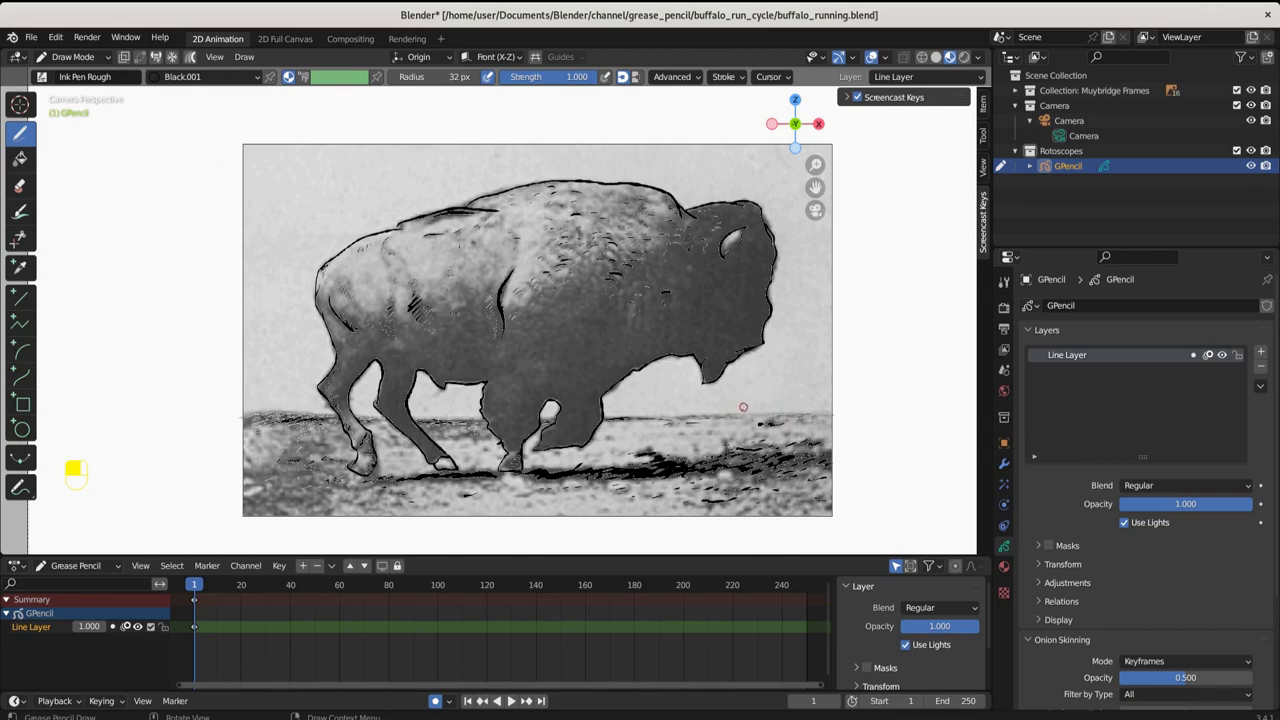
pyautogui.scroll(5, 573, 386)
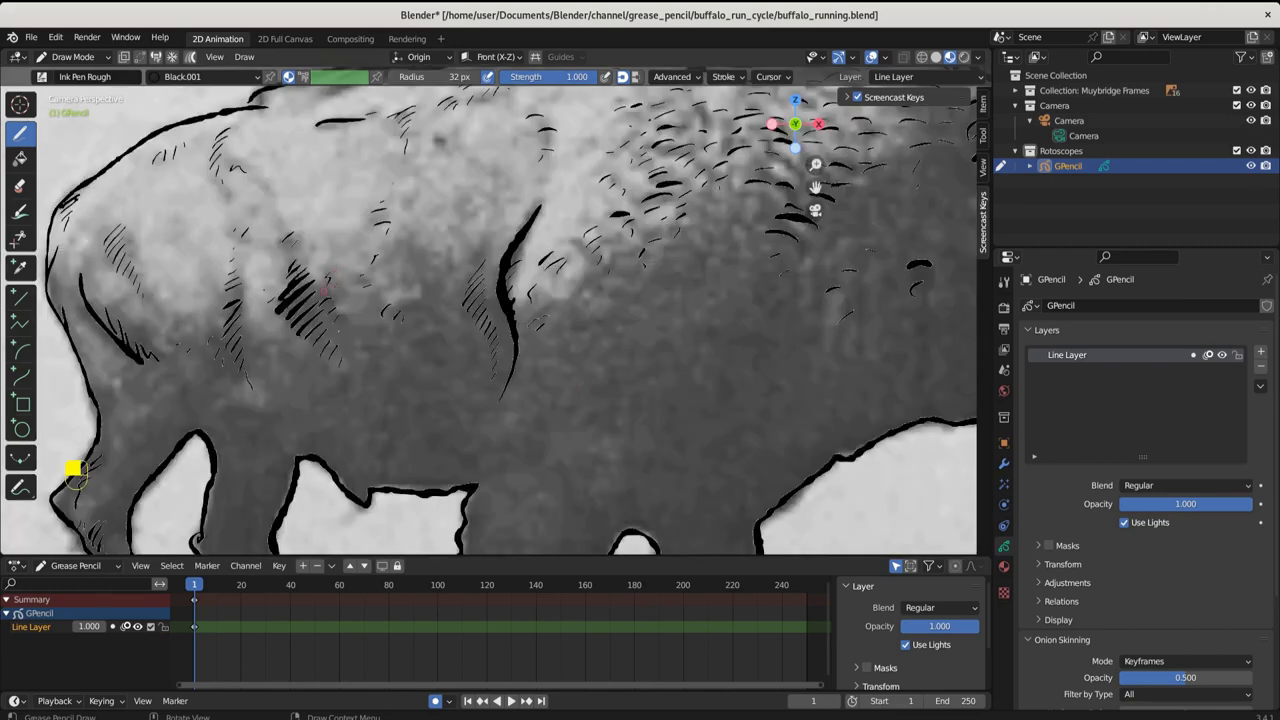
pyautogui.moveTo(435, 70); pyautogui.dragTo(470, 70)
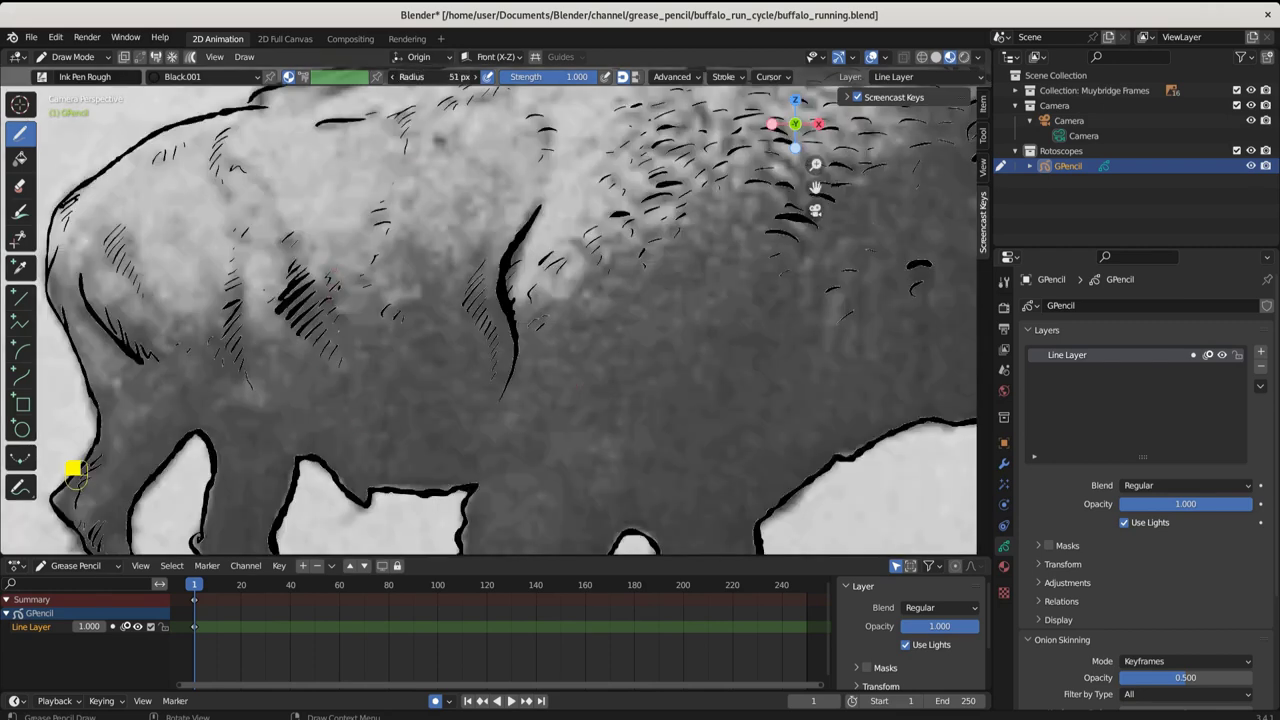
# Draw diagonal hatch strokes up the buffalo's shoulder.
pyautogui.moveTo(444, 297)
pyautogui.mouseDown()
pyautogui.moveTo(430, 308)
pyautogui.moveTo(458, 365)
pyautogui.mouseUp()
pyautogui.moveTo(438, 280); pyautogui.dragTo(462, 306)
pyautogui.moveTo(440, 264)
pyautogui.mouseDown()
pyautogui.moveTo(466, 292)
pyautogui.moveTo(468, 280)
pyautogui.mouseUp()
pyautogui.moveTo(444, 244)
pyautogui.mouseDown()
pyautogui.moveTo(466, 272)
pyautogui.moveTo(478, 248)
pyautogui.mouseUp()
pyautogui.moveTo(466, 204); pyautogui.dragTo(484, 240)
# Hatch the upper back fur and along the front leg's contour.
pyautogui.moveTo(558, 290)
pyautogui.mouseDown()
pyautogui.moveTo(570, 330)
pyautogui.moveTo(596, 296)
pyautogui.moveTo(580, 276)
pyautogui.moveTo(606, 296)
pyautogui.moveTo(672, 268)
pyautogui.mouseUp()
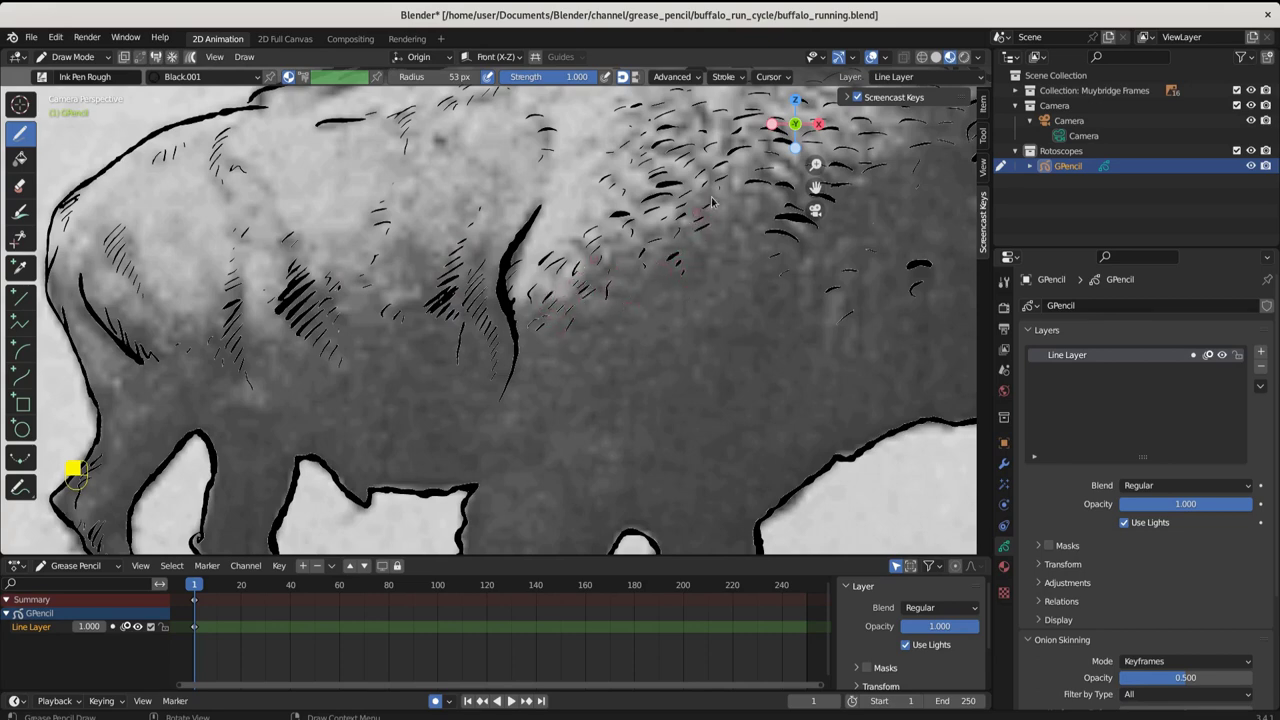
pyautogui.moveTo(840, 308)
pyautogui.mouseDown()
pyautogui.moveTo(822, 330)
pyautogui.moveTo(834, 380)
pyautogui.mouseUp()
pyautogui.moveTo(246, 396); pyautogui.dragTo(240, 406)
pyautogui.moveTo(96, 378)
pyautogui.mouseDown()
pyautogui.moveTo(112, 408)
pyautogui.moveTo(104, 446)
pyautogui.mouseUp()
pyautogui.scroll(-3, 203, 377)
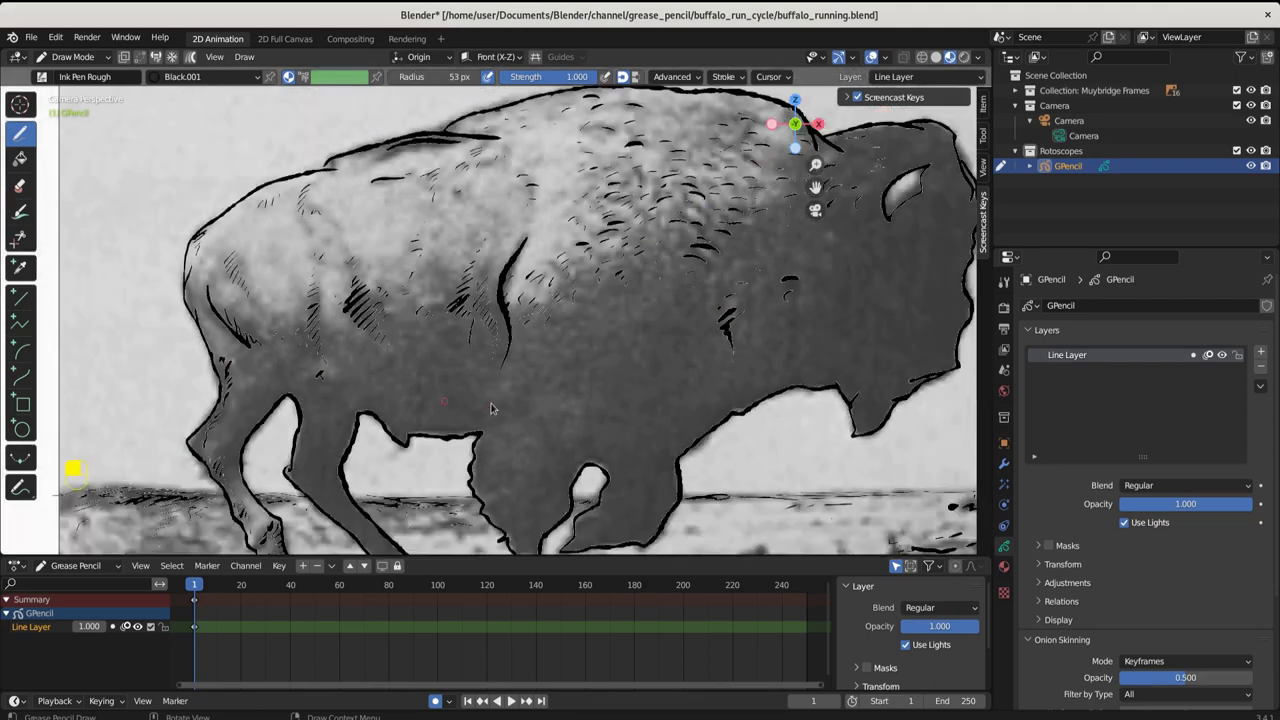
pyautogui.scroll(-2, 310, 300)
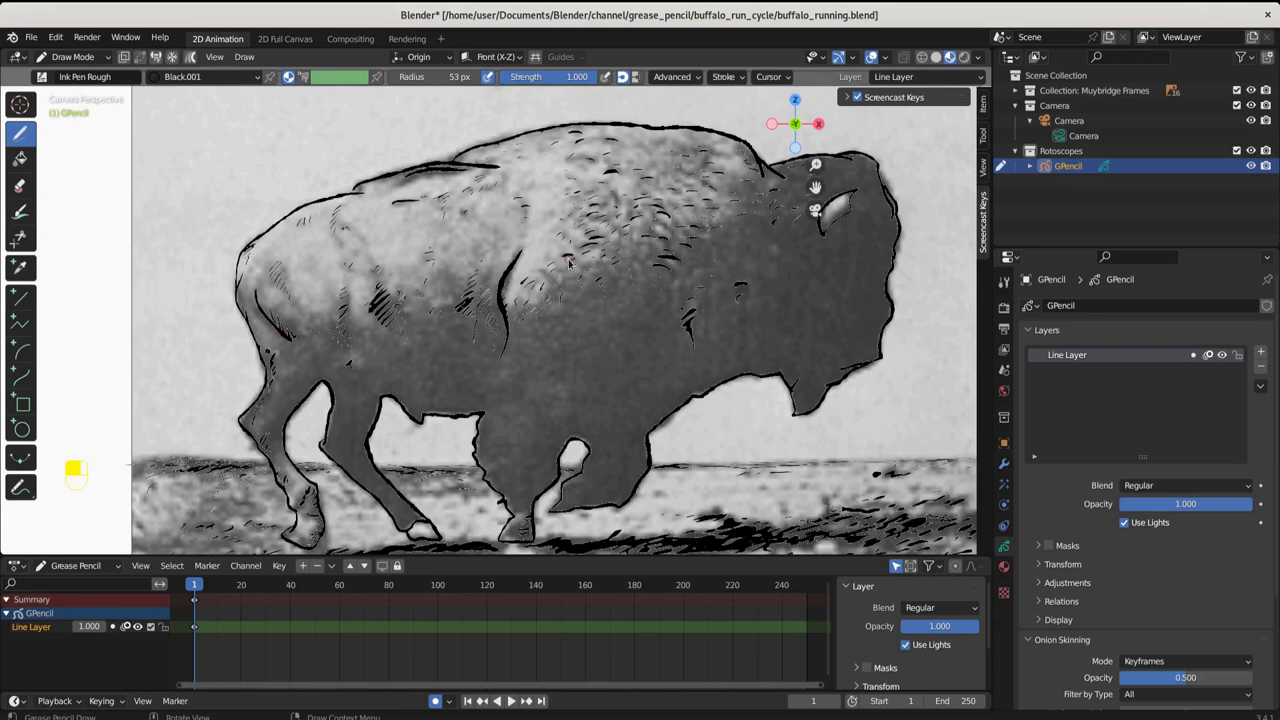
pyautogui.scroll(-2, 706, 352)
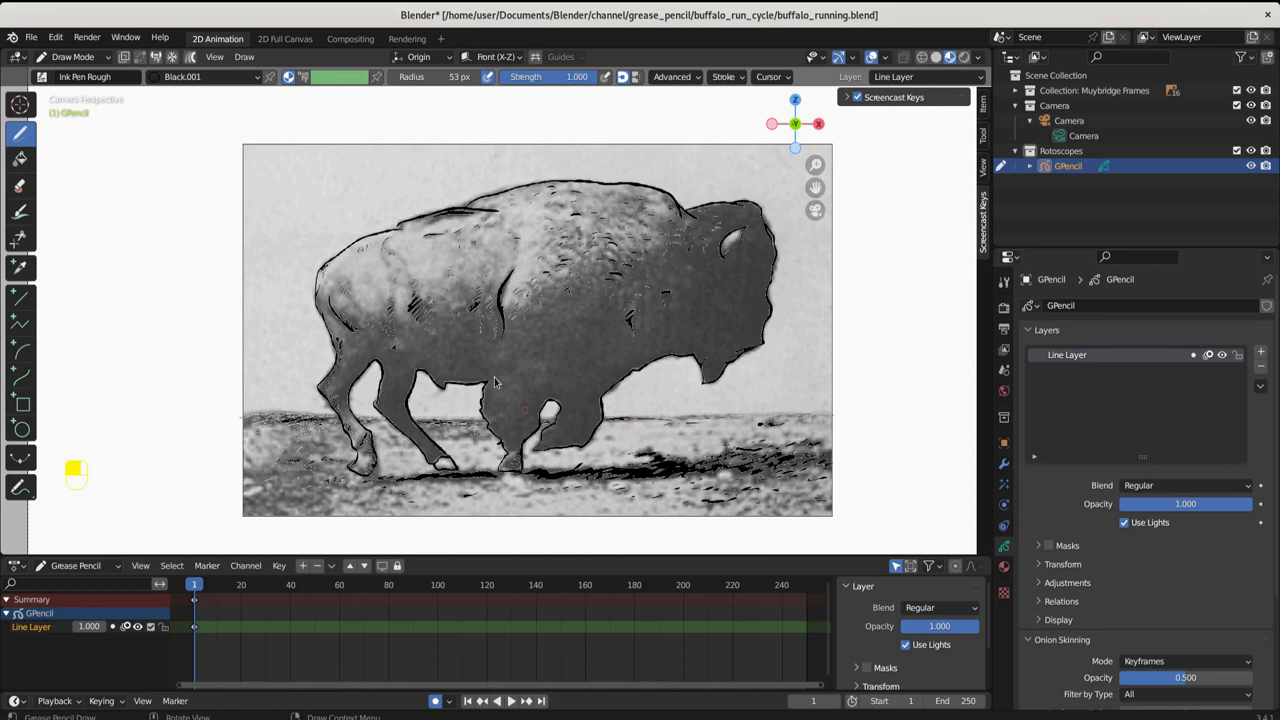
# Add short hatch marks on the flank and small touch-up strokes on the leg outline.
pyautogui.scroll(3, 493, 373)
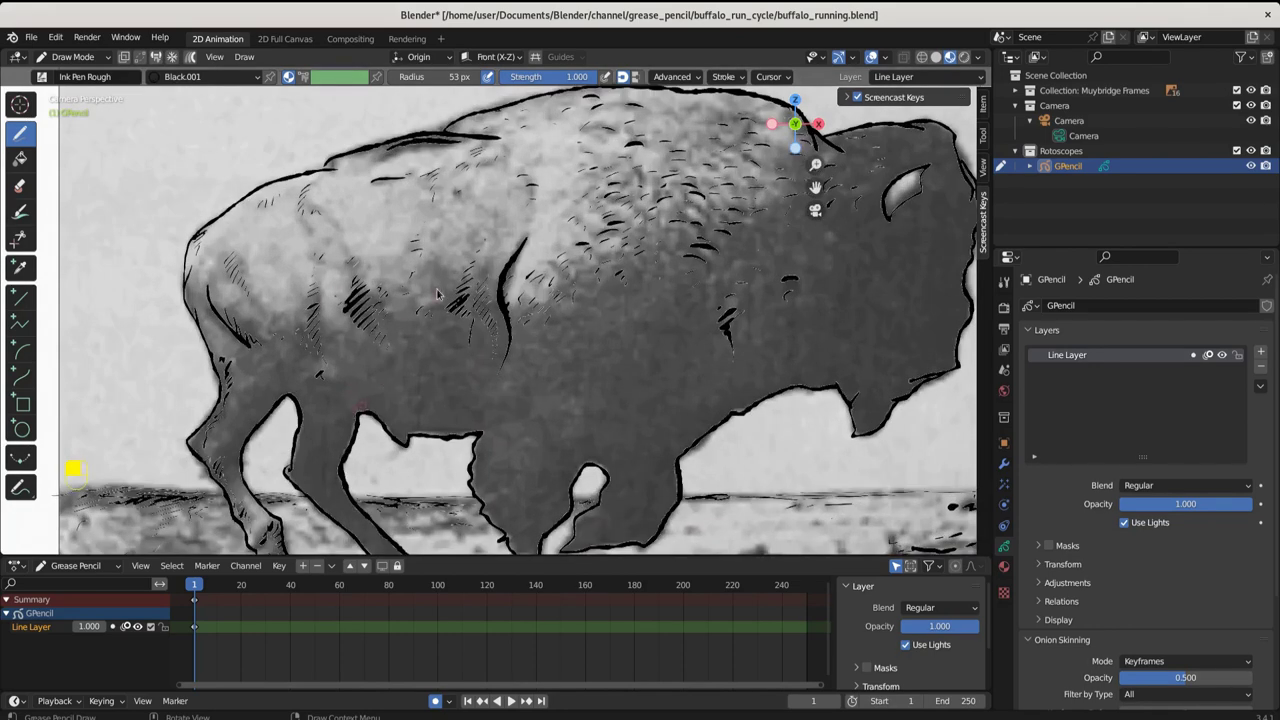
pyautogui.moveTo(443, 270); pyautogui.dragTo(448, 240)
pyautogui.scroll(-2, 676, 318)
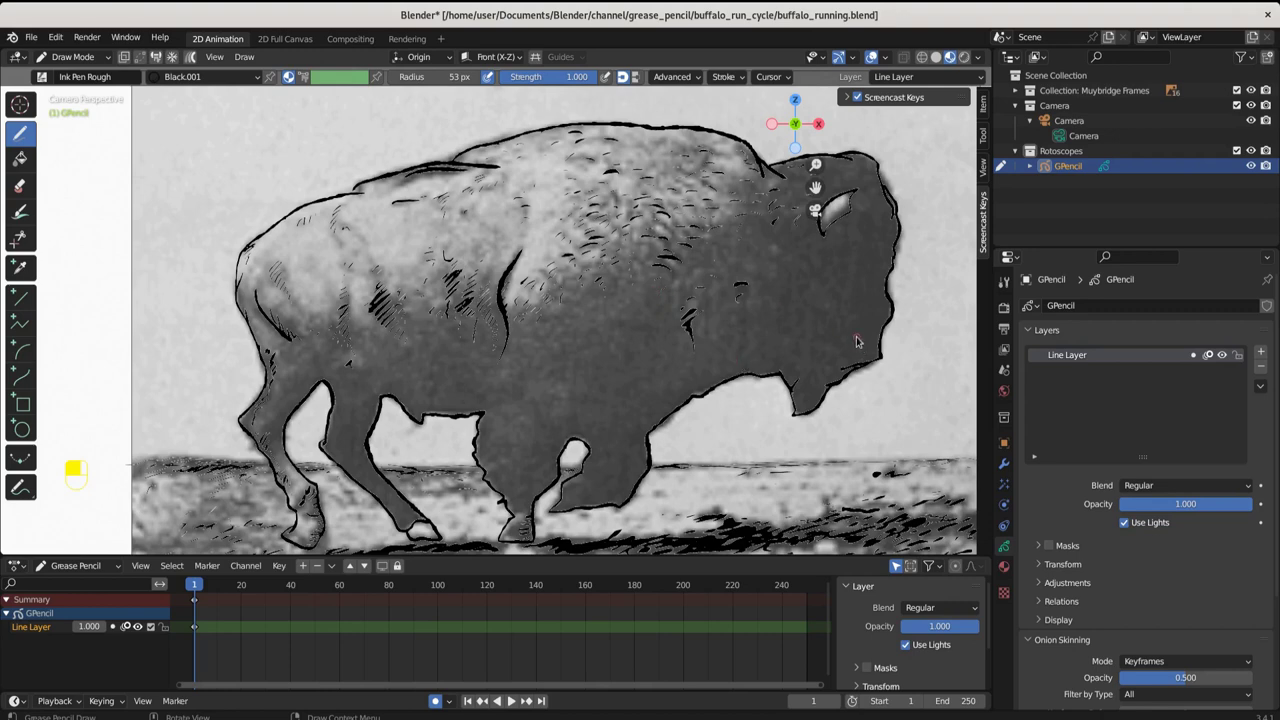
pyautogui.scroll(3, 748, 476)
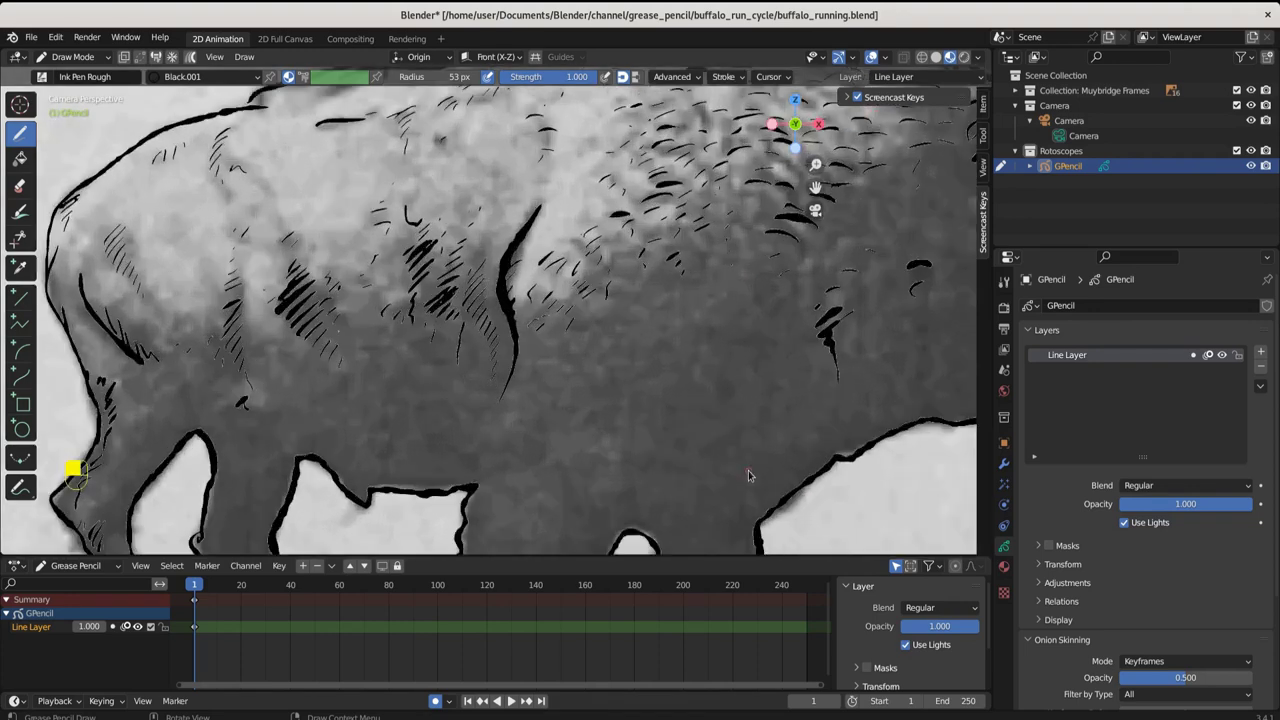
pyautogui.moveTo(778, 503); pyautogui.dragTo(792, 497)
pyautogui.scroll(-2, 692, 505)
pyautogui.scroll(-1, 650, 500)
pyautogui.moveTo(600, 500); pyautogui.dragTo(590, 513)
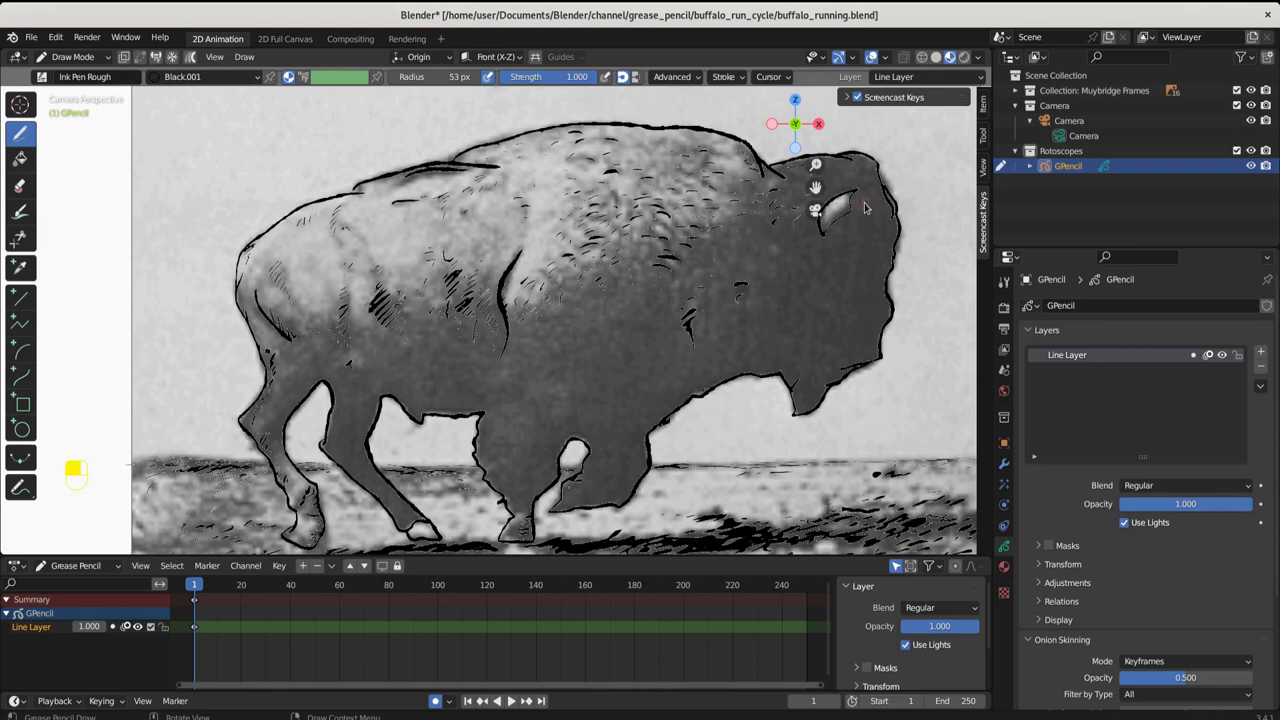
# Pan to the buffalo's head, shrink the brush, and turn off Stabilize Stroke.
pyautogui.hotkey('shift', 'b')
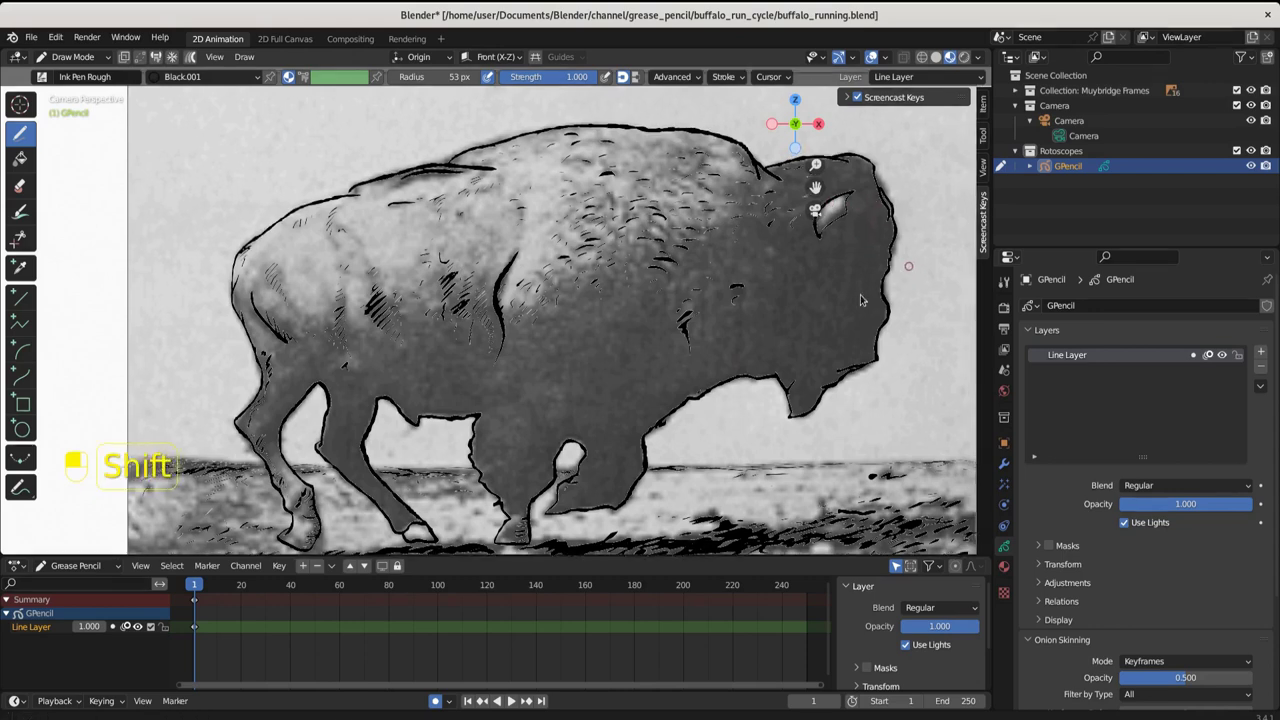
pyautogui.moveTo(940, 268); pyautogui.dragTo(660, 135)
pyautogui.keyDown('shift'); pyautogui.moveTo(625, 373); pyautogui.dragTo(532, 371, button='middle'); pyautogui.keyUp('shift')
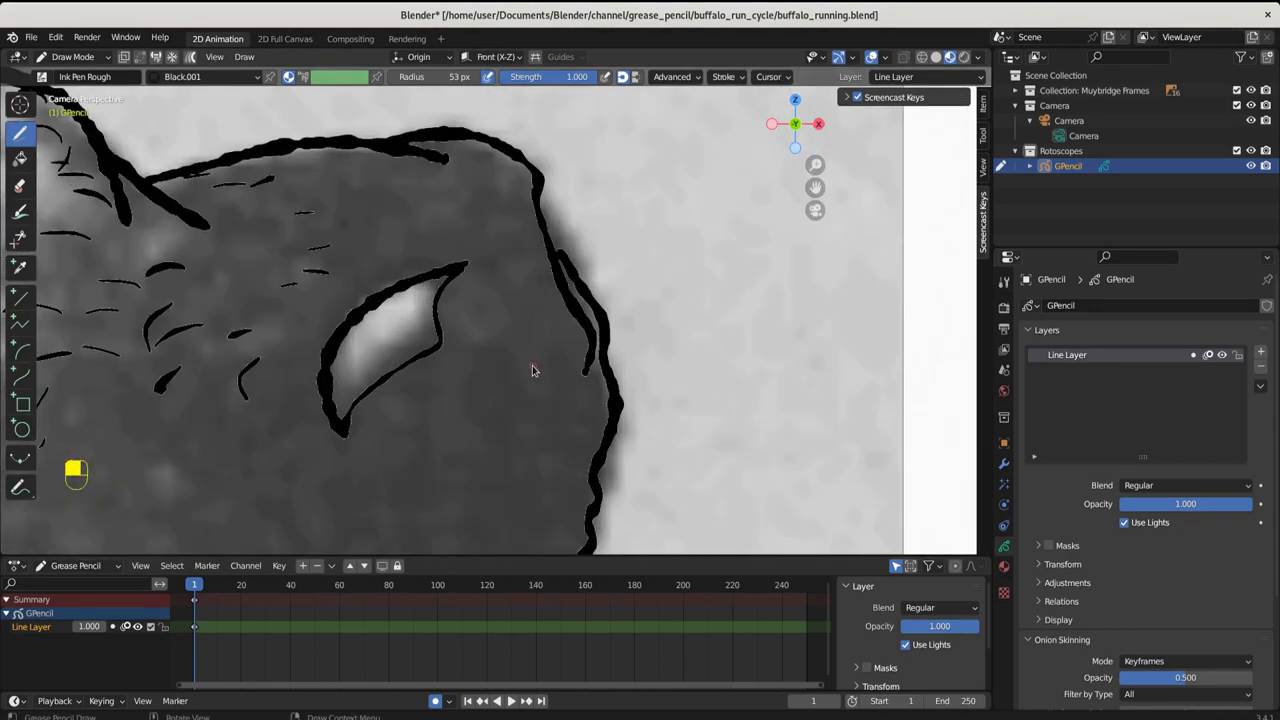
pyautogui.moveTo(450, 77); pyautogui.dragTo(425, 77)
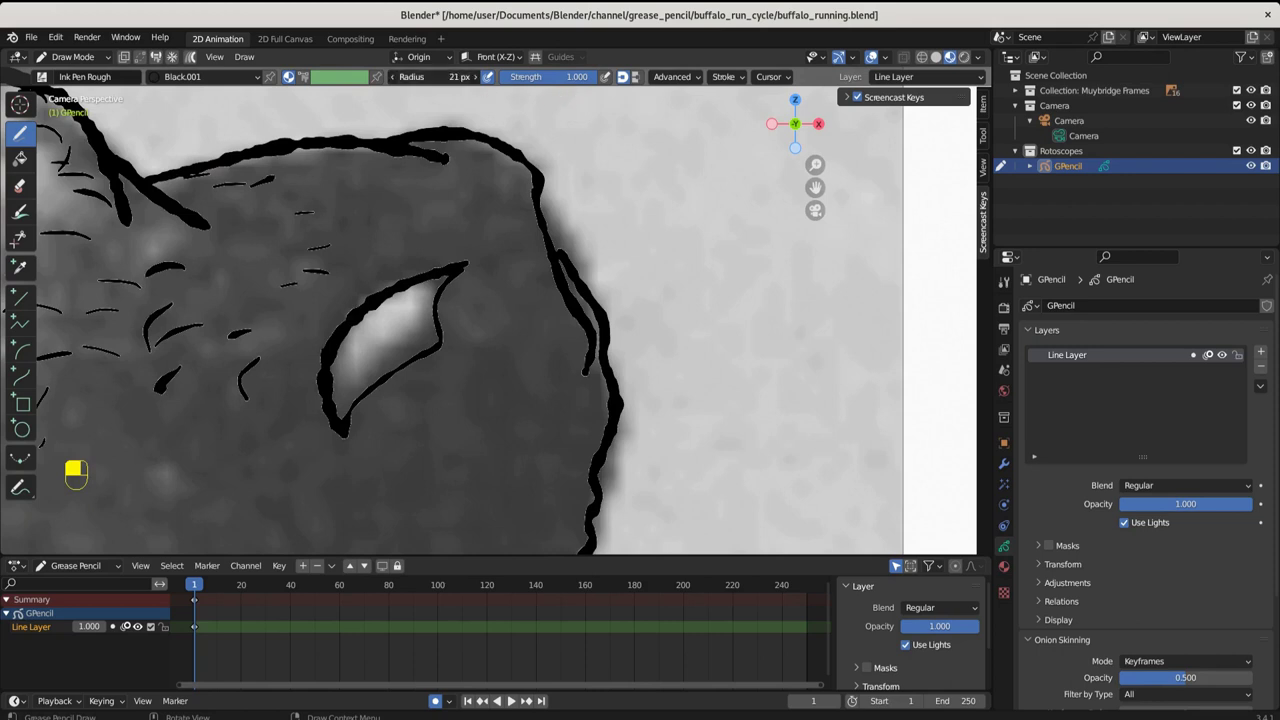
pyautogui.click(724, 77)
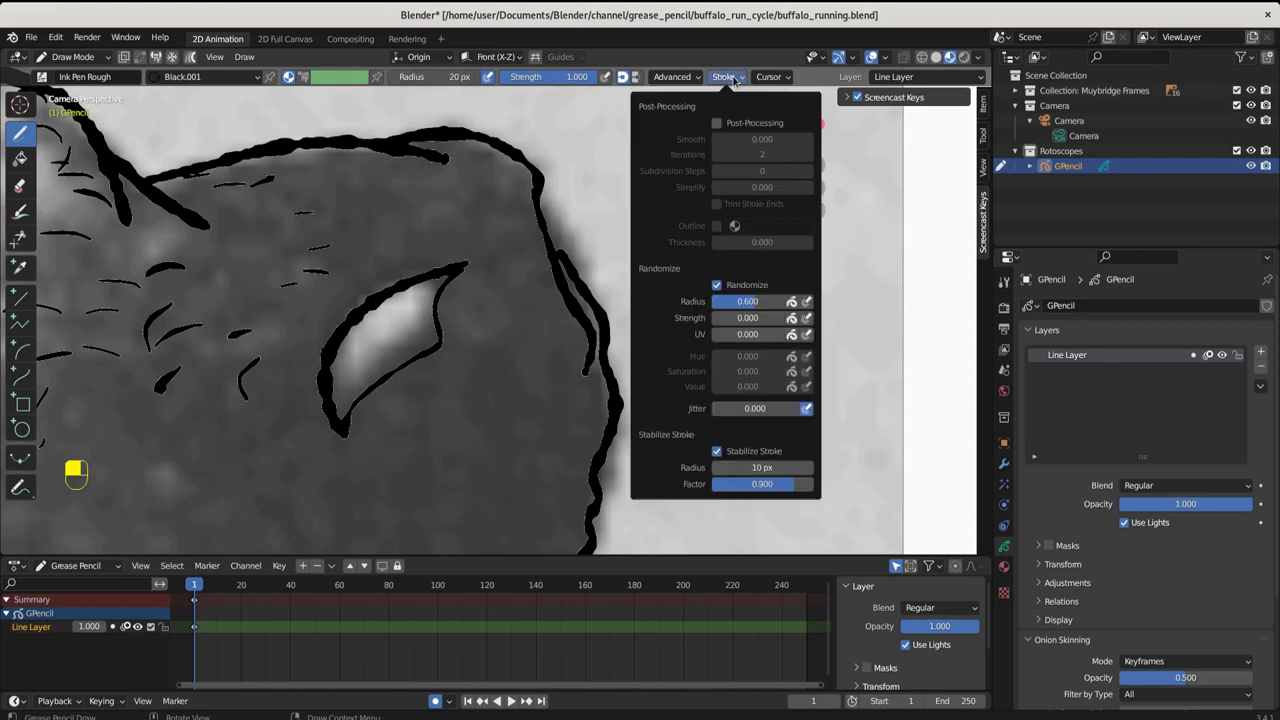
pyautogui.click(717, 451)
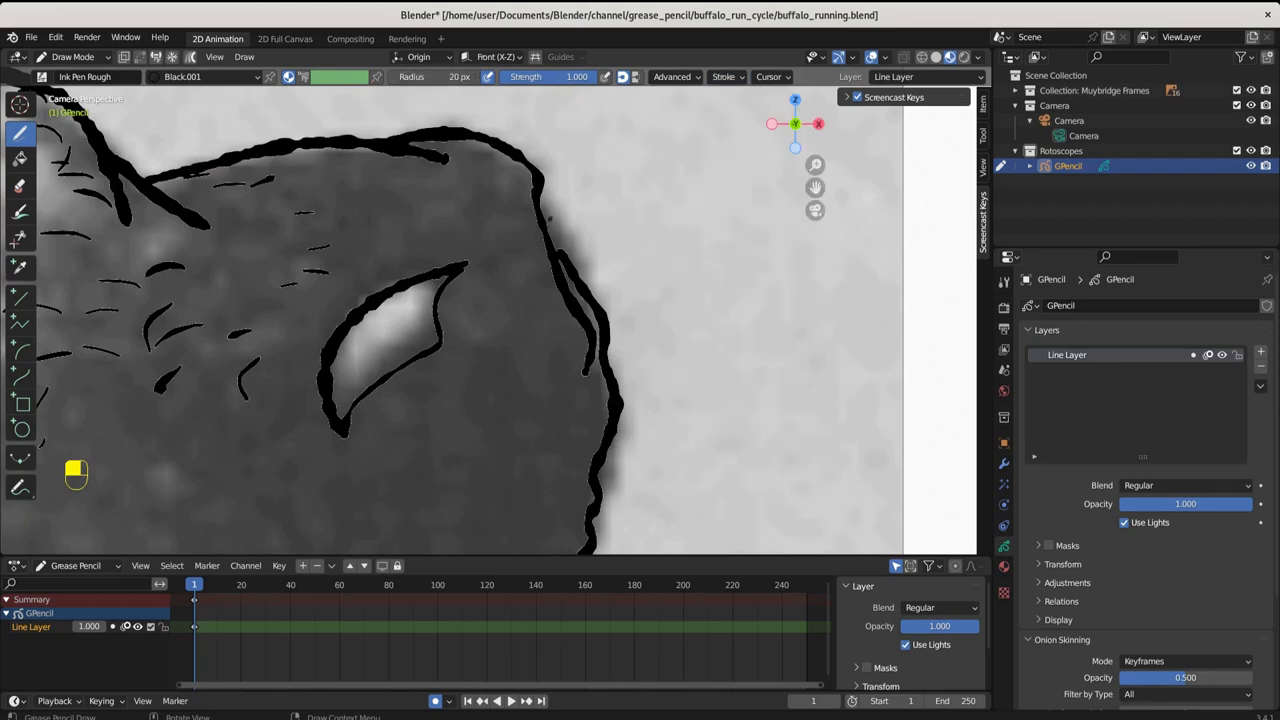
# Draw bristly fur strokes along the head outline with a 42 px brush.
pyautogui.moveTo(556, 203)
pyautogui.mouseDown()
pyautogui.moveTo(545, 222)
pyautogui.moveTo(560, 245)
pyautogui.mouseUp()
pyautogui.moveTo(573, 228); pyautogui.dragTo(563, 254)
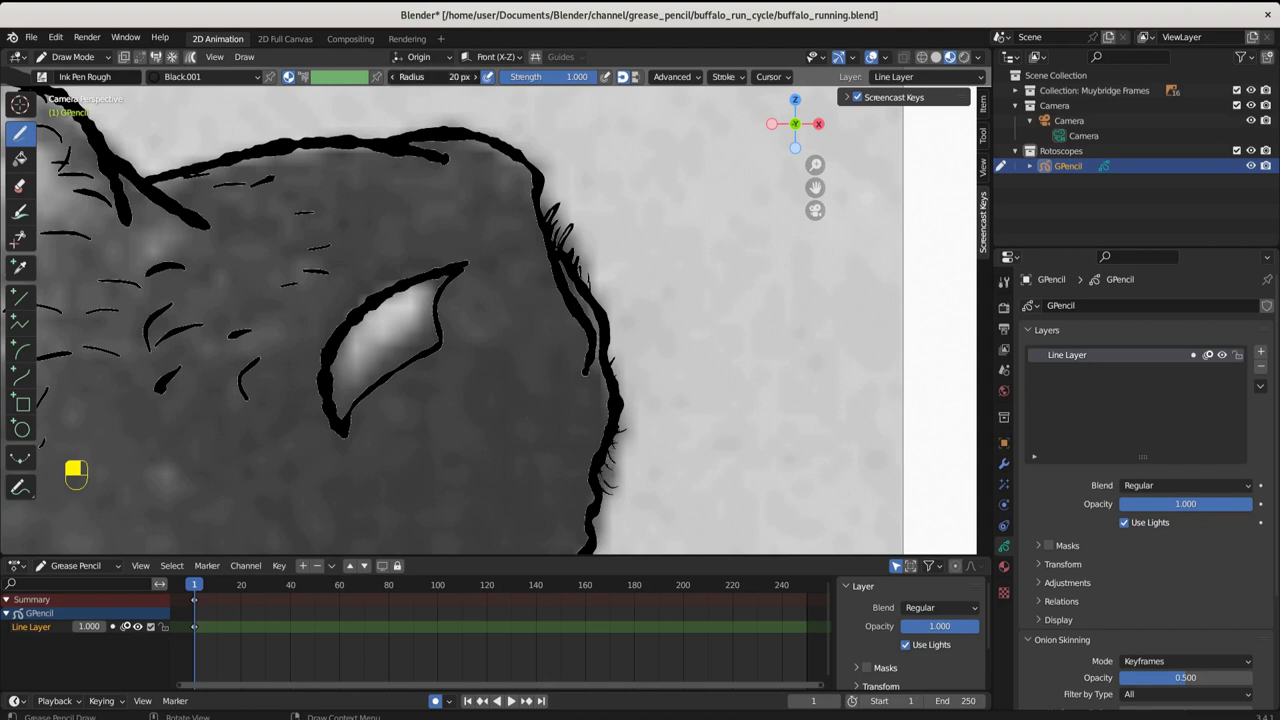
pyautogui.click(472, 77)
pyautogui.write('42')
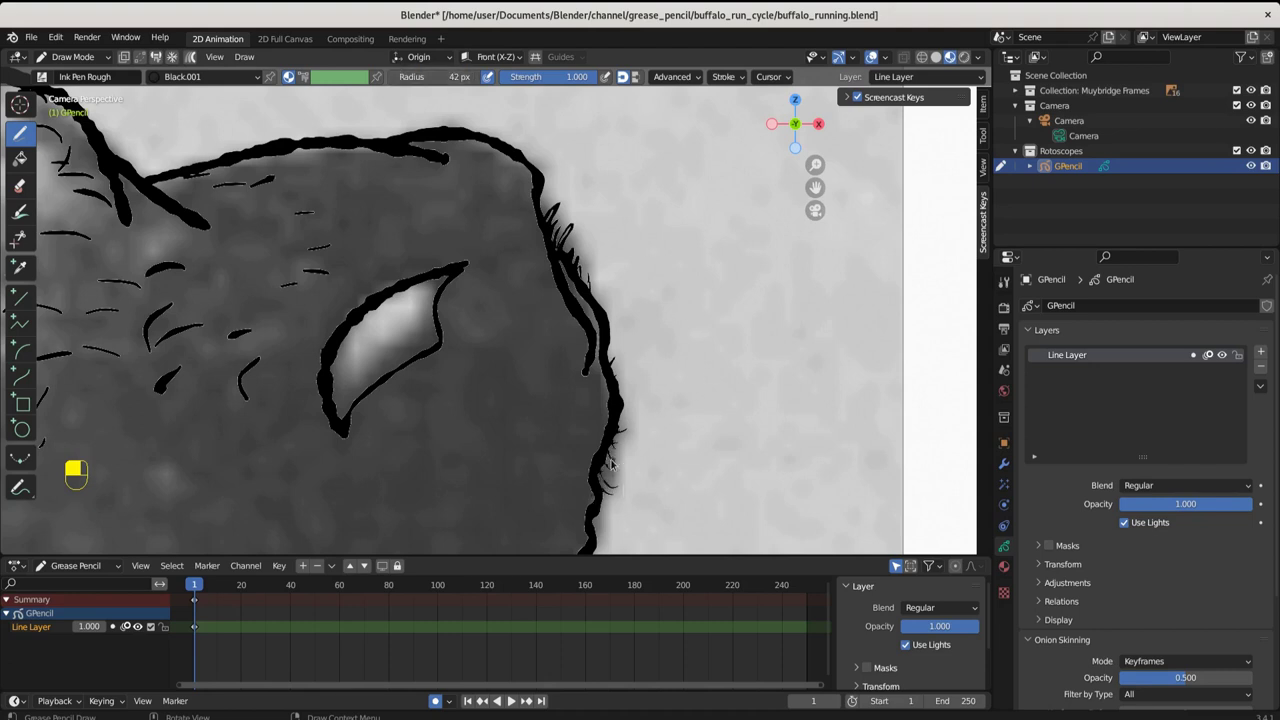
pyautogui.moveTo(621, 440); pyautogui.dragTo(626, 405)
pyautogui.moveTo(562, 242); pyautogui.dragTo(541, 195)
pyautogui.moveTo(498, 142); pyautogui.dragTo(512, 134)
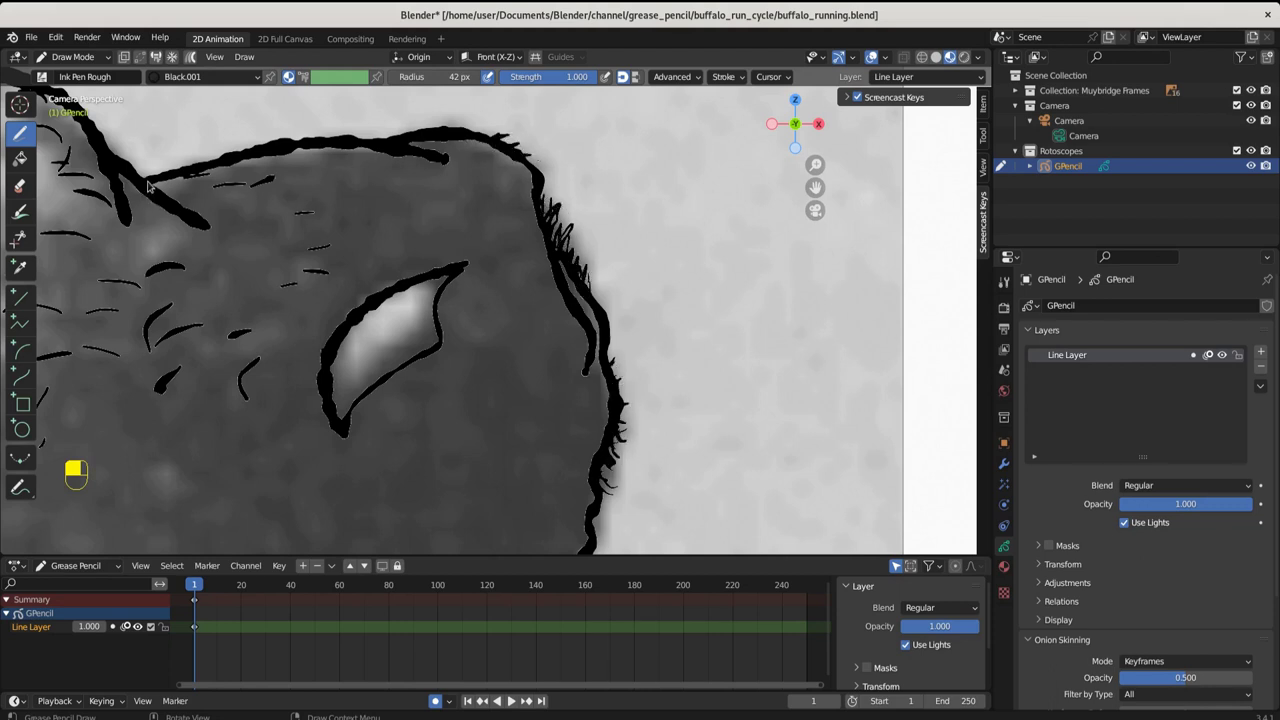
pyautogui.moveTo(106, 126)
pyautogui.mouseDown()
pyautogui.moveTo(118, 165)
pyautogui.moveTo(160, 176)
pyautogui.moveTo(186, 158)
pyautogui.mouseUp()
pyautogui.moveTo(190, 157); pyautogui.dragTo(205, 150)
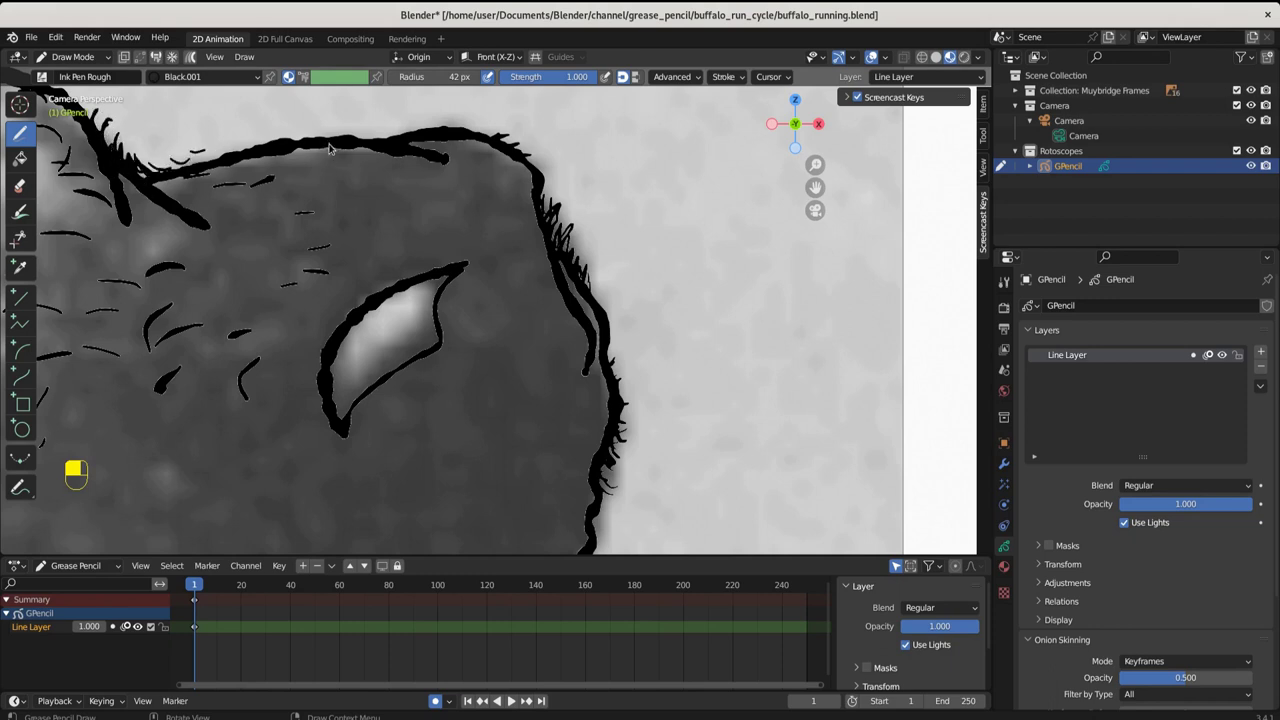
pyautogui.moveTo(243, 314)
pyautogui.keyDown('shift'); pyautogui.mouseDown(button='middle')
pyautogui.moveTo(561, 442)
pyautogui.moveTo(628, 432)
pyautogui.mouseUp(button='middle'); pyautogui.keyUp('shift')
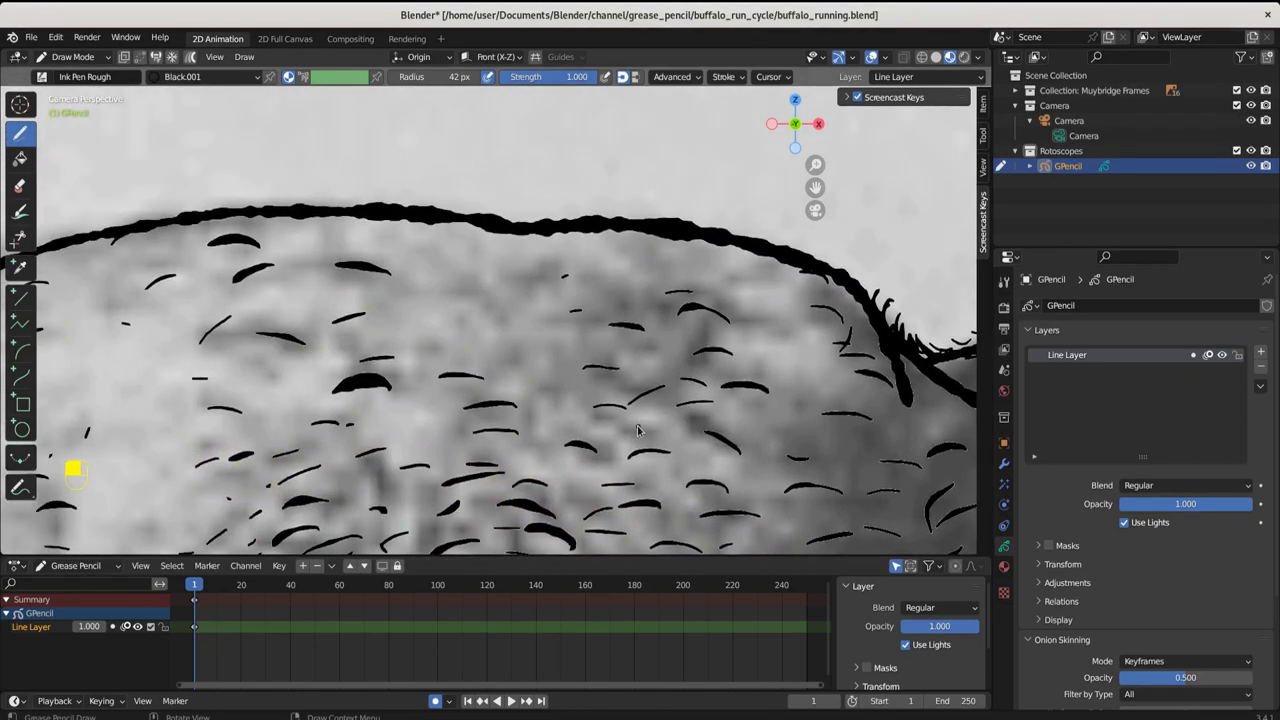
# Draw hair strokes on the first part of the back outline.
pyautogui.scroll(1, 573, 418)
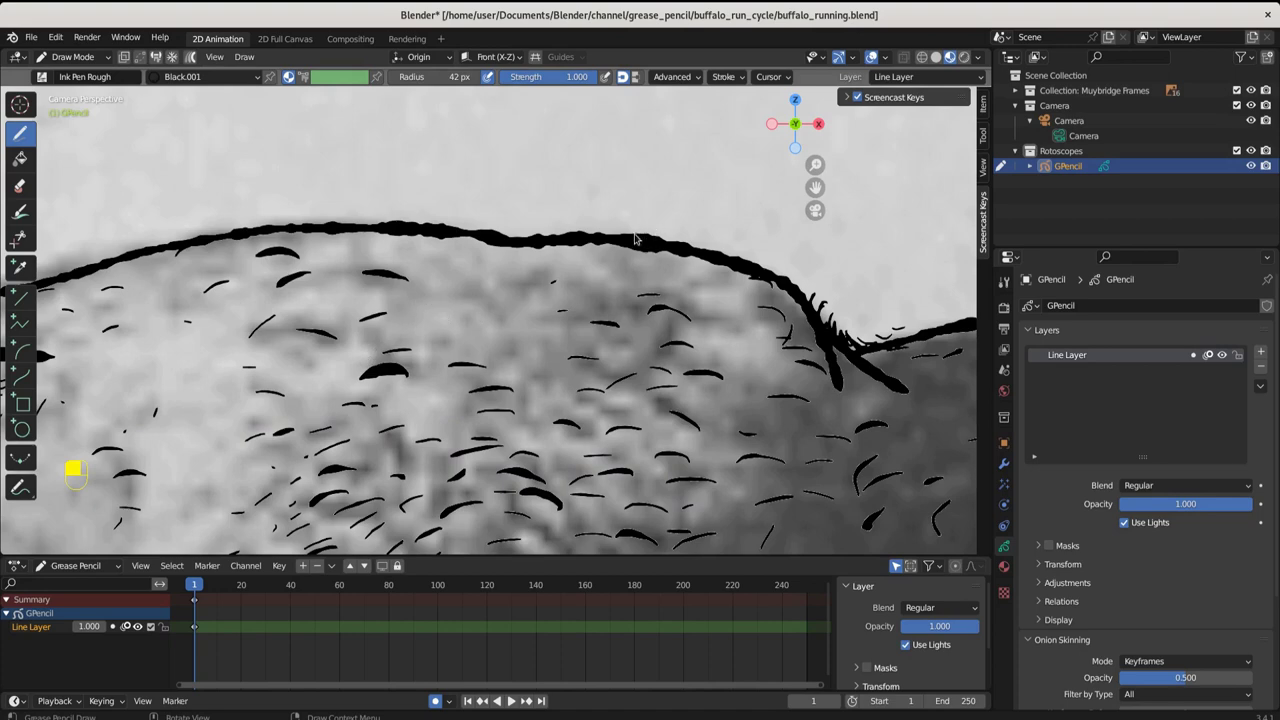
pyautogui.moveTo(633, 238)
pyautogui.mouseDown()
pyautogui.moveTo(631, 223)
pyautogui.moveTo(605, 229)
pyautogui.mouseUp()
pyautogui.moveTo(792, 290)
pyautogui.mouseDown()
pyautogui.moveTo(789, 270)
pyautogui.moveTo(729, 248)
pyautogui.mouseUp()
pyautogui.scroll(-2, 685, 345)
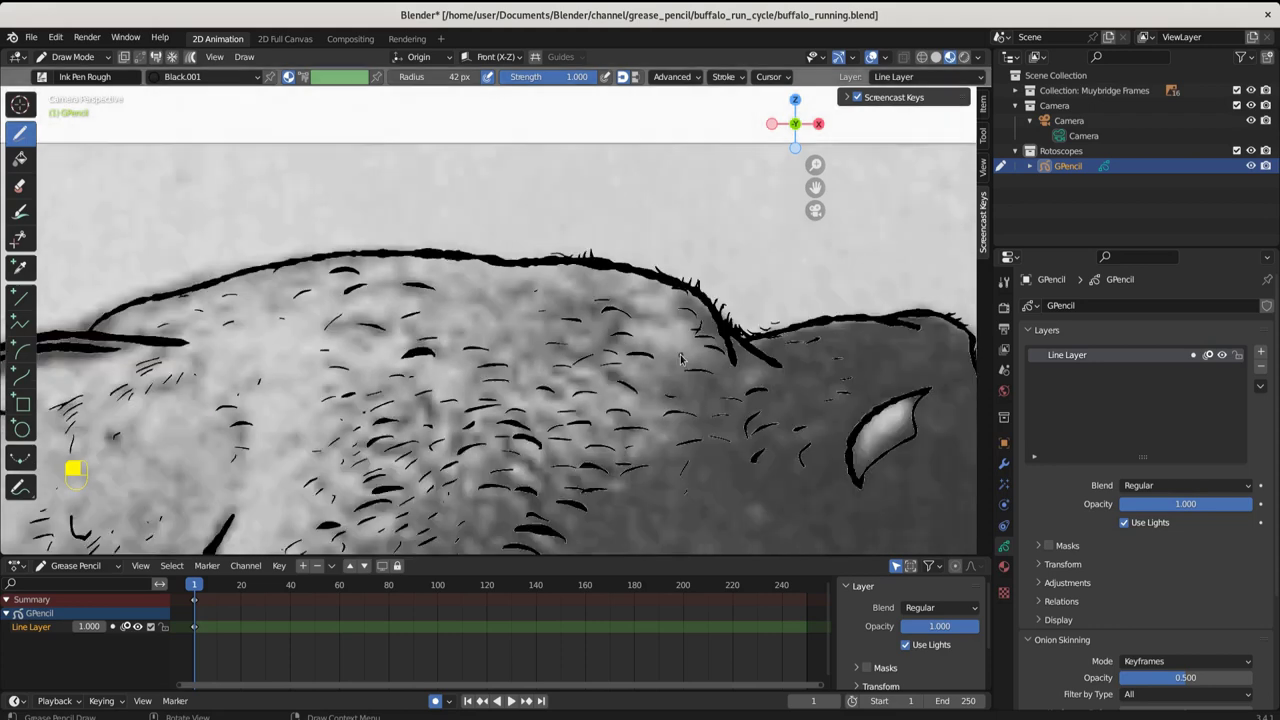
pyautogui.keyDown('shift'); pyautogui.moveTo(386, 388); pyautogui.dragTo(560, 470, button='middle'); pyautogui.keyUp('shift')
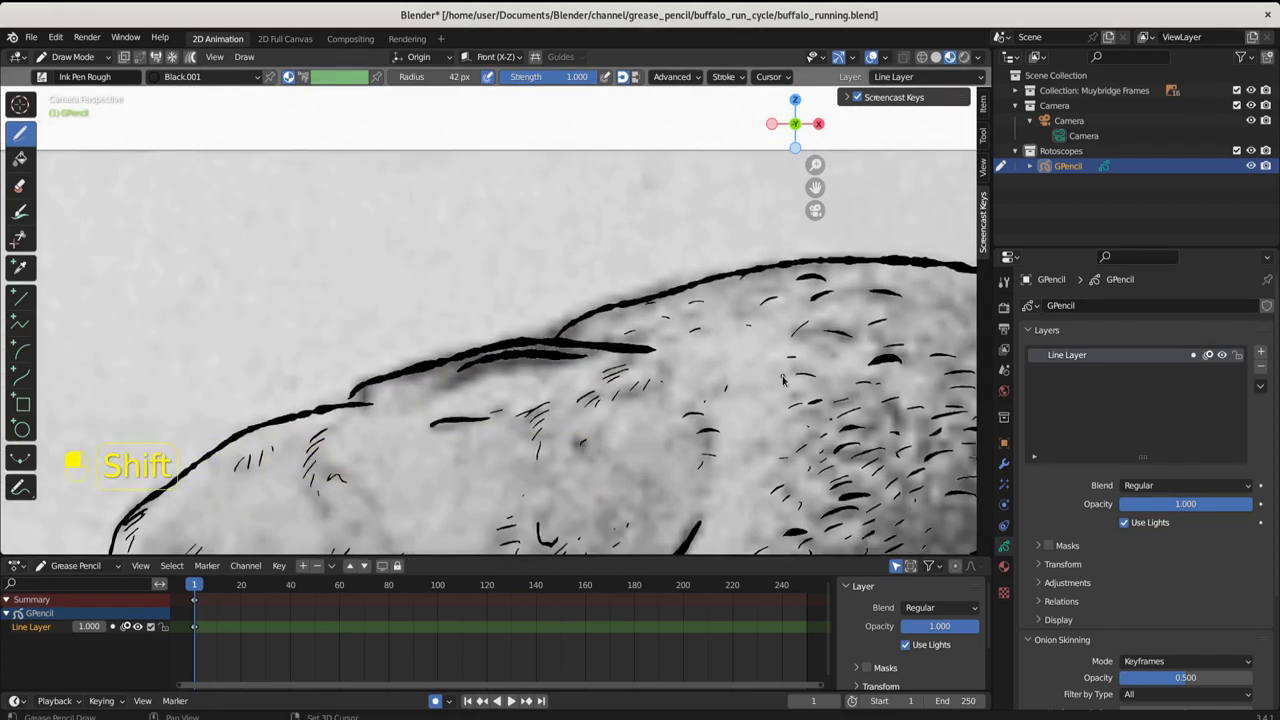
pyautogui.scroll(4, 818, 411)
pyautogui.keyDown('shift'); pyautogui.moveTo(818, 411); pyautogui.dragTo(655, 348, button='middle'); pyautogui.keyUp('shift')
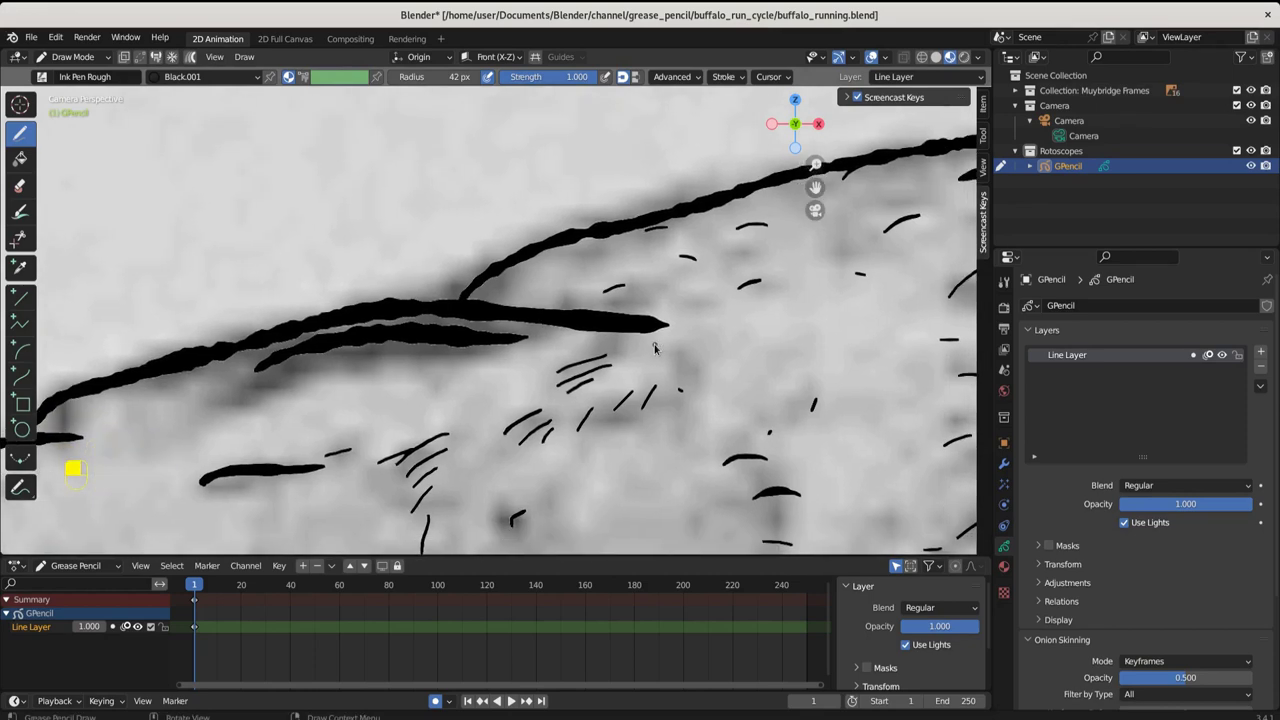
# Add spiky fur strokes further along the buffalo's back and hump.
pyautogui.moveTo(460, 305)
pyautogui.mouseDown()
pyautogui.moveTo(446, 258)
pyautogui.moveTo(430, 302)
pyautogui.moveTo(420, 288)
pyautogui.mouseUp()
pyautogui.moveTo(402, 302); pyautogui.dragTo(394, 288)
pyautogui.moveTo(472, 284)
pyautogui.mouseDown()
pyautogui.moveTo(468, 272)
pyautogui.moveTo(536, 246)
pyautogui.mouseUp()
pyautogui.moveTo(578, 238)
pyautogui.mouseDown()
pyautogui.moveTo(590, 220)
pyautogui.moveTo(618, 232)
pyautogui.moveTo(640, 208)
pyautogui.mouseUp()
pyautogui.moveTo(672, 214)
pyautogui.mouseDown()
pyautogui.moveTo(664, 198)
pyautogui.moveTo(690, 194)
pyautogui.mouseUp()
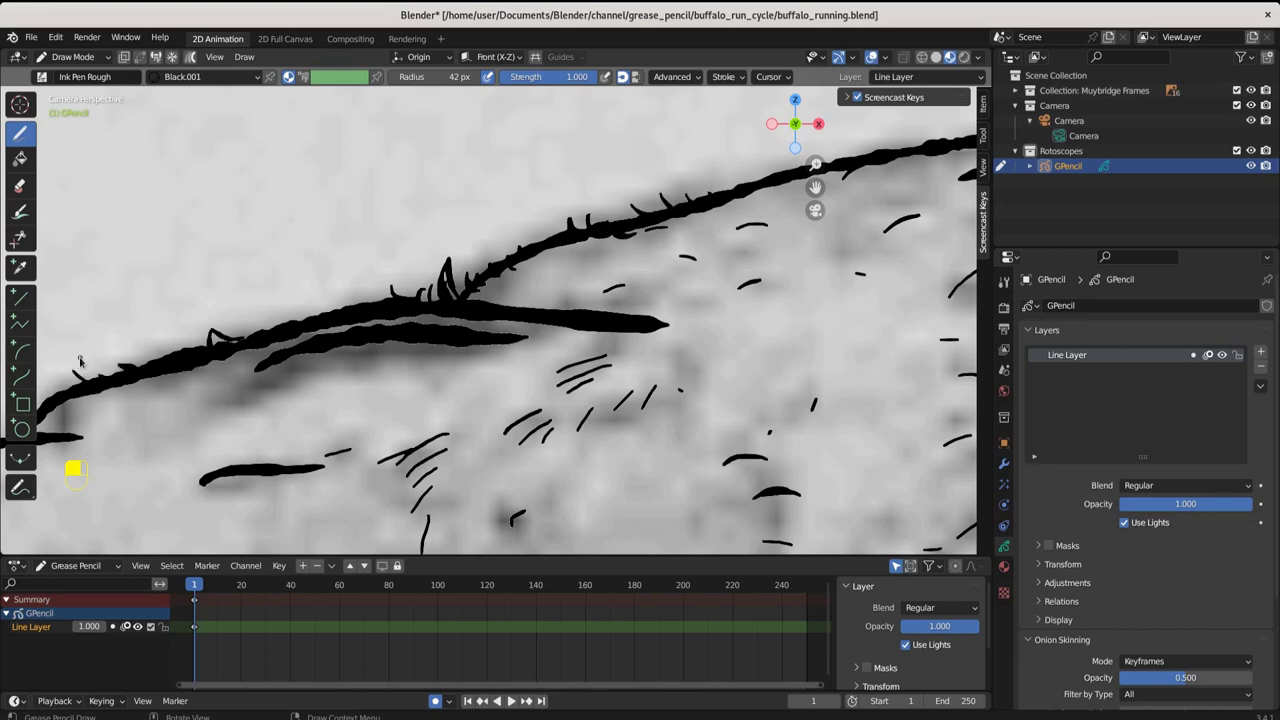
pyautogui.scroll(-3, 130, 379)
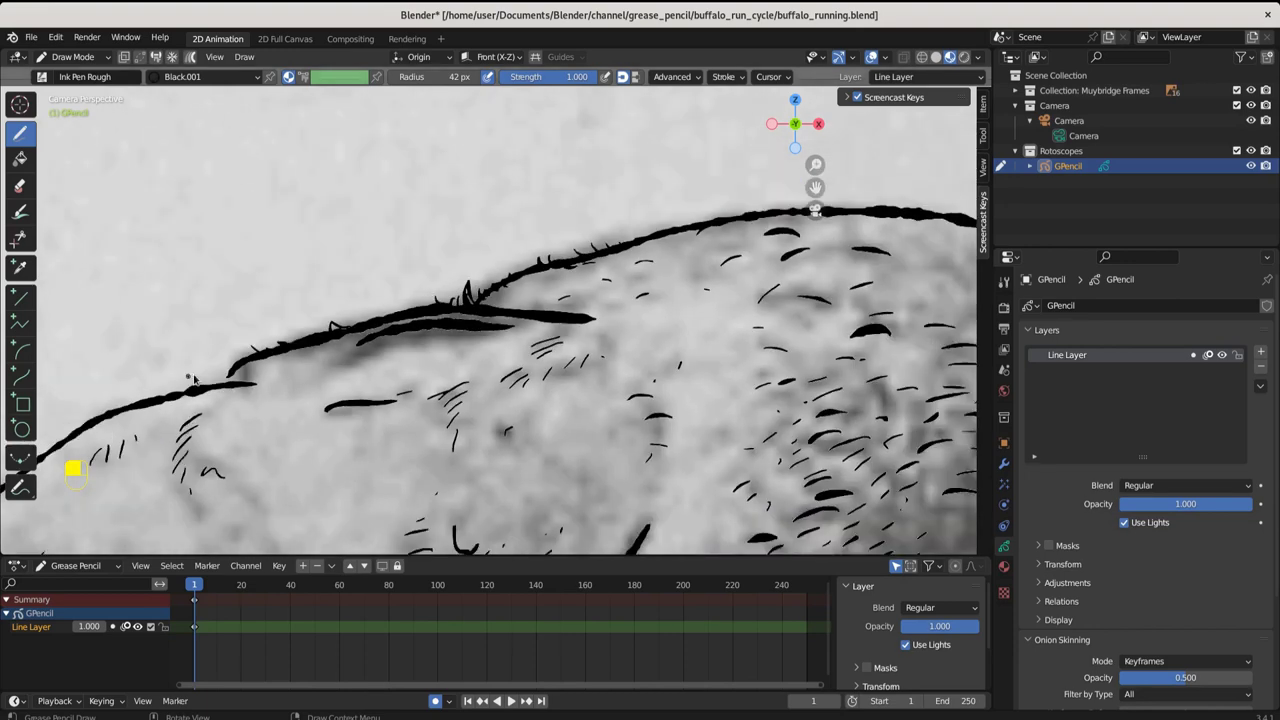
pyautogui.moveTo(222, 382)
pyautogui.mouseDown()
pyautogui.moveTo(216, 366)
pyautogui.moveTo(148, 392)
pyautogui.mouseUp()
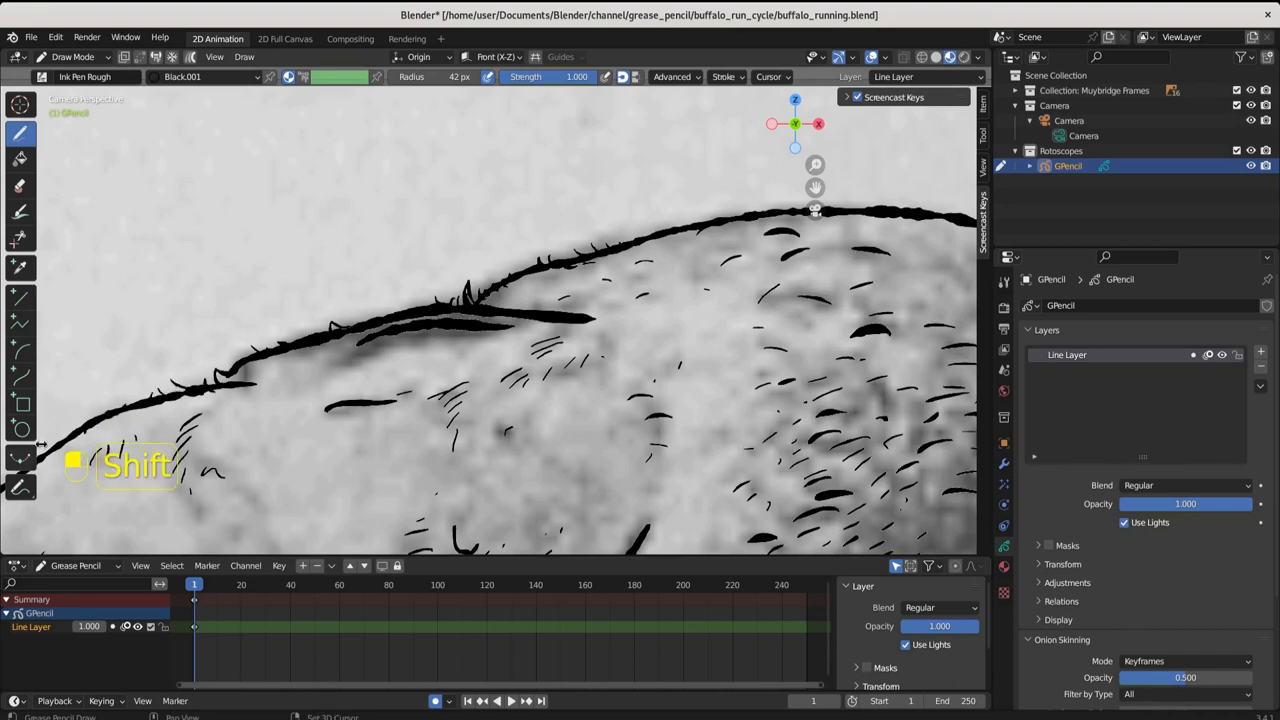
pyautogui.keyDown('shift'); pyautogui.moveTo(105, 418); pyautogui.dragTo(585, 227, button='middle'); pyautogui.keyUp('shift')
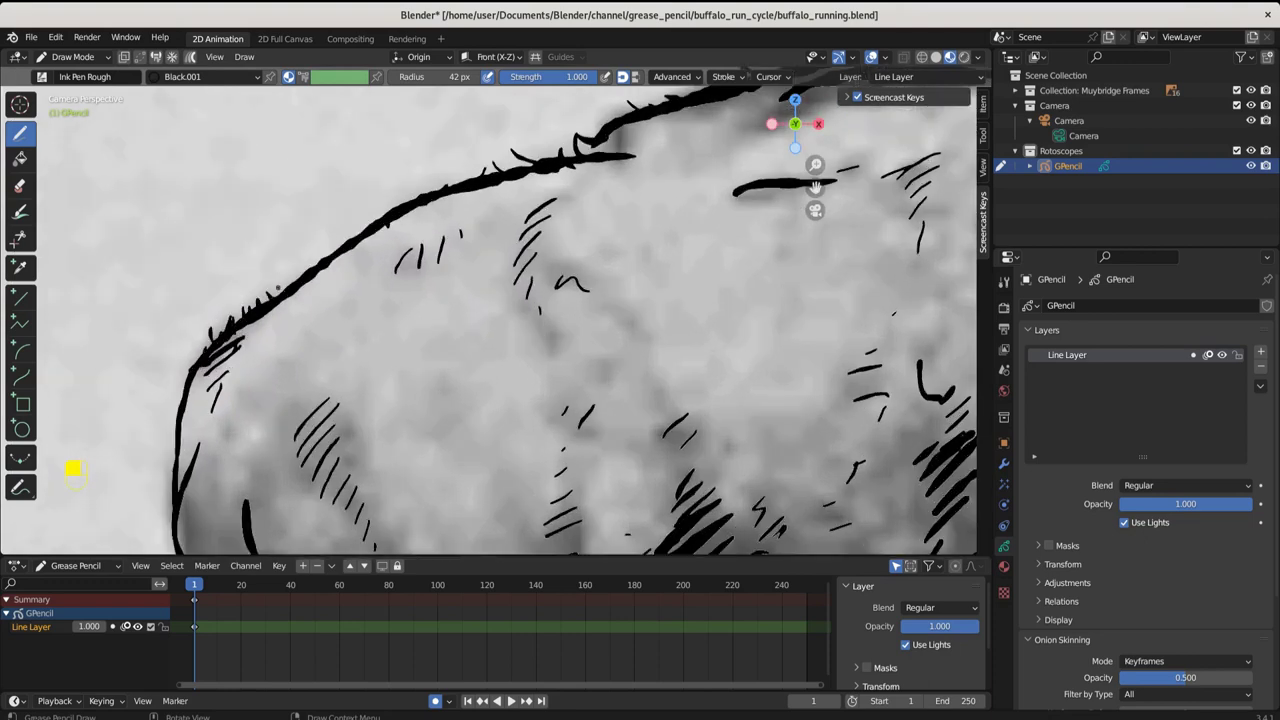
pyautogui.moveTo(366, 254)
pyautogui.keyDown('ctrl'); pyautogui.mouseDown(button='middle')
pyautogui.moveTo(220, 484)
pyautogui.moveTo(210, 530)
pyautogui.mouseUp(button='middle'); pyautogui.keyUp('ctrl')
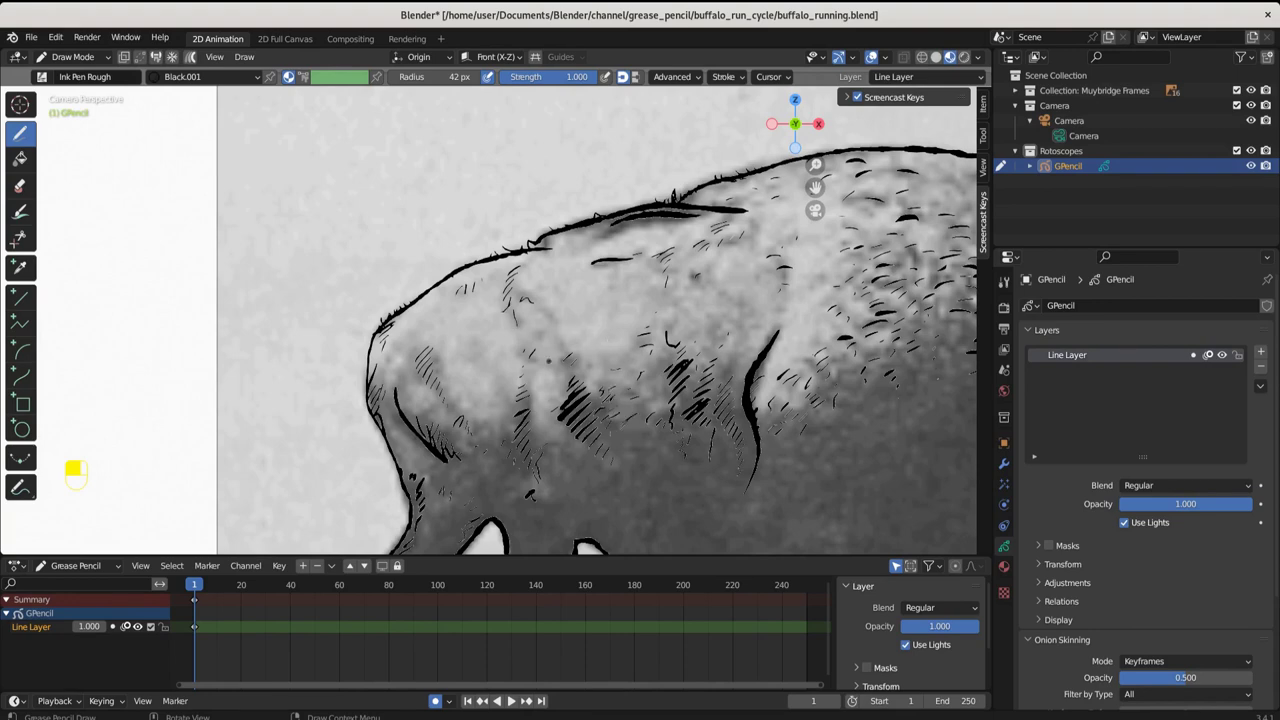
# Zoom out to the camera frame, close the sidebar, and save buffalo_running.
pyautogui.scroll(-3, 500, 320)
pyautogui.scroll(-3, 500, 320)
pyautogui.scroll(-1, 500, 320)
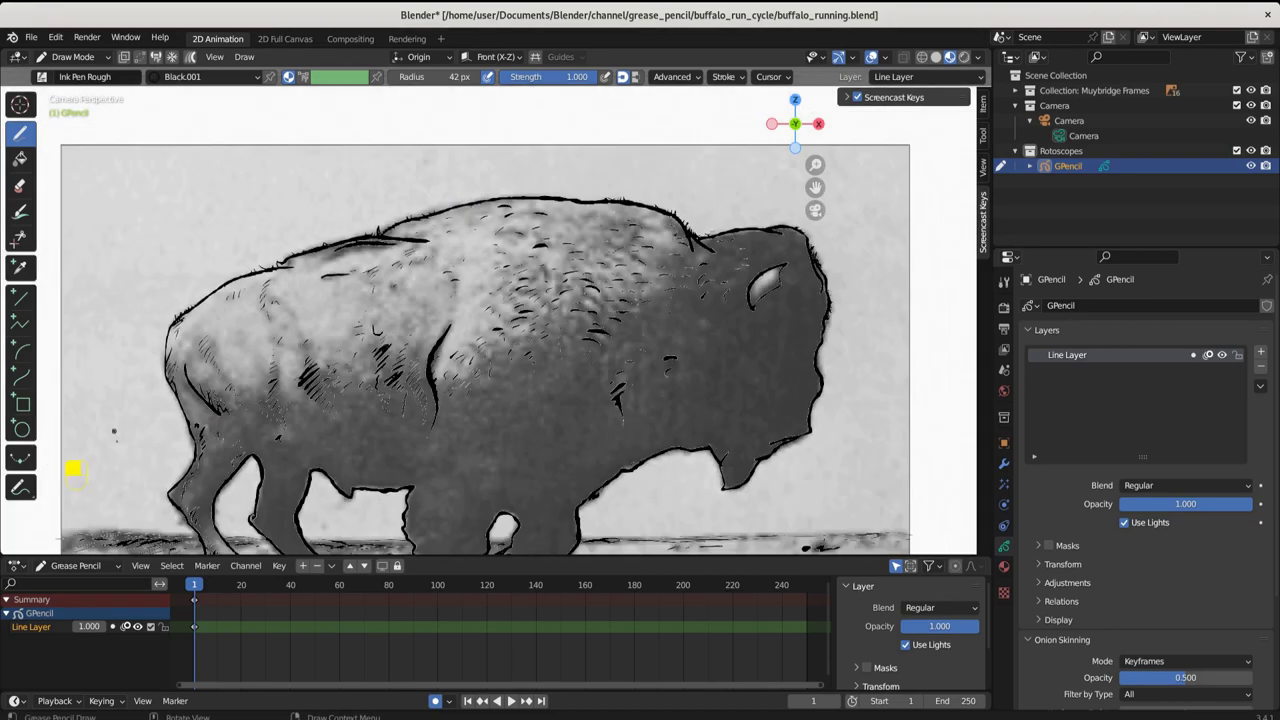
pyautogui.scroll(4, 116, 440)
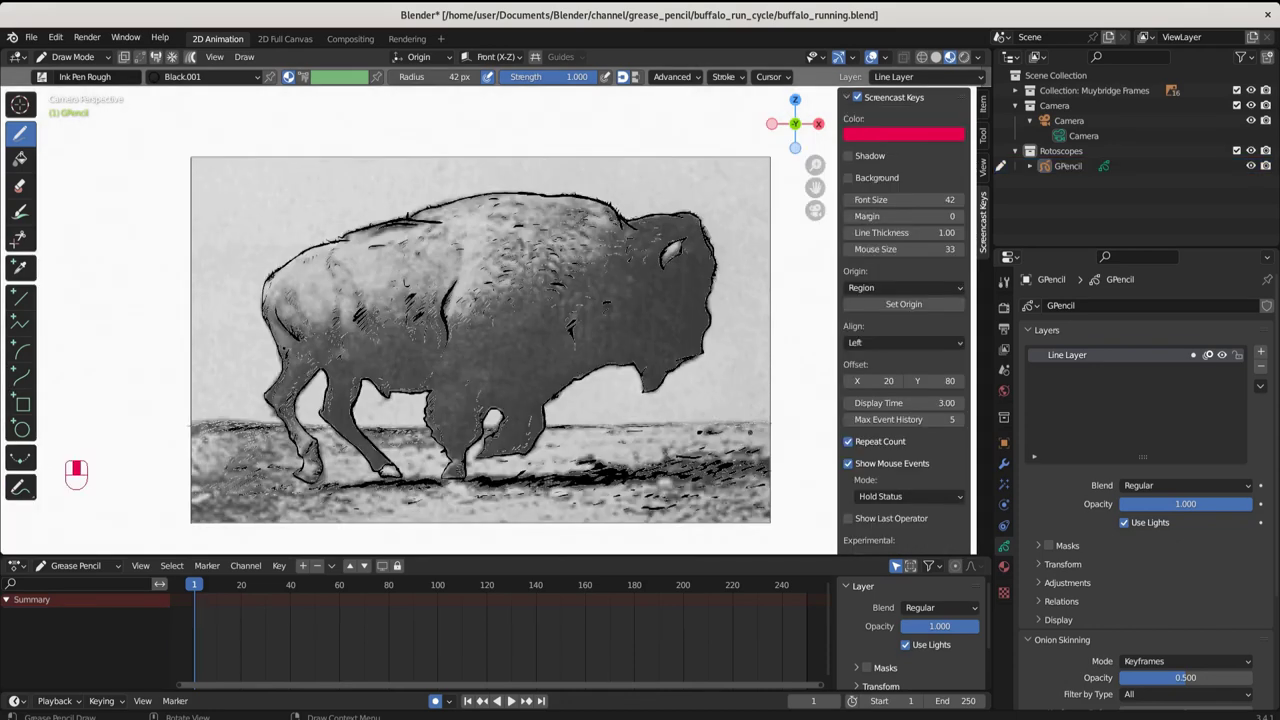
pyautogui.press('n')
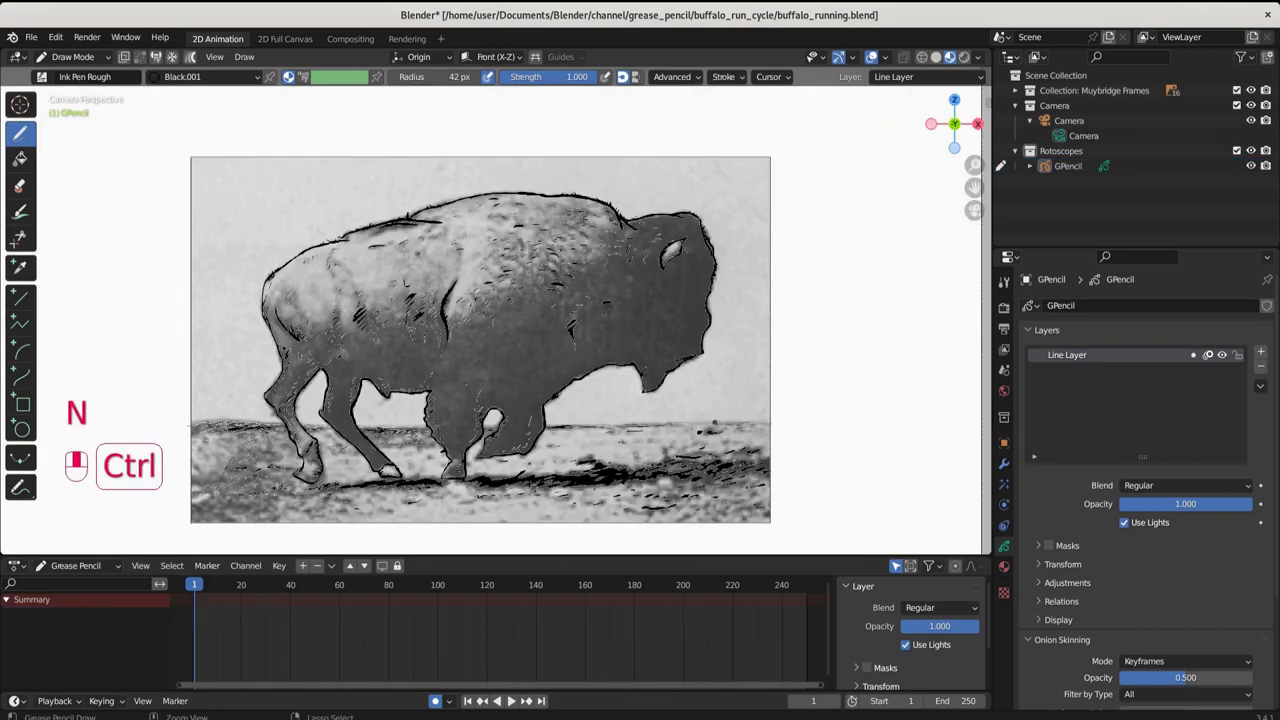
pyautogui.hotkey('ctrl', 's')
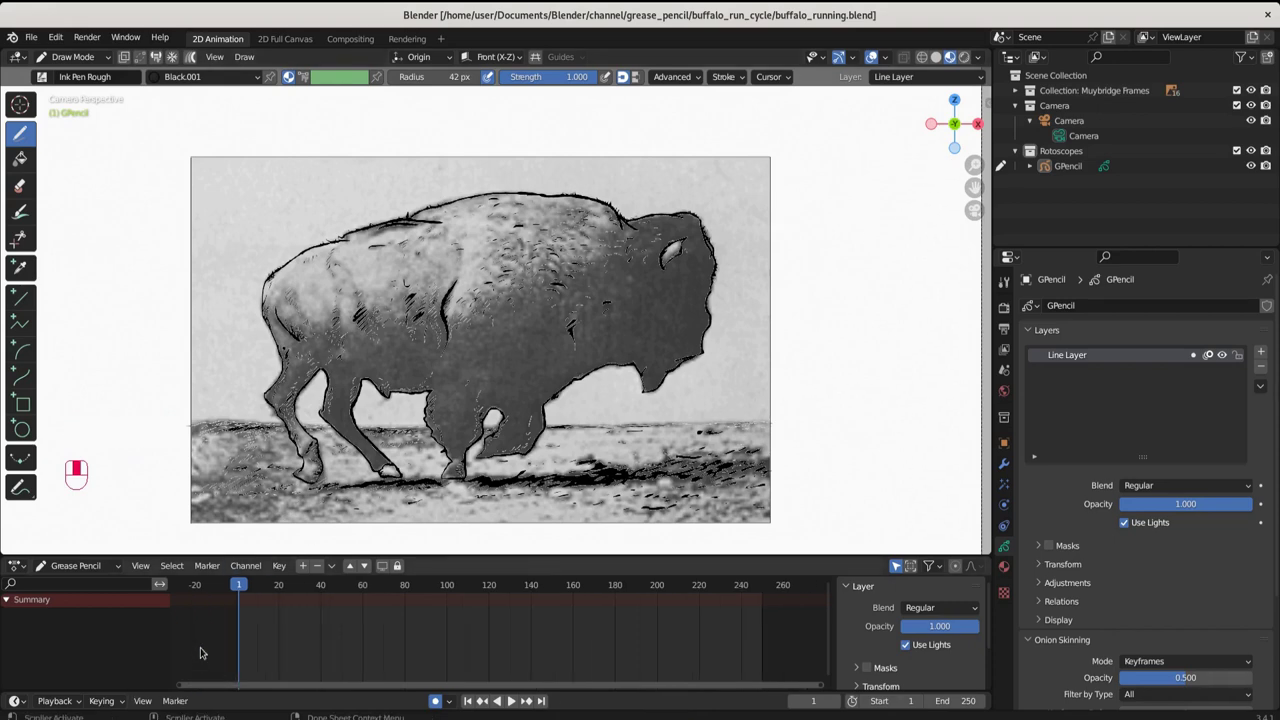
# Select GPencil, enlarge and zoom the Dope Sheet on its Line Layer keyframes, then deselect them.
pyautogui.scroll(2, 200, 648)
pyautogui.click(1066, 166)
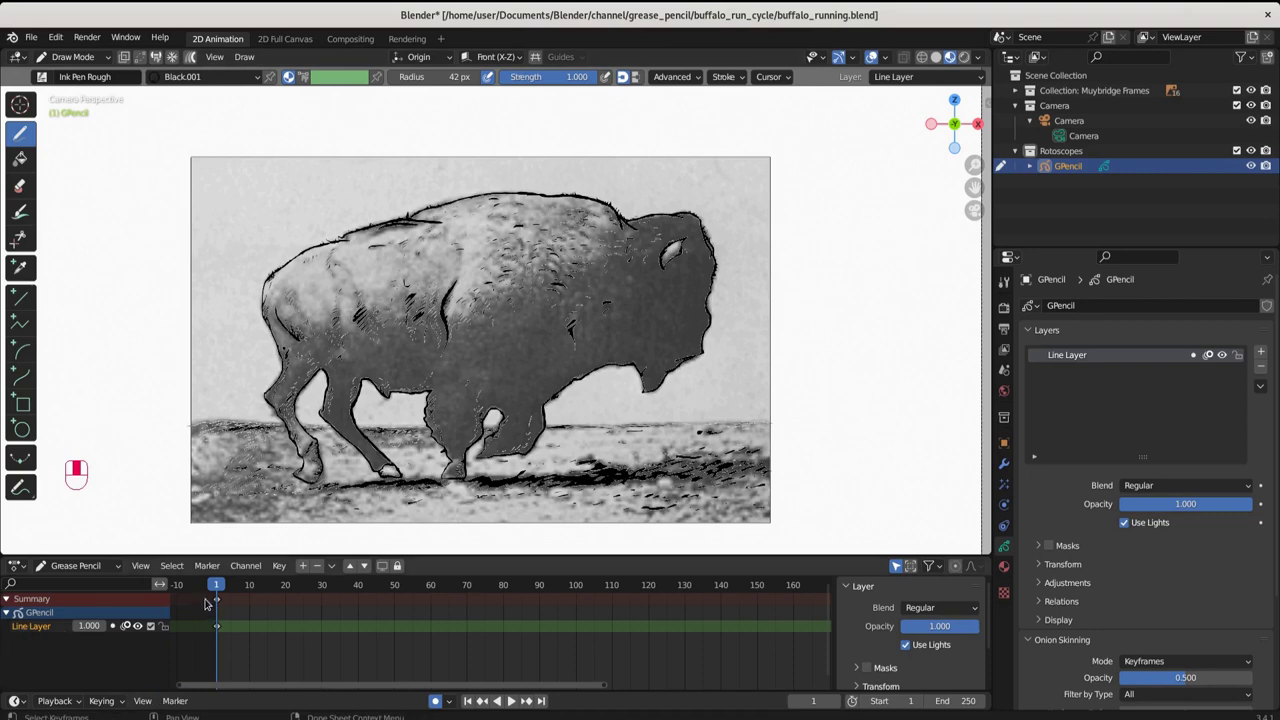
pyautogui.scroll(2, 229, 633)
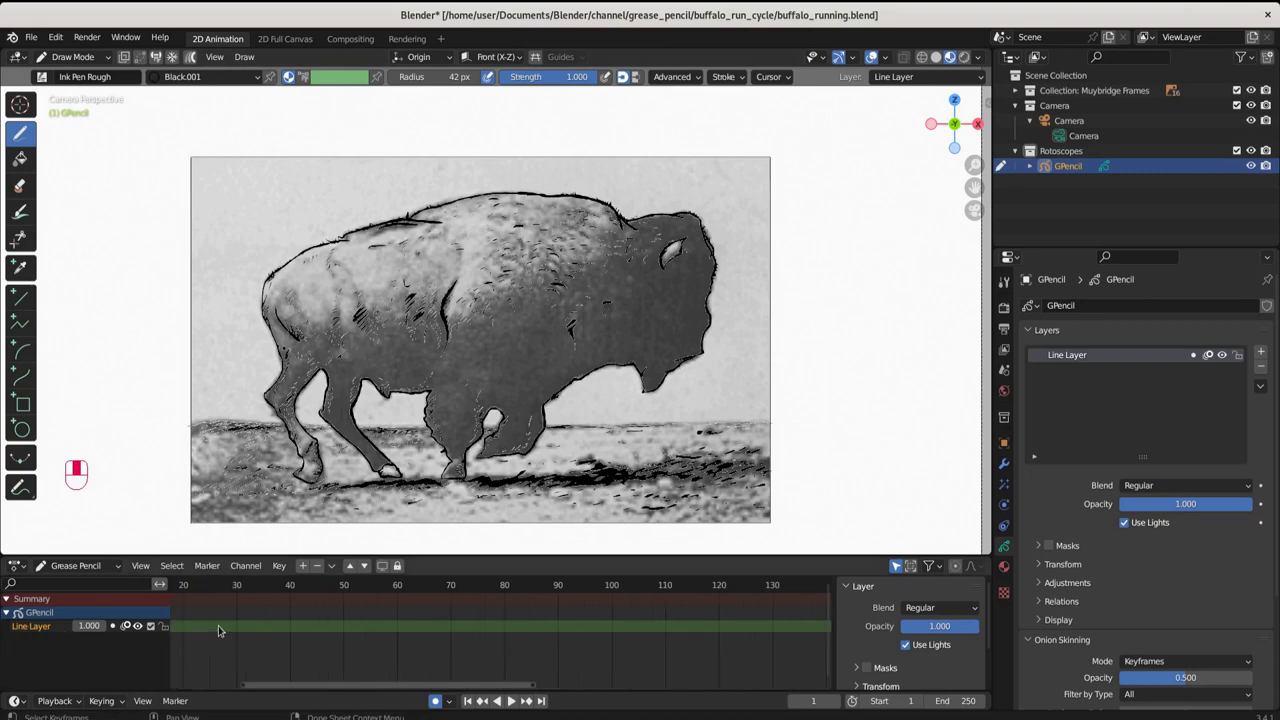
pyautogui.keyDown('shift'); pyautogui.hscroll(-2, 218, 625); pyautogui.keyUp('shift')
pyautogui.keyDown('shift'); pyautogui.hscroll(-4, 218, 625); pyautogui.keyUp('shift')
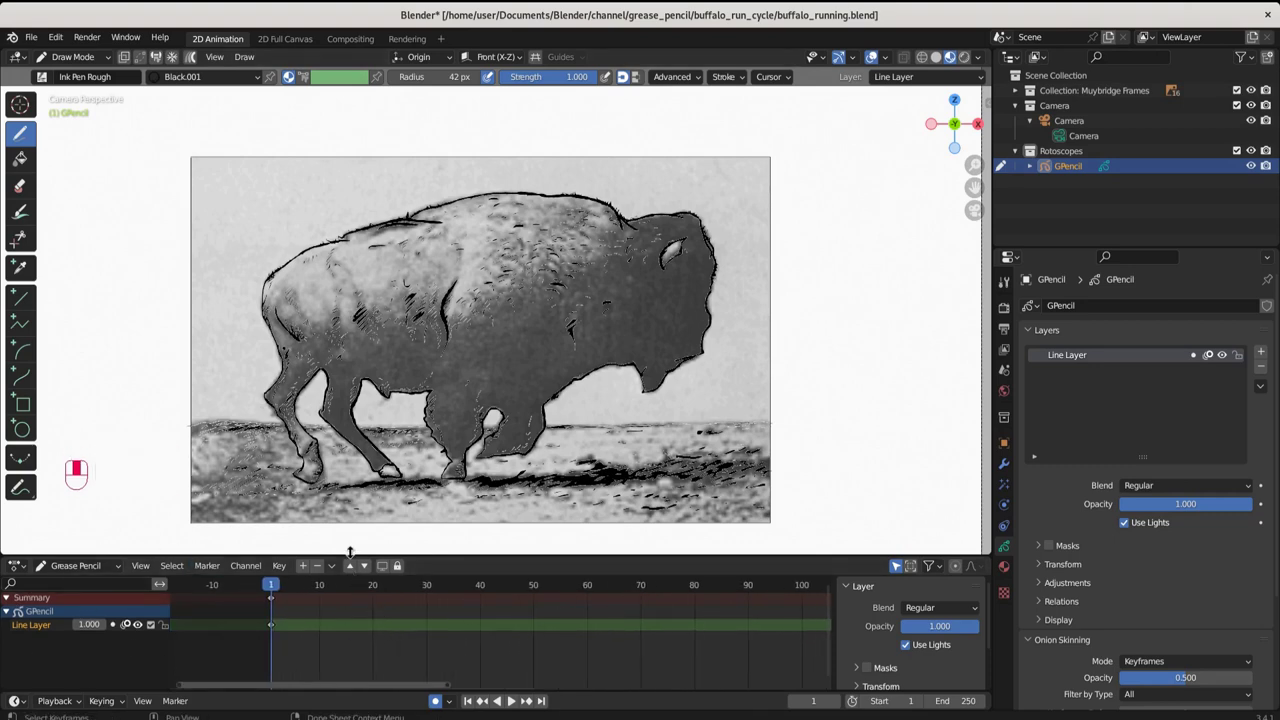
pyautogui.moveTo(350, 553); pyautogui.dragTo(355, 525)
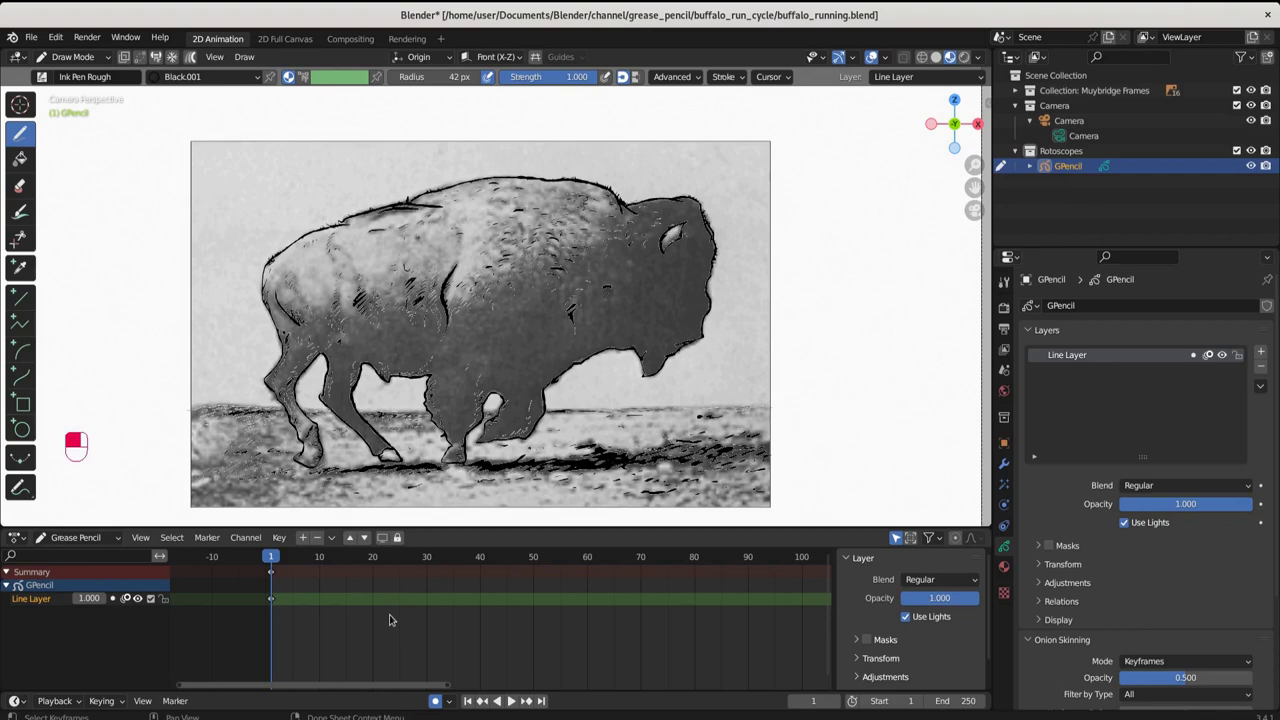
pyautogui.scroll(3, 258, 584)
pyautogui.click(260, 574)
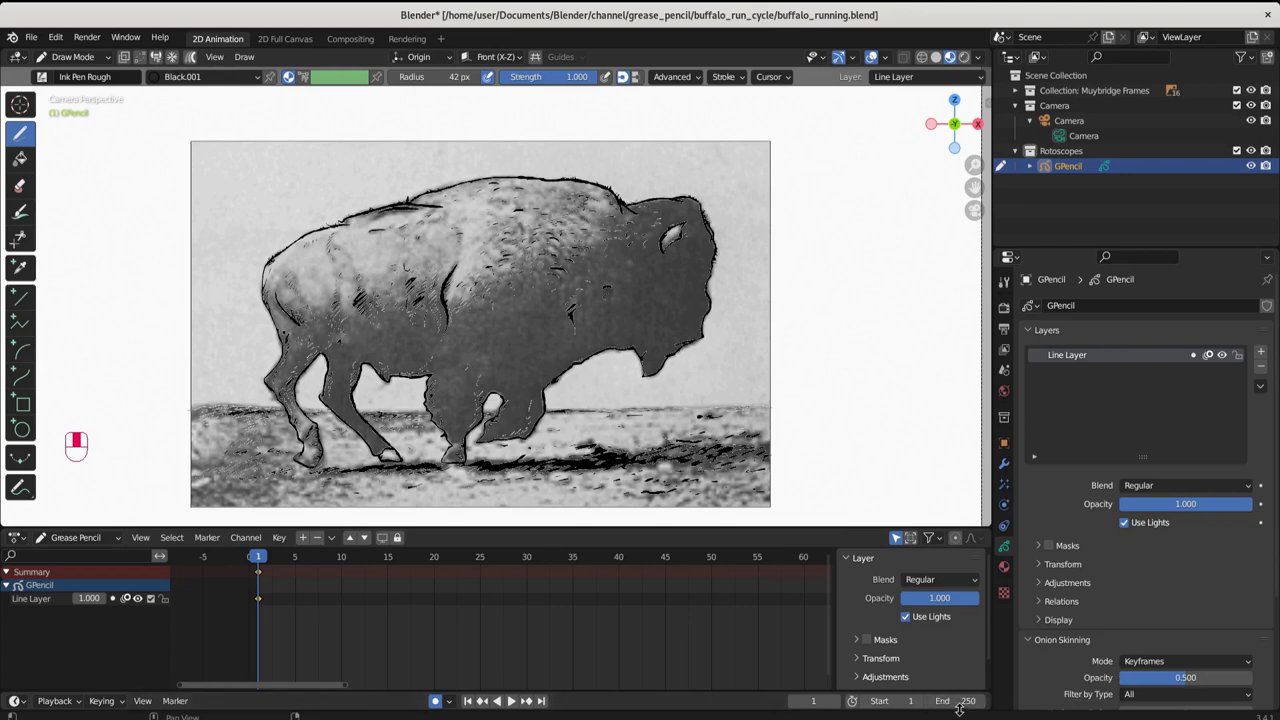
# Set the animation End frame to 240, then briefly play and stop playback.
pyautogui.moveTo(956, 707); pyautogui.dragTo(940, 707)
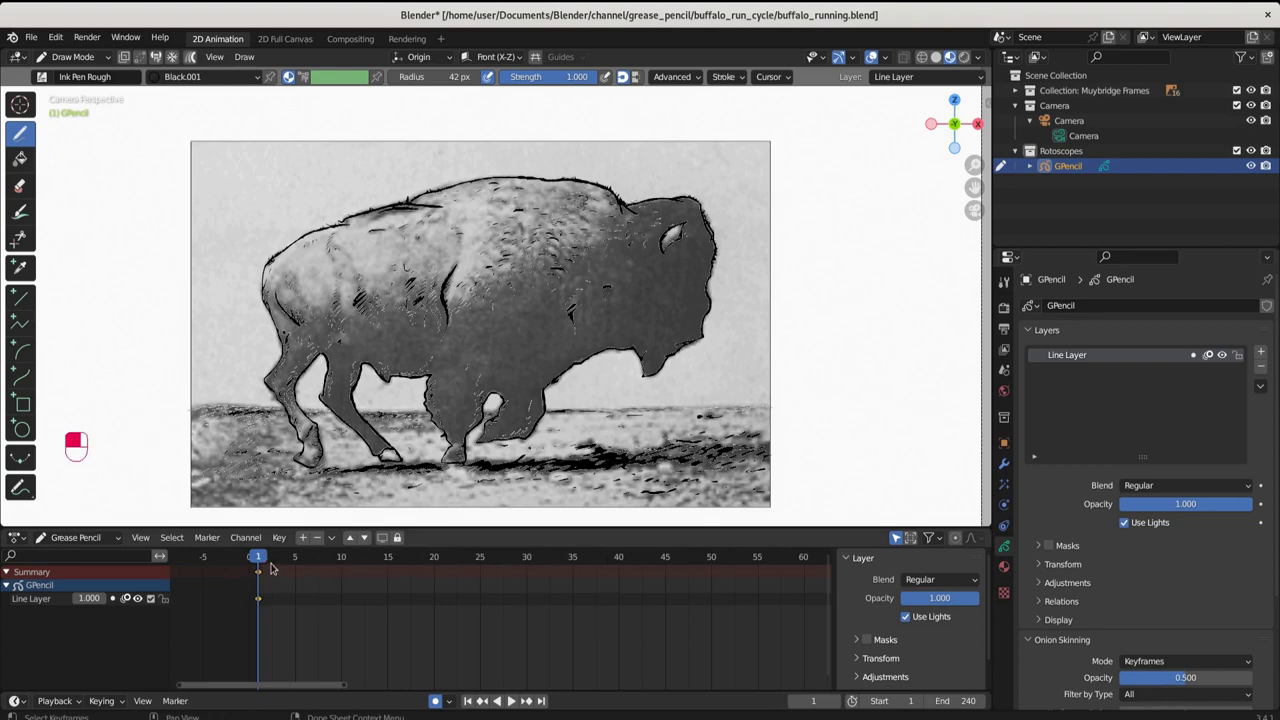
pyautogui.press('space')
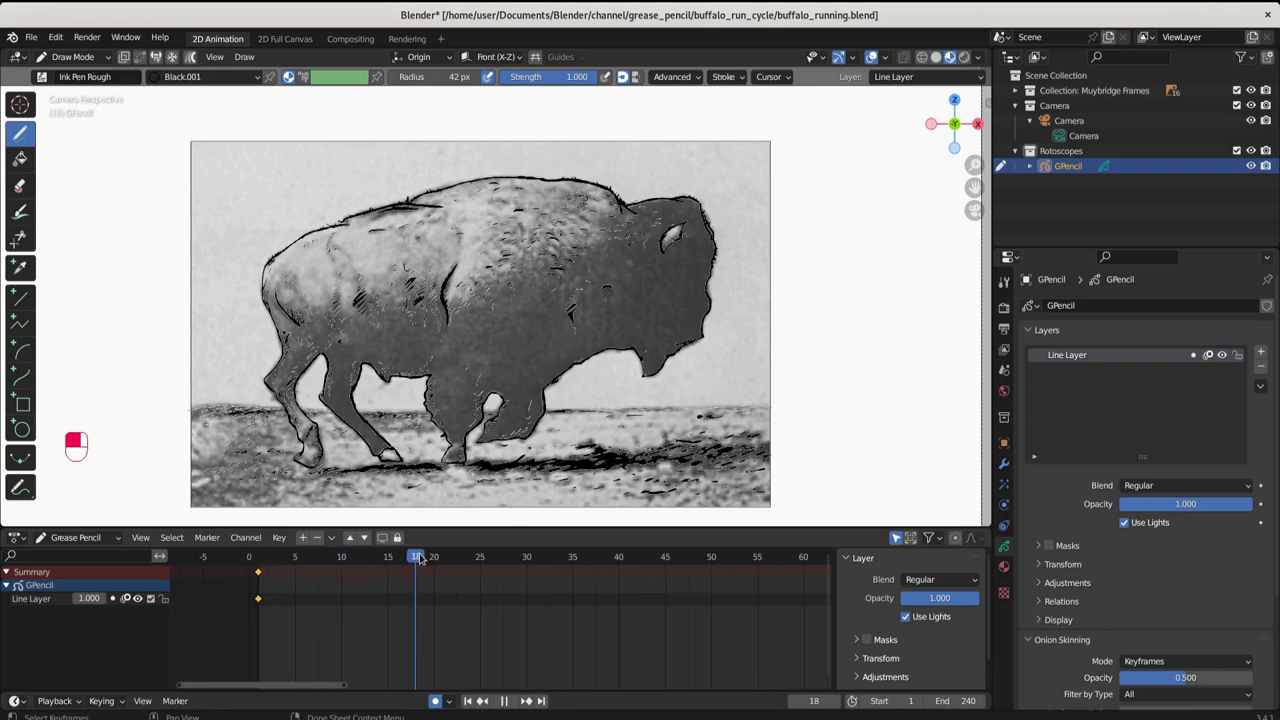
pyautogui.press('space')
# Jump back to frame 1, restart playback, then scrub the playhead over to frame 3.
pyautogui.click(260, 558)
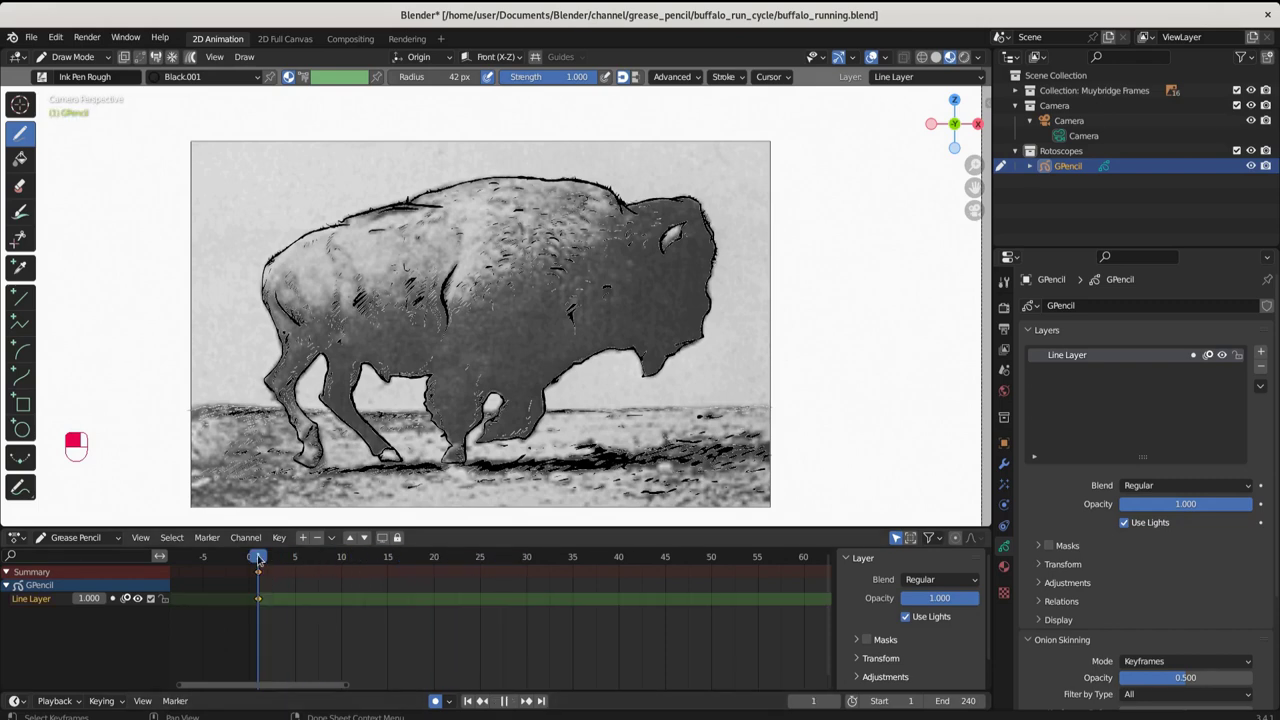
pyautogui.press('space')
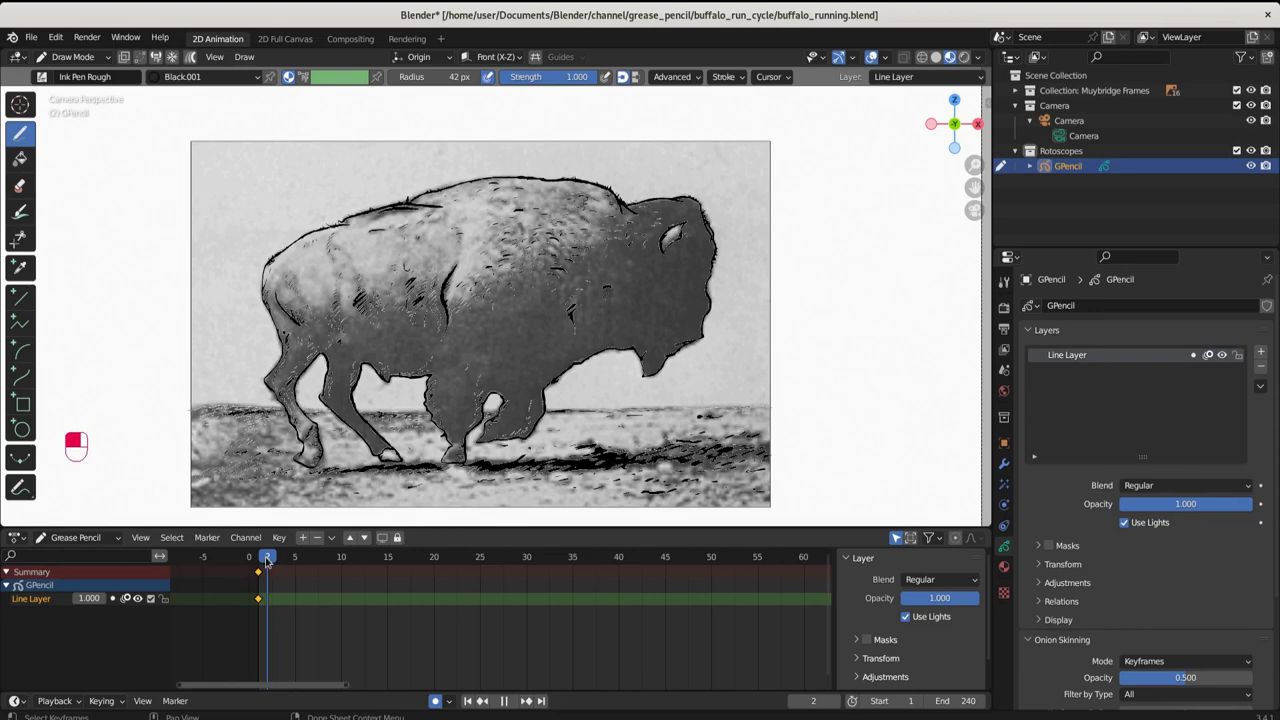
pyautogui.moveTo(266, 560)
pyautogui.mouseDown()
pyautogui.moveTo(332, 562)
pyautogui.moveTo(256, 560)
pyautogui.mouseUp()
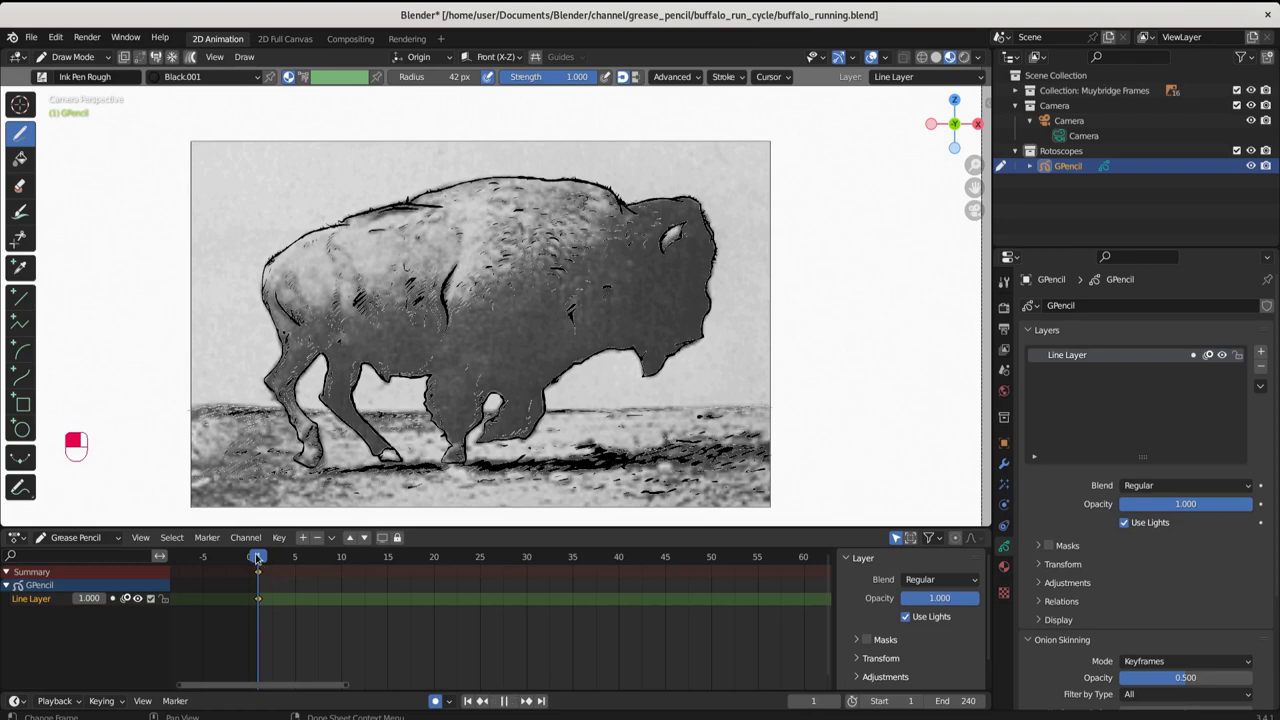
pyautogui.moveTo(256, 560); pyautogui.dragTo(277, 560)
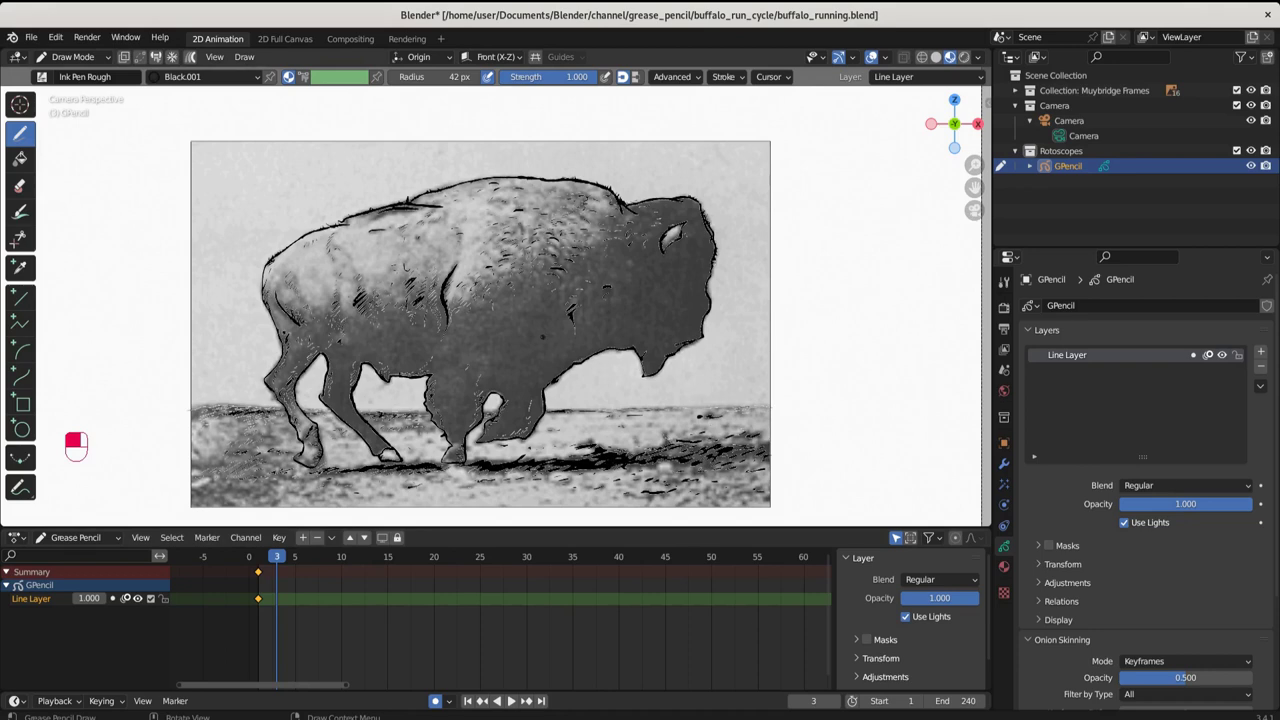
# Sketch loops over the belly, shoulder and front legs on frame 3, comparing against frame 2.
pyautogui.moveTo(532, 318); pyautogui.dragTo(530, 353)
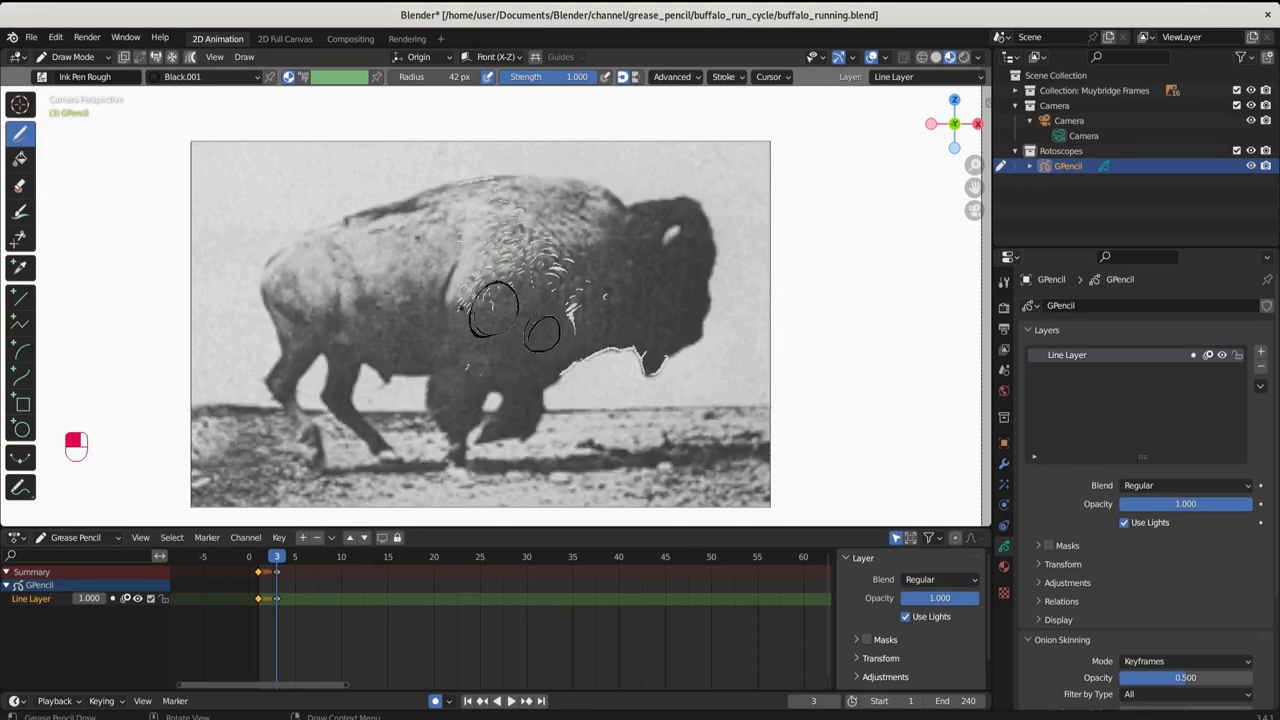
pyautogui.moveTo(420, 268); pyautogui.dragTo(418, 270)
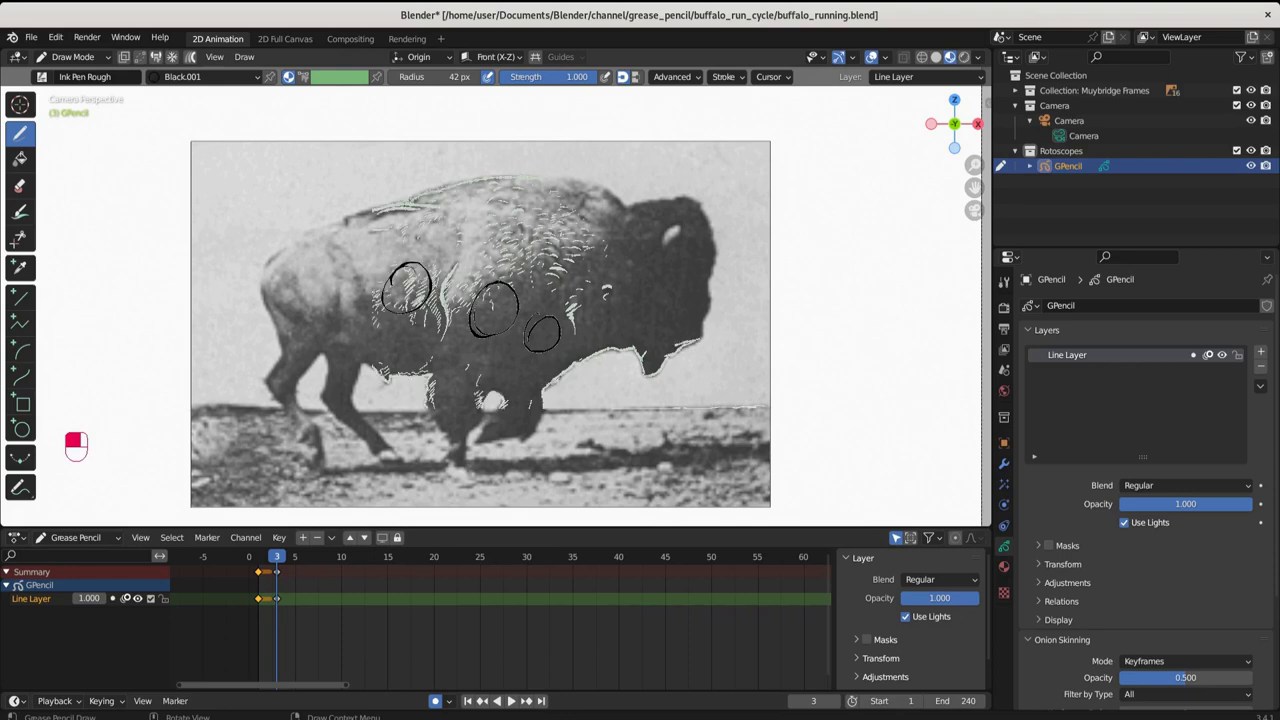
pyautogui.moveTo(380, 322); pyautogui.dragTo(350, 352)
pyautogui.moveTo(510, 395); pyautogui.dragTo(470, 440)
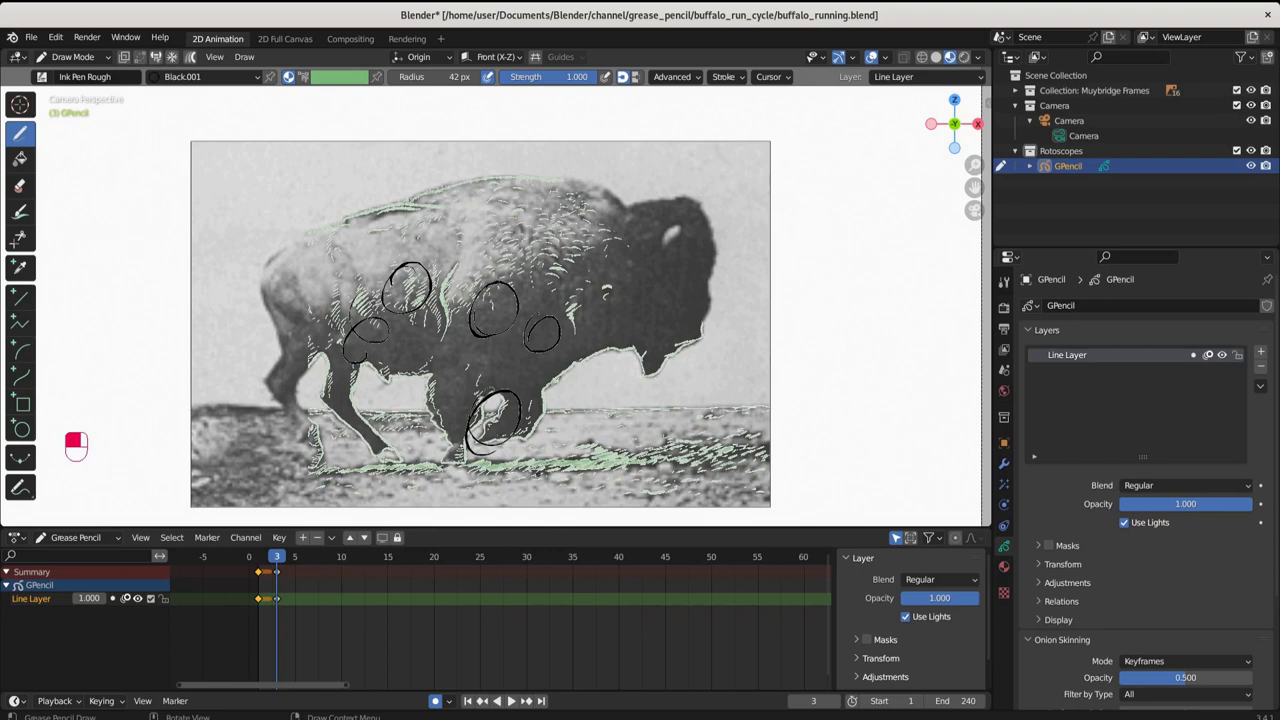
pyautogui.press('Left')
pyautogui.press('Right')
pyautogui.scroll(1, 262, 578)
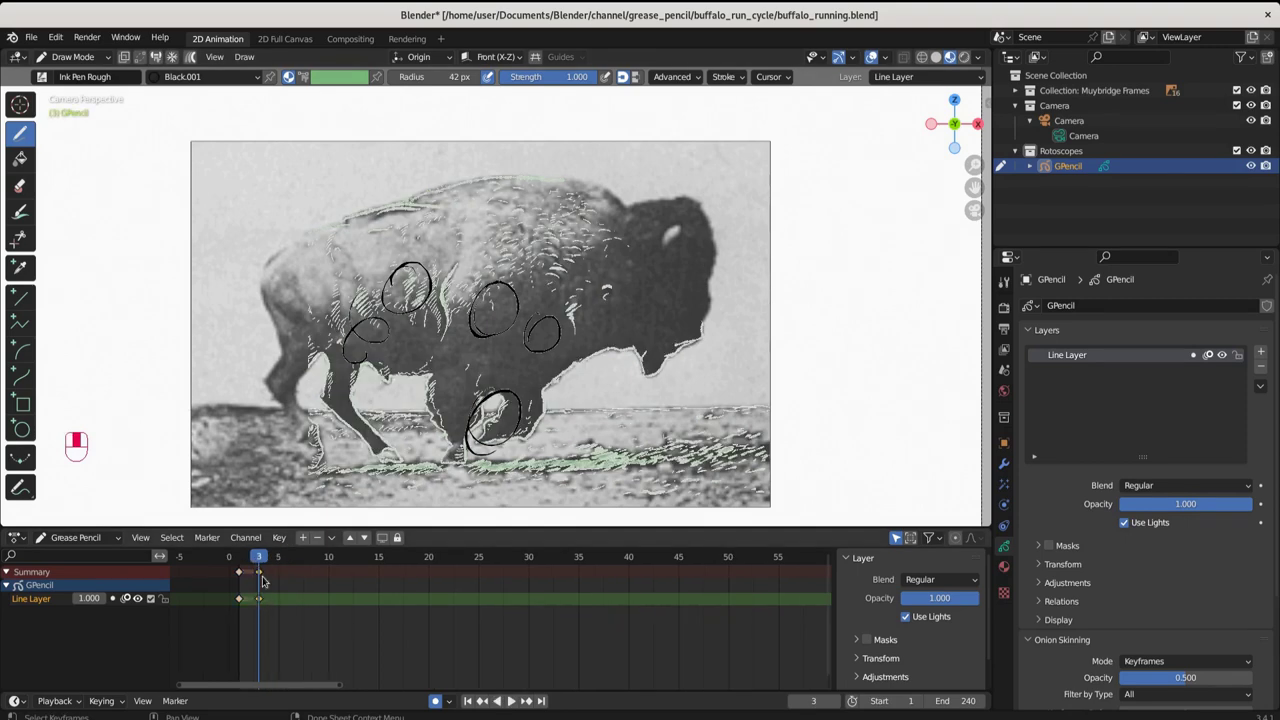
pyautogui.press('Left')
pyautogui.press('Right')
# Circle the buffalo's neck, upper back, mid-back, hindquarter and rear leg on frame 3.
pyautogui.moveTo(660, 252); pyautogui.dragTo(655, 255)
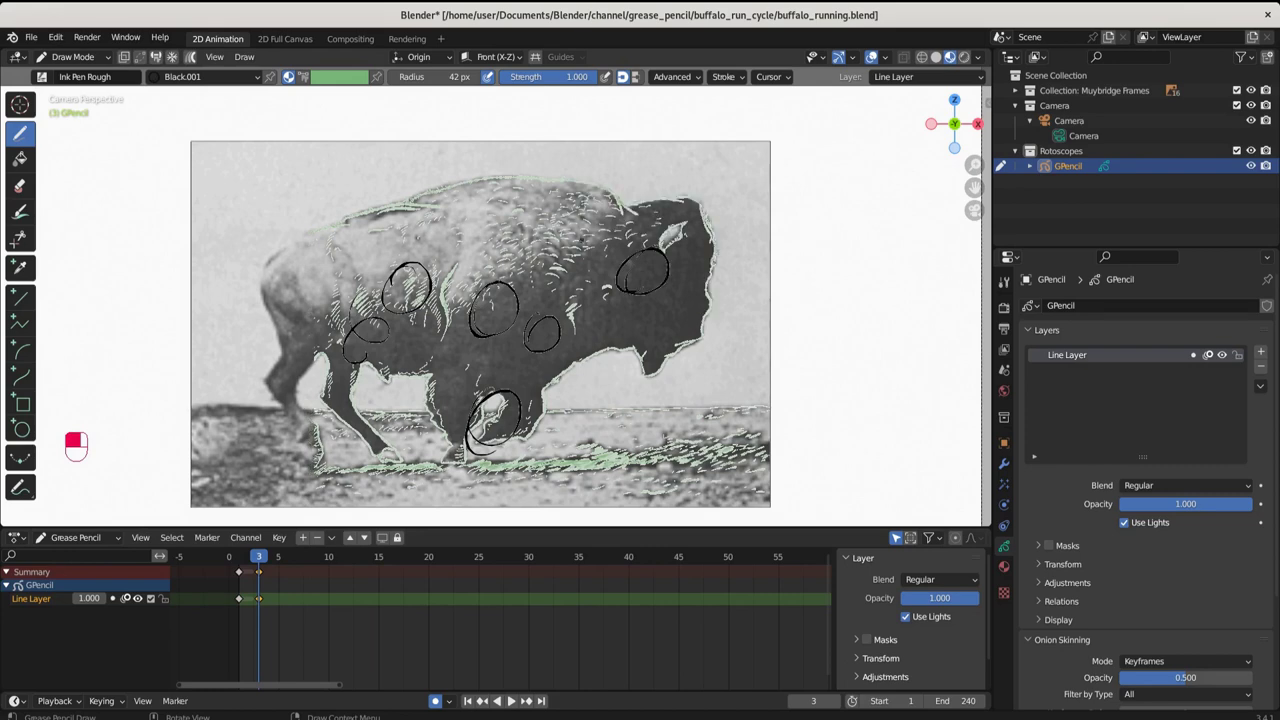
pyautogui.moveTo(550, 218); pyautogui.dragTo(530, 218)
pyautogui.moveTo(440, 240); pyautogui.dragTo(420, 236)
pyautogui.moveTo(338, 262); pyautogui.dragTo(320, 260)
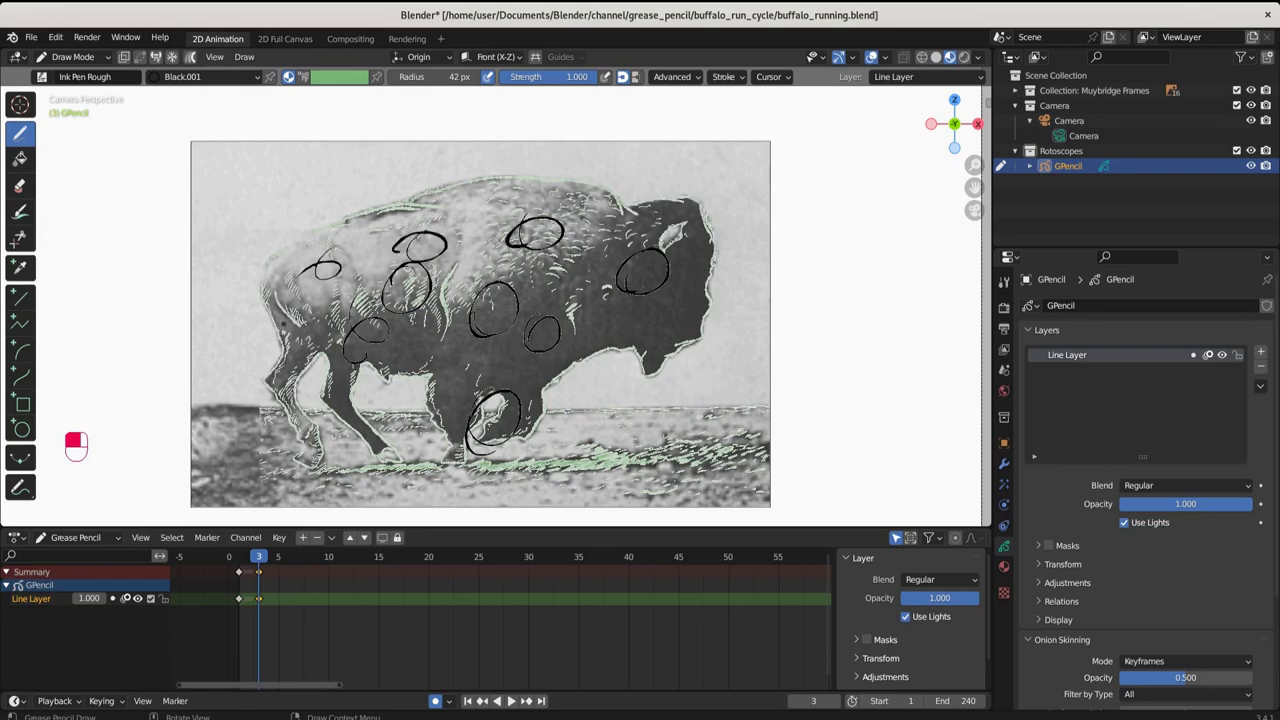
pyautogui.moveTo(262, 360); pyautogui.dragTo(292, 365)
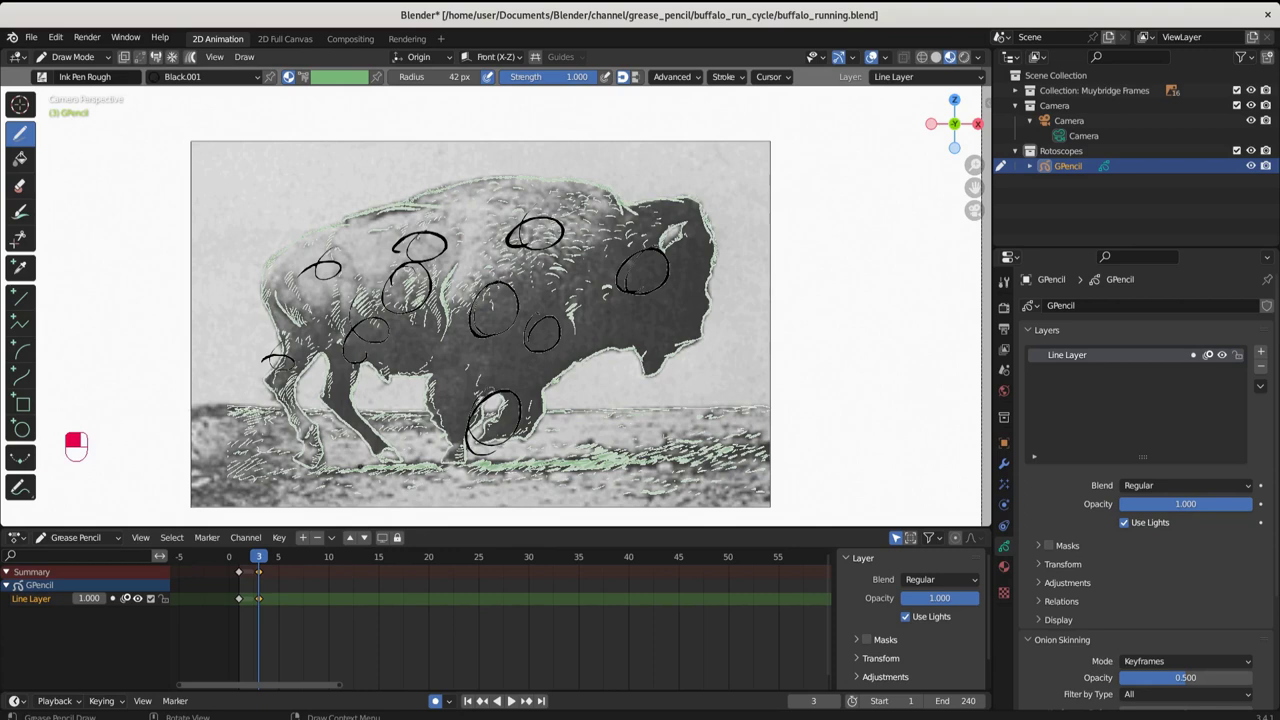
# Play the animation from frame 4 and stop it at frame 60.
pyautogui.click(267, 560)
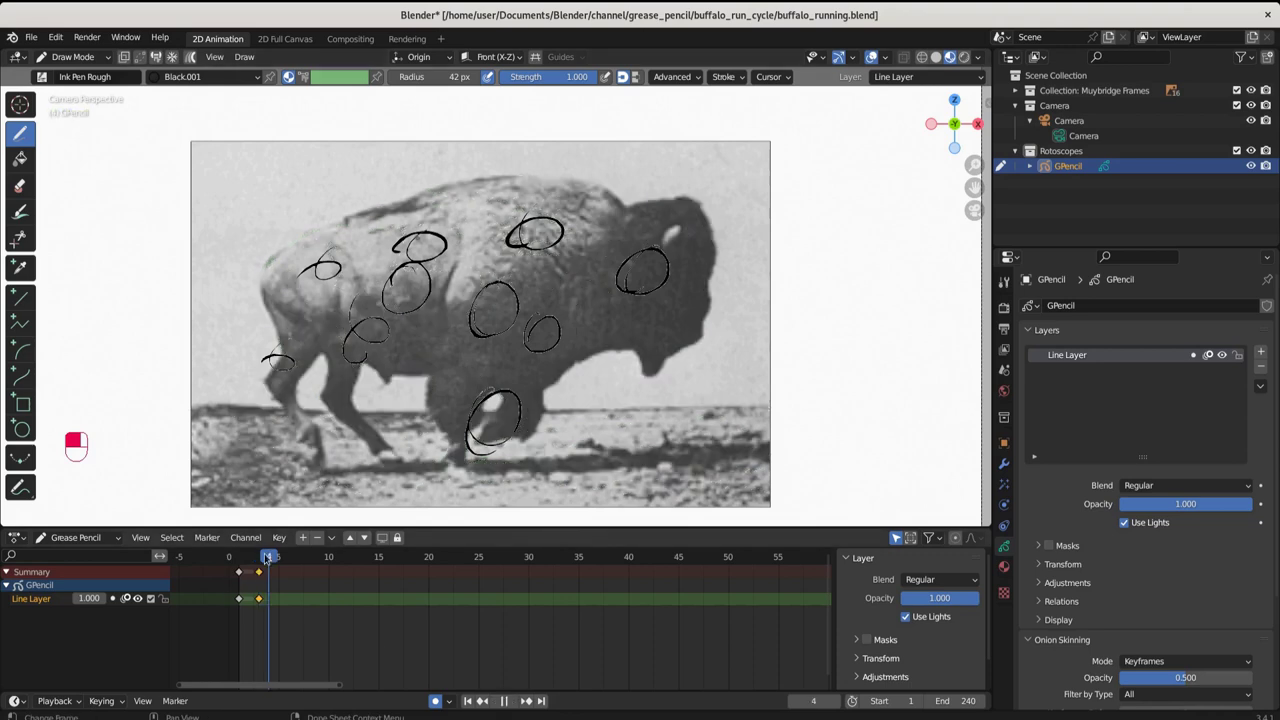
pyautogui.click(511, 701)
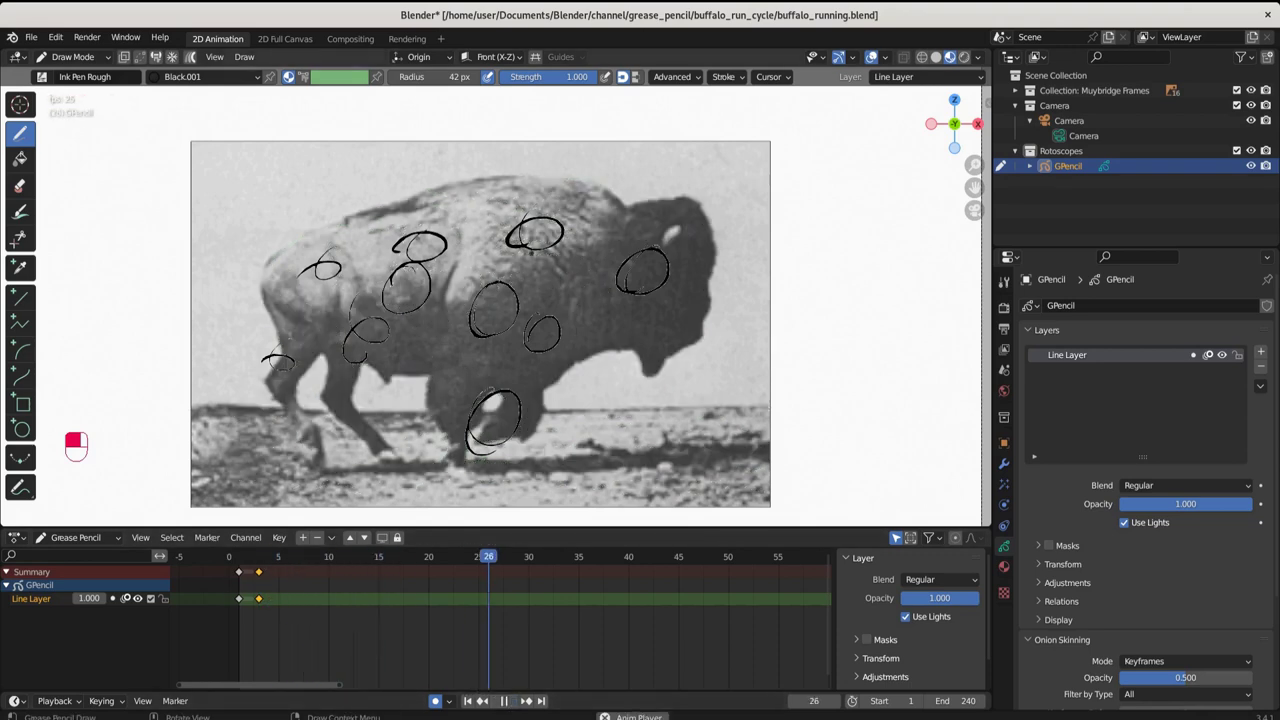
pyautogui.press('space')
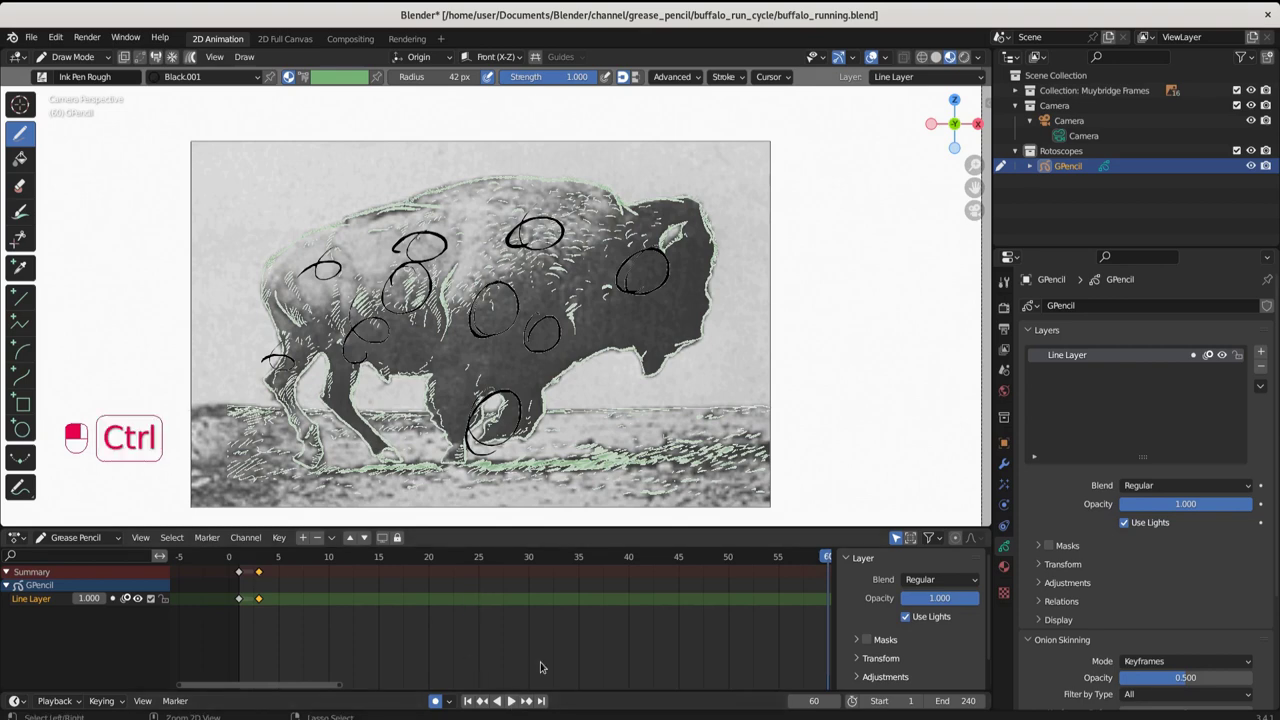
# Undo the practice ellipse strokes, preview from frame 1, and settle the playhead on frame 3.
pyautogui.hotkey('ctrl', 'z')
pyautogui.hotkey('ctrl', 'z')
pyautogui.hotkey('ctrl', 'z')
pyautogui.hotkey('ctrl', 'z')
pyautogui.hotkey('ctrl', 'z')
pyautogui.hotkey('ctrl', 'z')
pyautogui.hotkey('ctrl', 'z')
pyautogui.hotkey('ctrl', 'z')
pyautogui.hotkey('ctrl', 'z')
pyautogui.hotkey('ctrl', 'z')
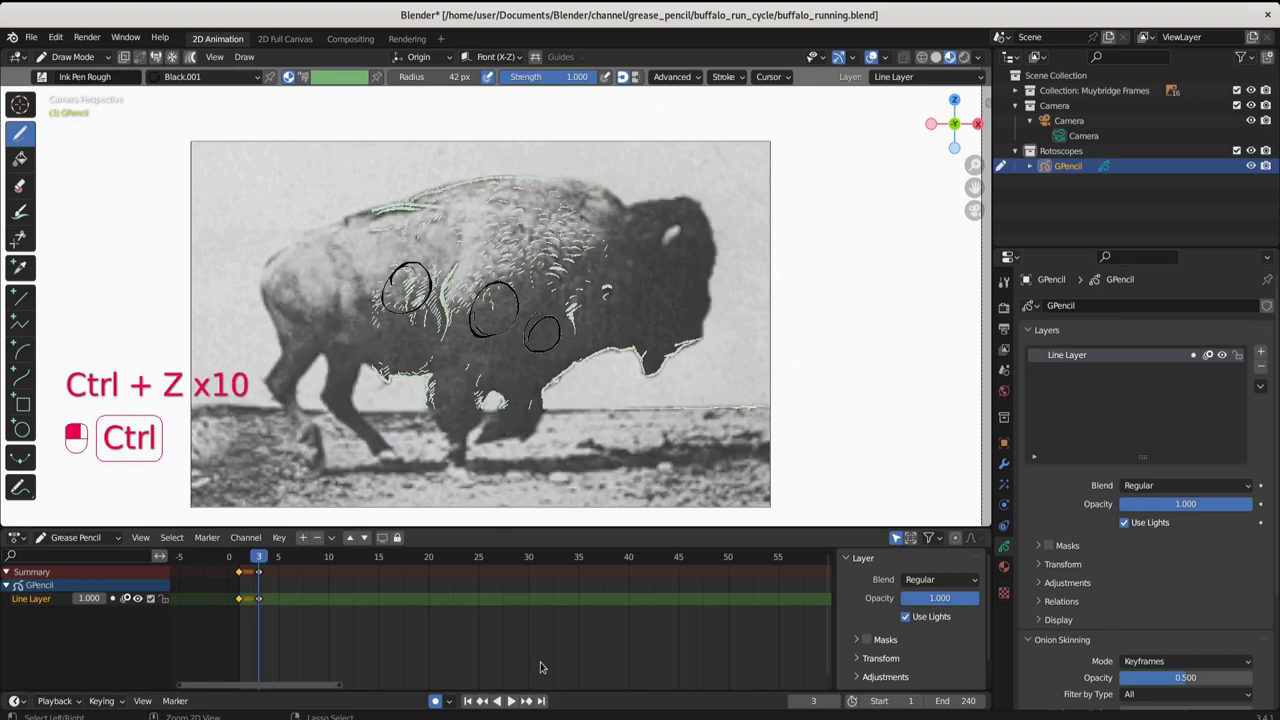
pyautogui.hotkey('ctrl', 'z')
pyautogui.hotkey('ctrl', 'z')
pyautogui.hotkey('ctrl', 'z')
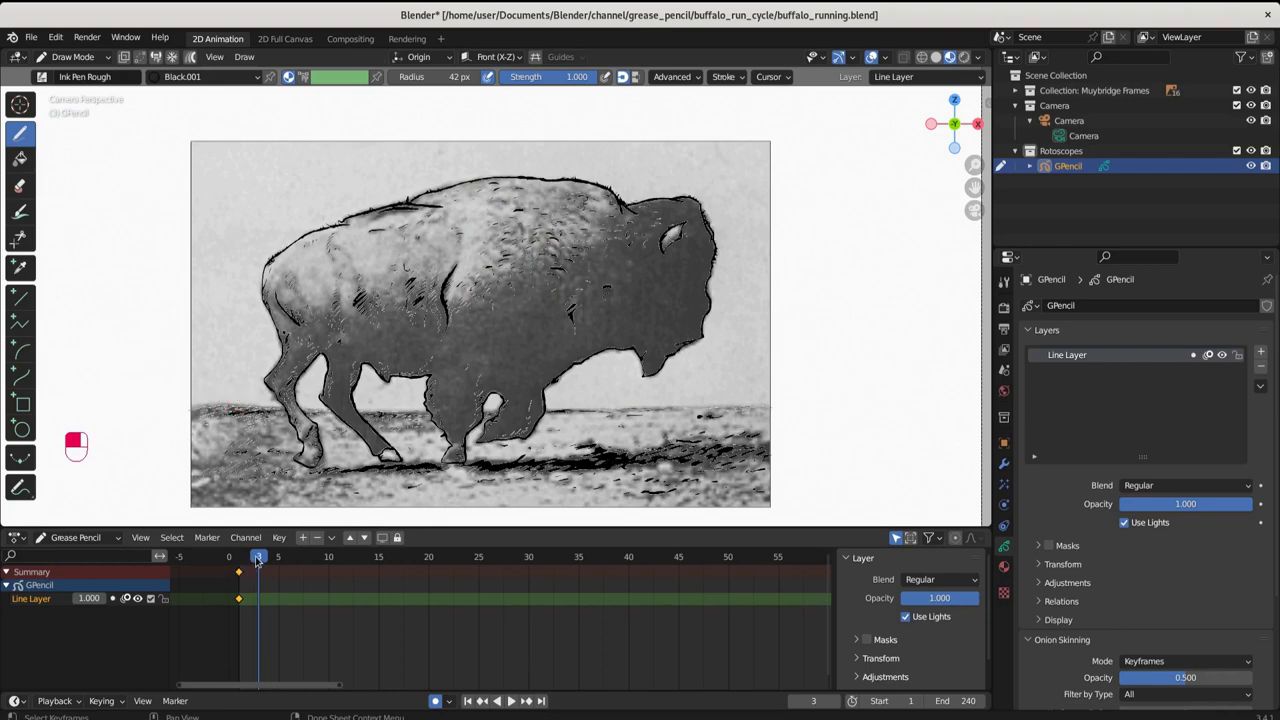
pyautogui.moveTo(257, 560); pyautogui.dragTo(239, 560)
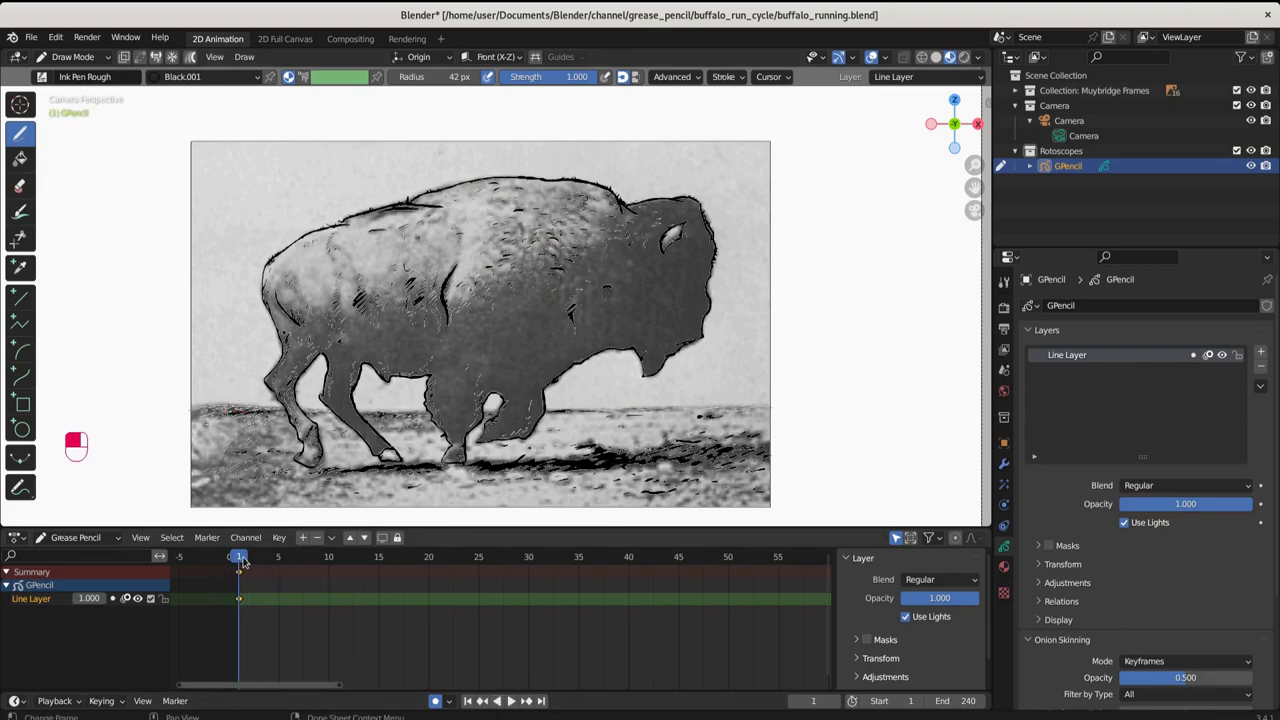
pyautogui.moveTo(240, 560)
pyautogui.mouseDown()
pyautogui.moveTo(490, 580)
pyautogui.moveTo(326, 560)
pyautogui.moveTo(758, 571)
pyautogui.moveTo(239, 592)
pyautogui.mouseUp()
pyautogui.moveTo(240, 562); pyautogui.dragTo(263, 566)
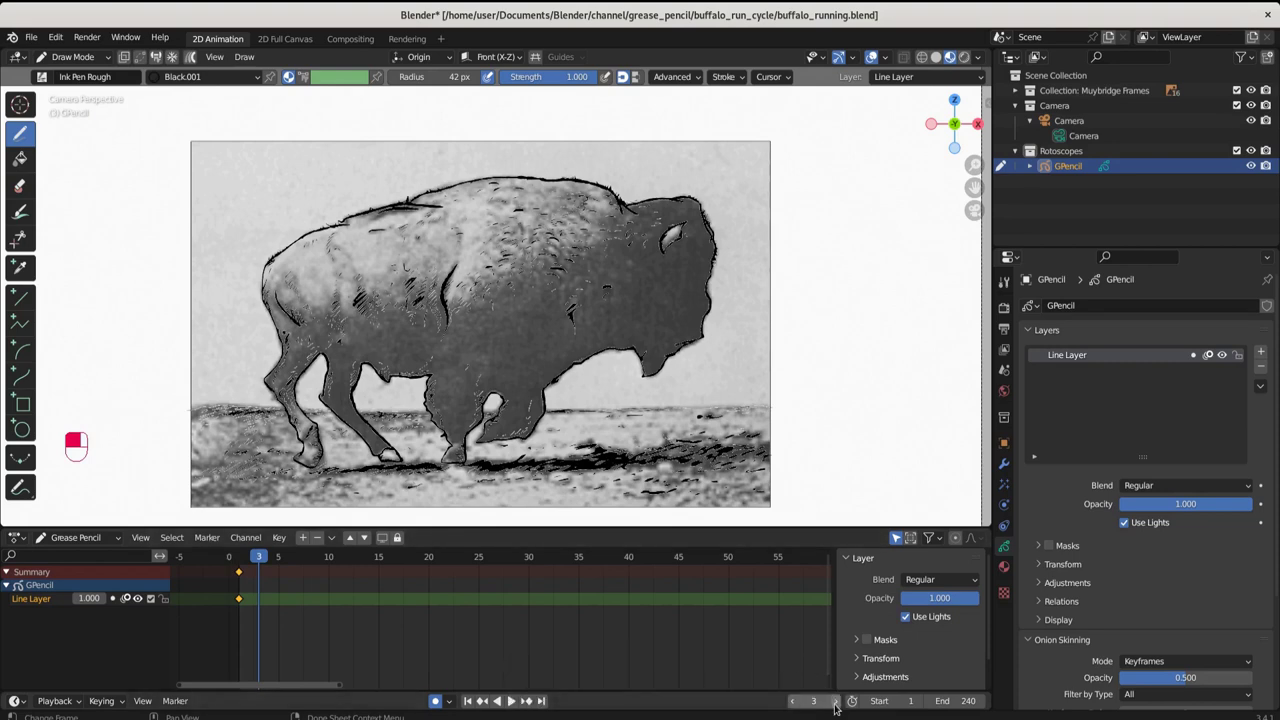
# Set the current frame field back to 1 and zoom the dope sheet and viewport around the buffalo.
pyautogui.click(835, 707)
pyautogui.moveTo(835, 707); pyautogui.dragTo(788, 705)
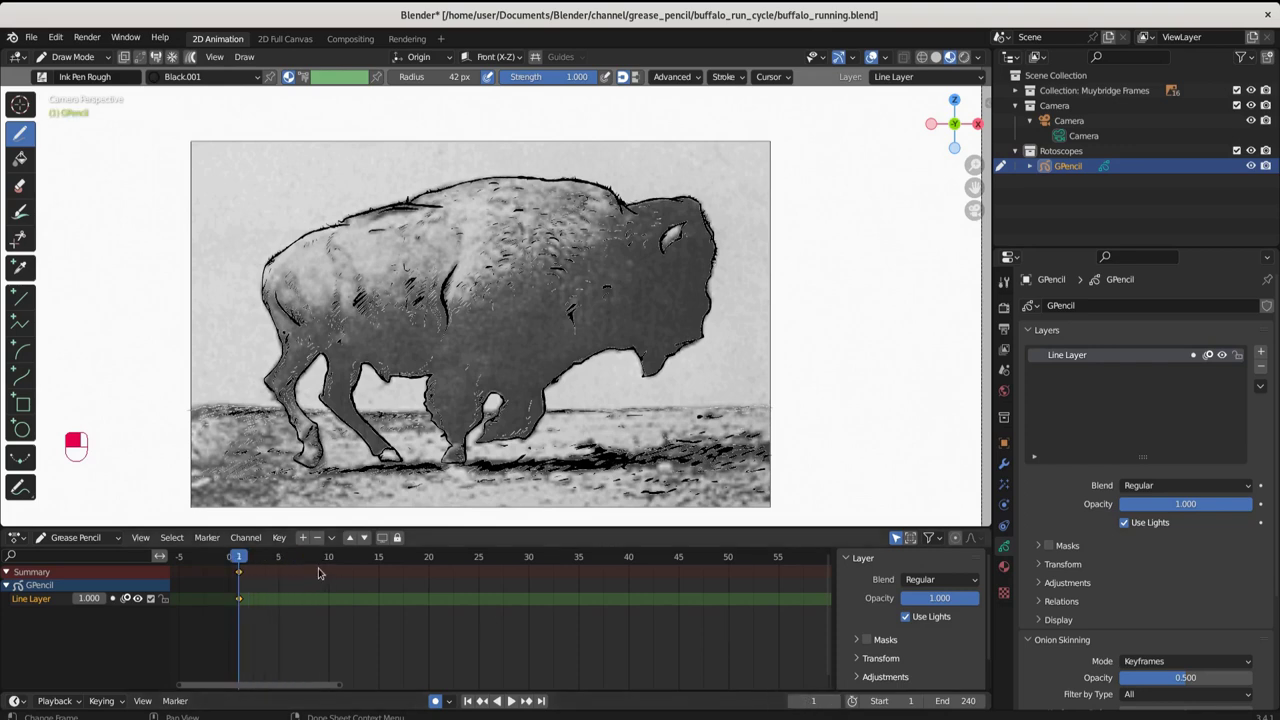
pyautogui.scroll(-5, 300, 590)
pyautogui.scroll(-2, 431, 611)
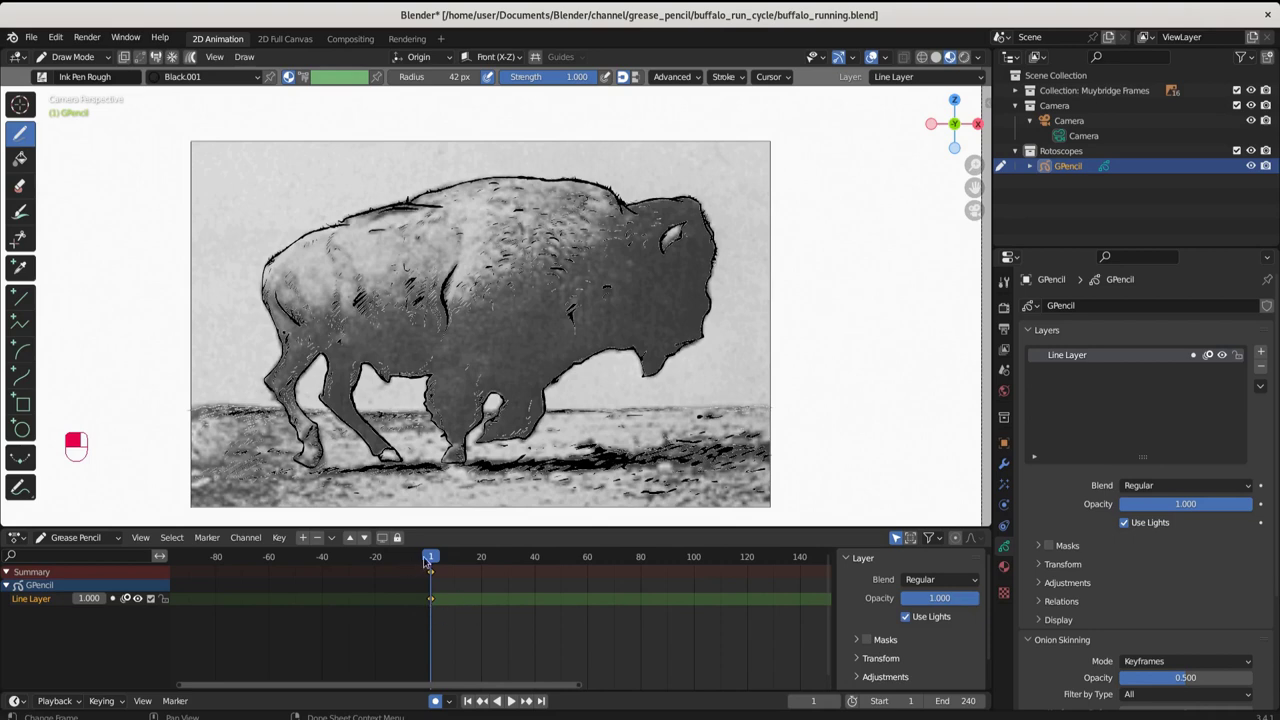
pyautogui.scroll(2, 430, 565)
pyautogui.scroll(2, 420, 590)
pyautogui.scroll(3, 405, 607)
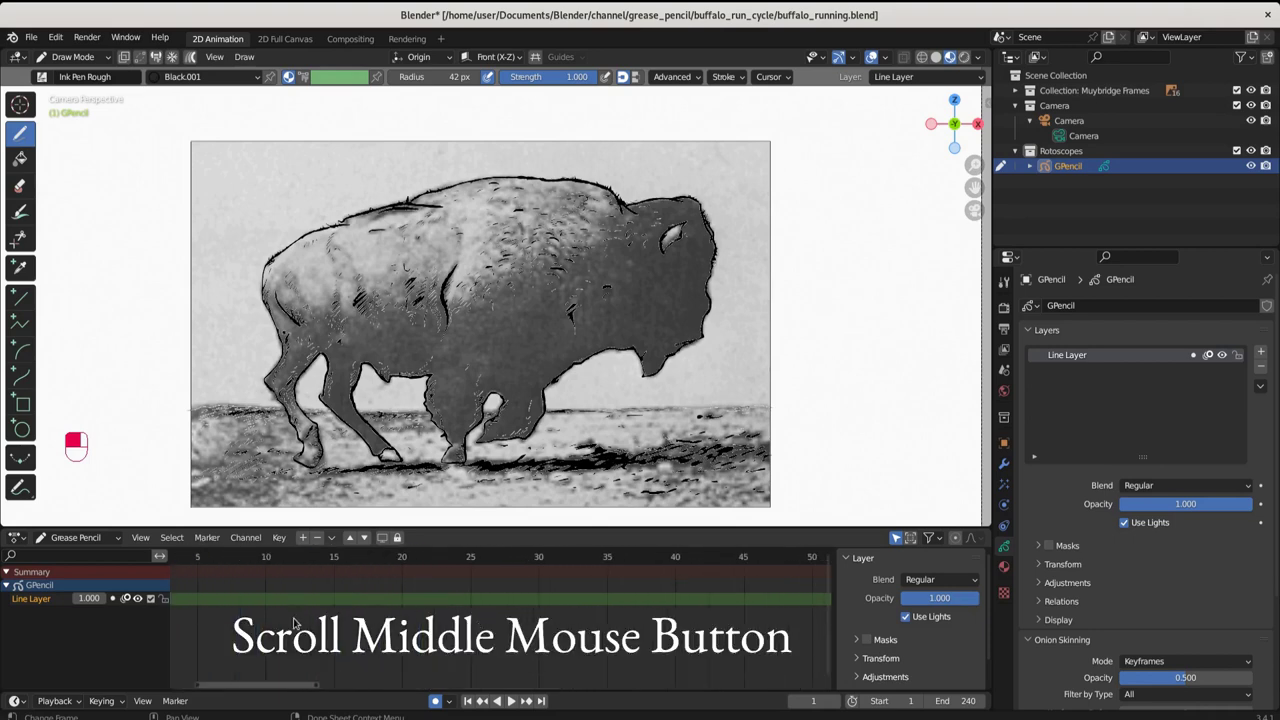
pyautogui.keyDown('ctrl'); pyautogui.scroll(5, 280, 567); pyautogui.keyUp('ctrl')
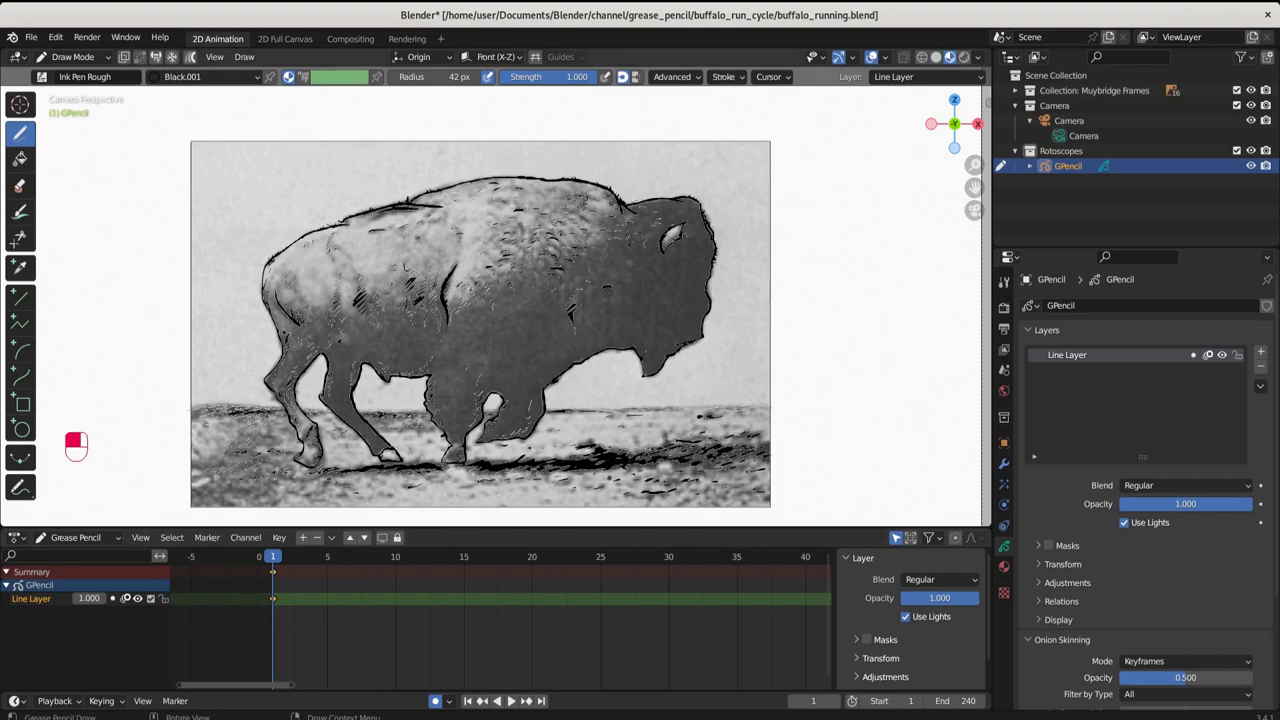
pyautogui.scroll(5, 480, 320)
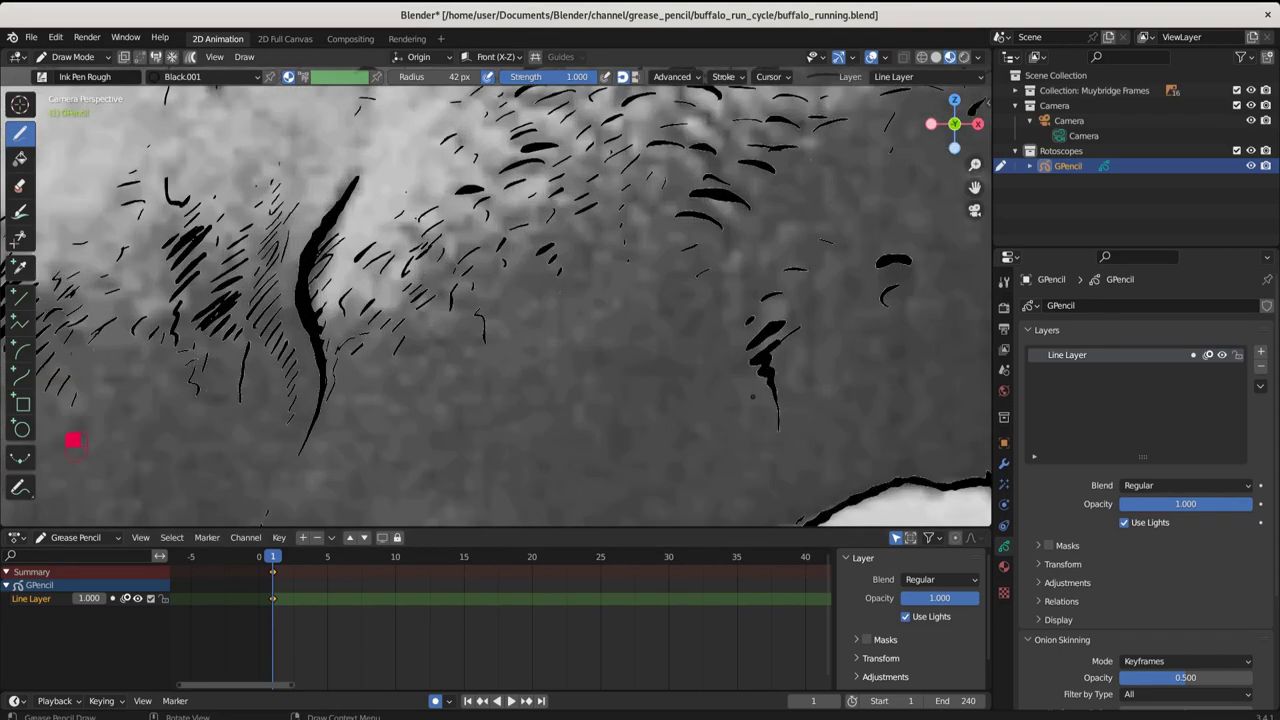
pyautogui.scroll(-4, 480, 320)
pyautogui.moveTo(280, 529); pyautogui.dragTo(280, 554)
pyautogui.click(280, 587)
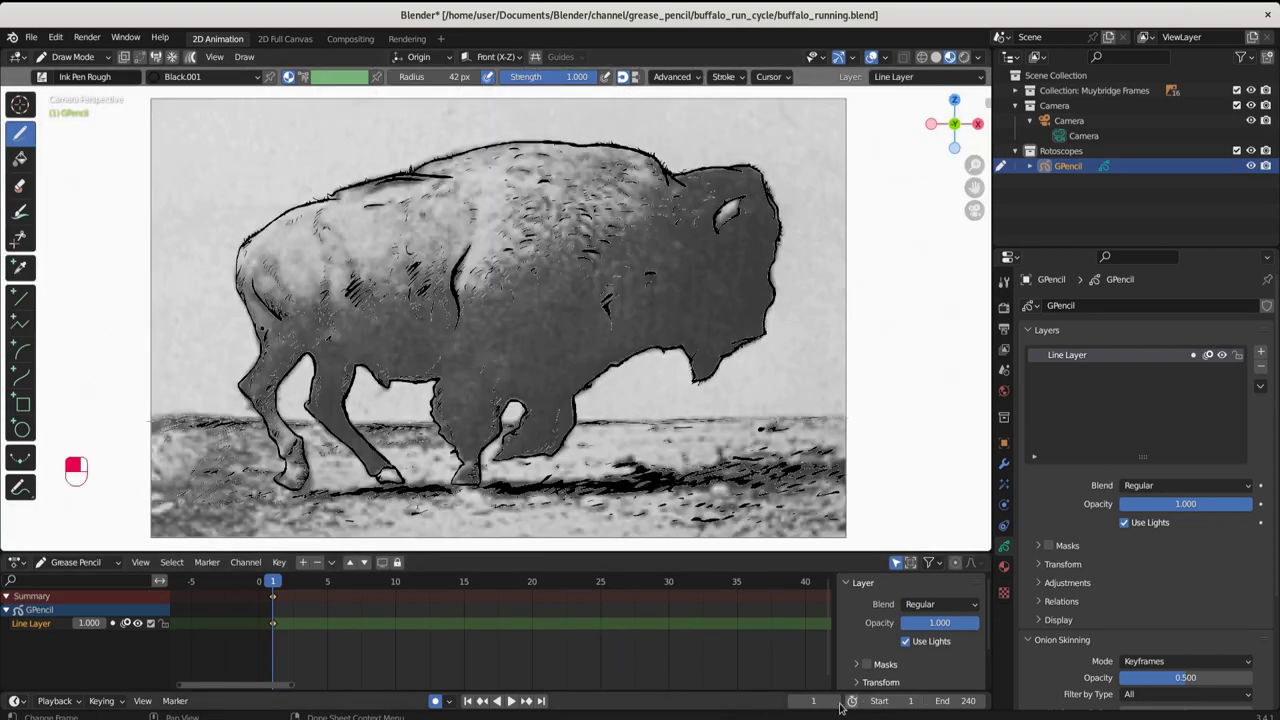
pyautogui.click(272, 587)
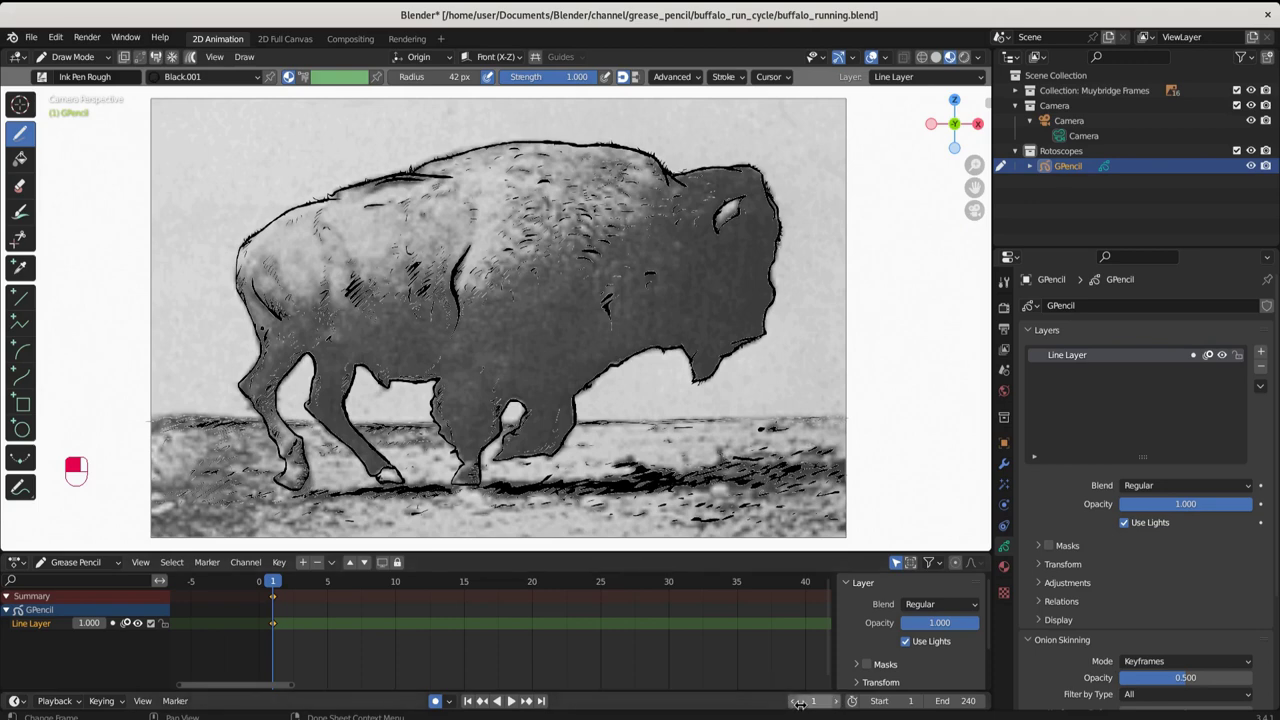
# Put the playhead on frame 3 using the timeline ruler.
pyautogui.moveTo(813, 701)
pyautogui.click(835, 700)
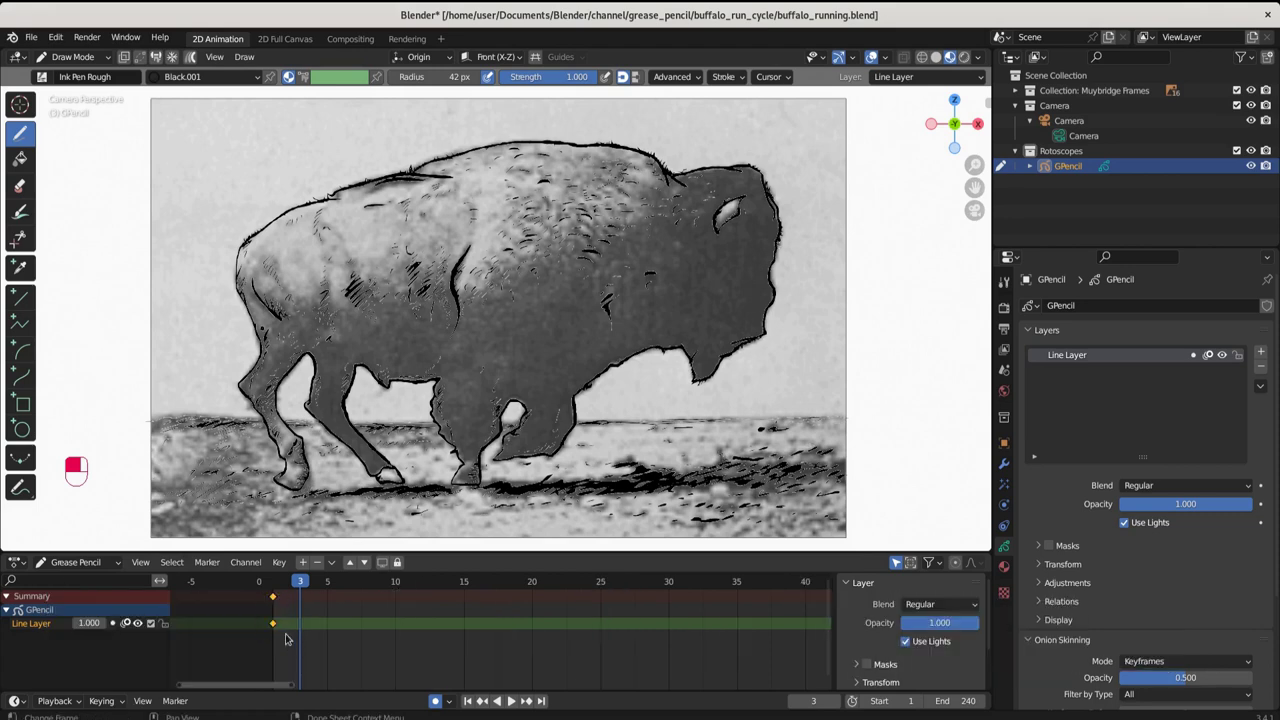
# Select and copy the frame-1 Line Layer keyframe in the dope sheet.
pyautogui.middleClick(277, 603)
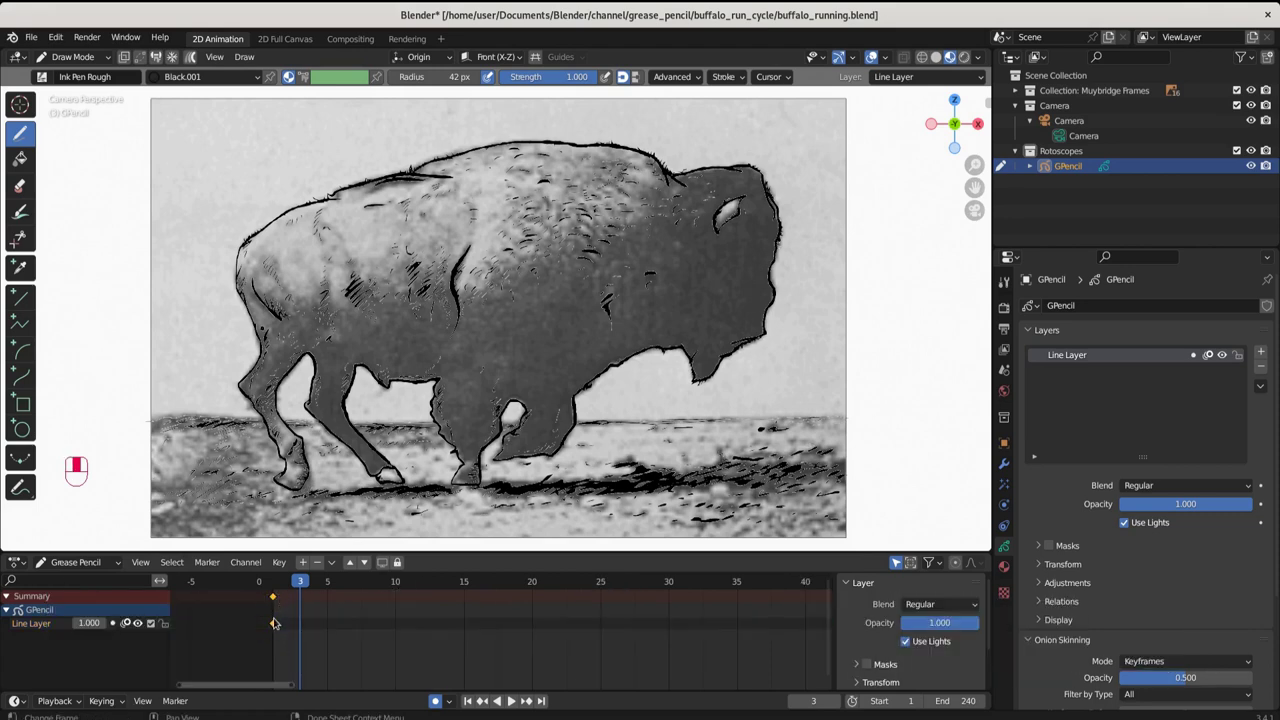
pyautogui.click(275, 624)
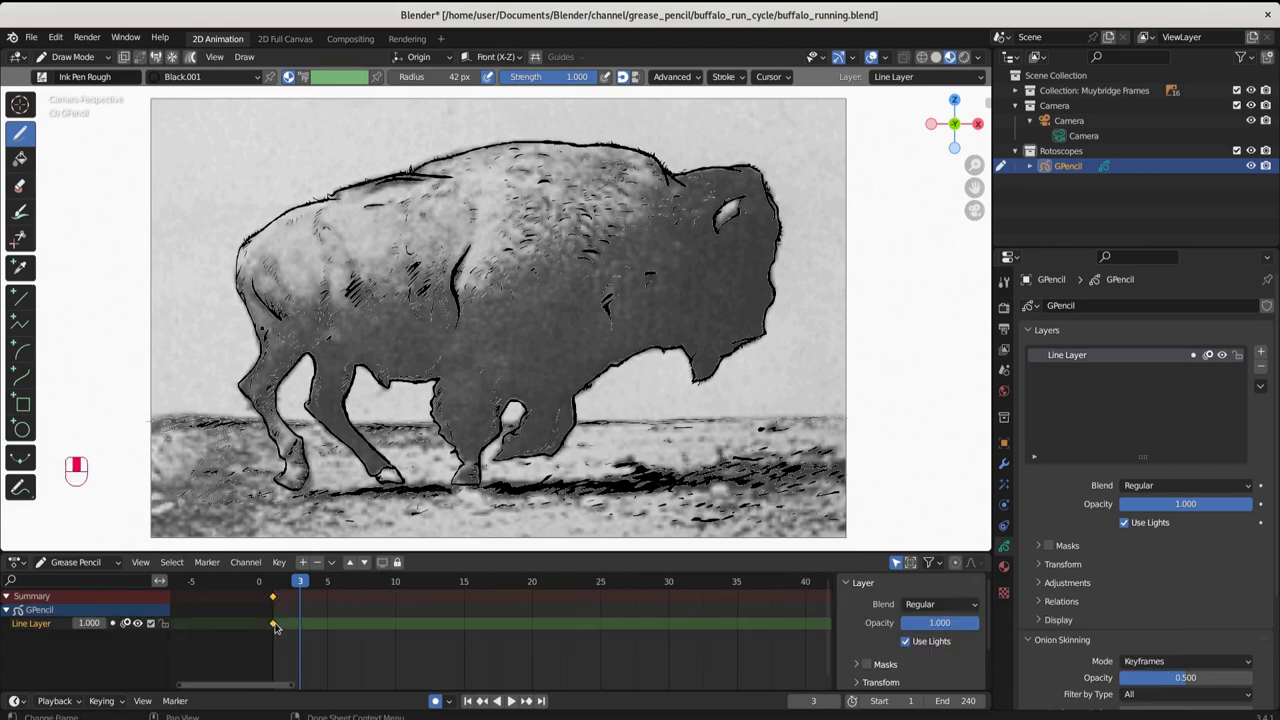
pyautogui.hotkey('ctrl', 'c')
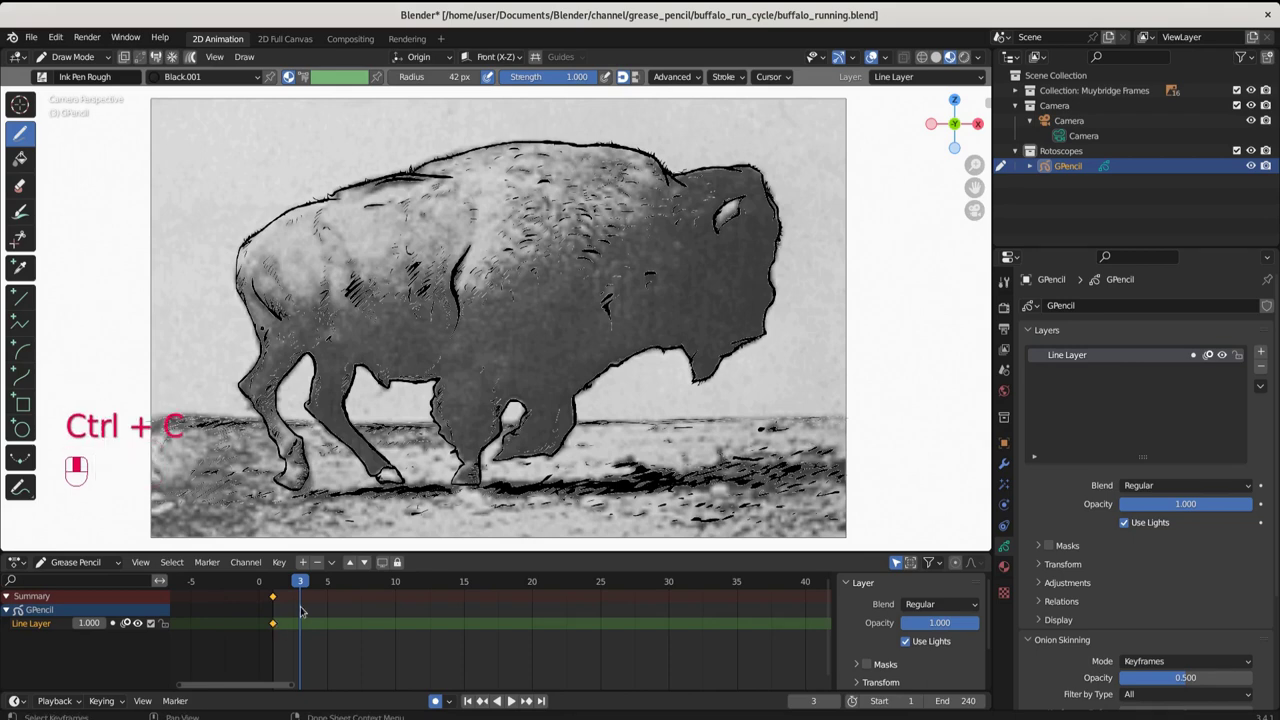
# Paste the keyframe at frame 3, then select both keyframes and return to frame 3.
pyautogui.click(302, 583)
pyautogui.moveTo(302, 583); pyautogui.dragTo(302, 610)
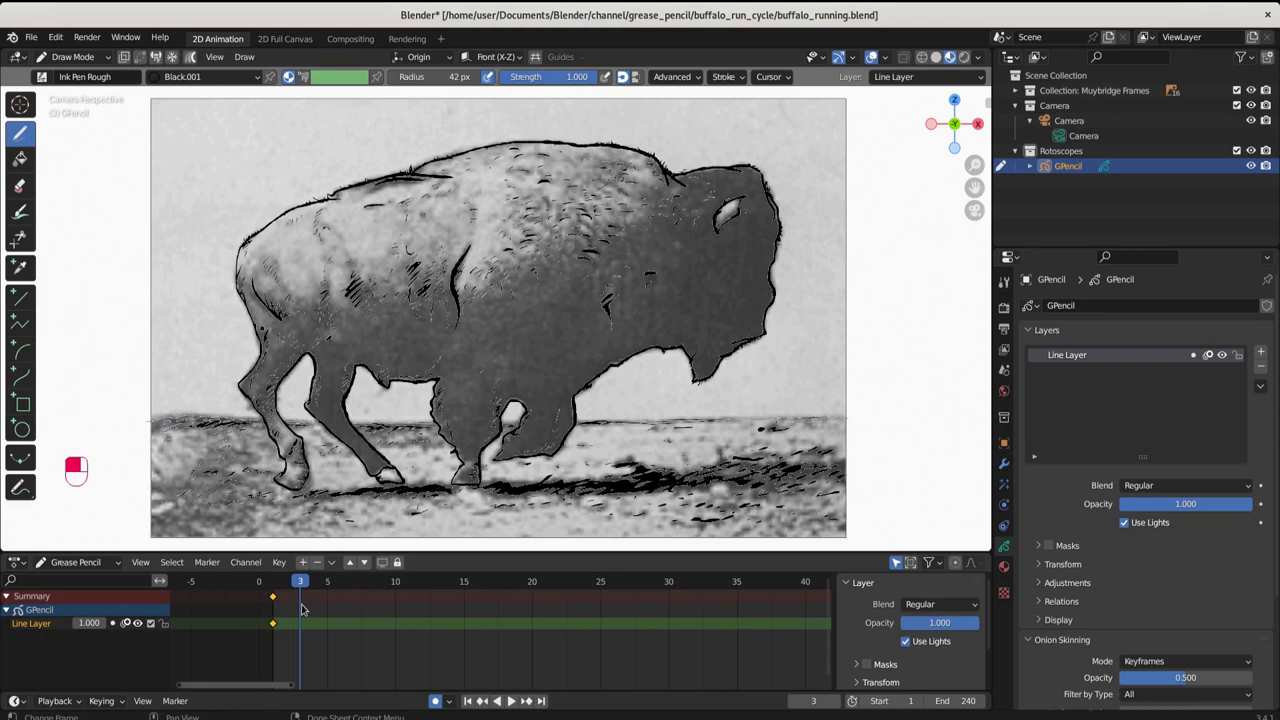
pyautogui.hotkey('ctrl', 'v')
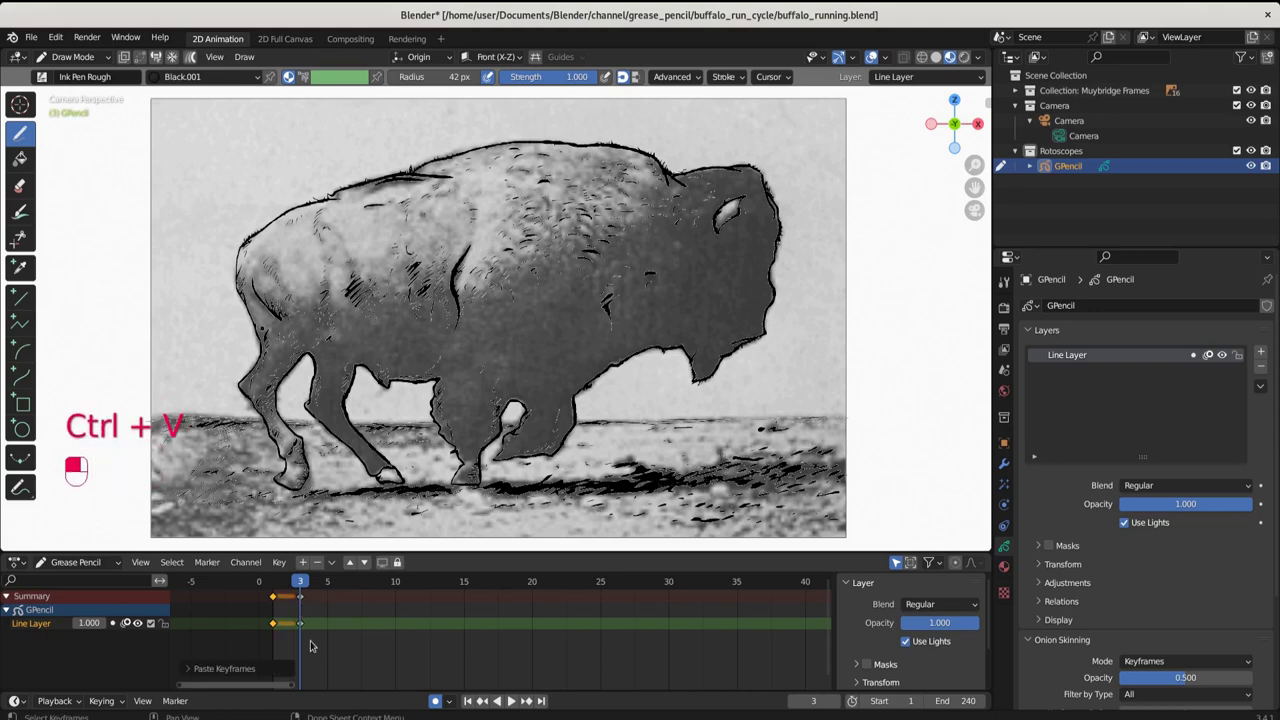
pyautogui.click(305, 628)
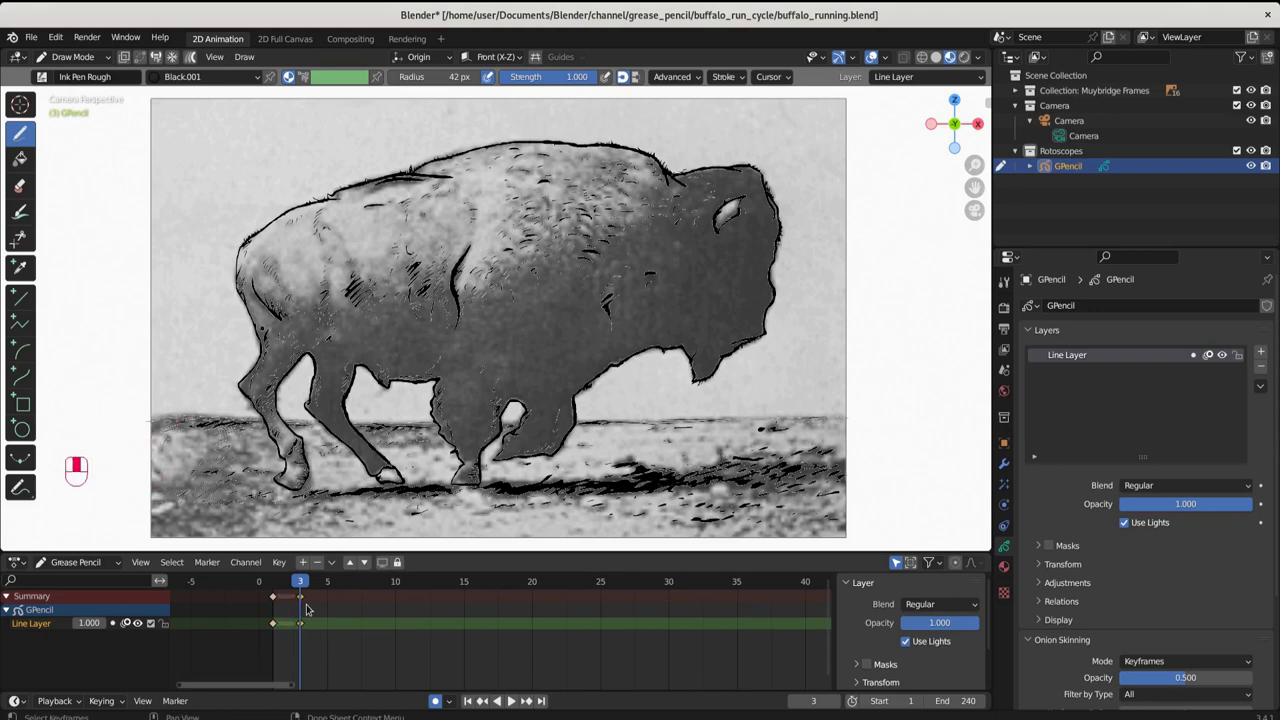
pyautogui.doubleClick(273, 597)
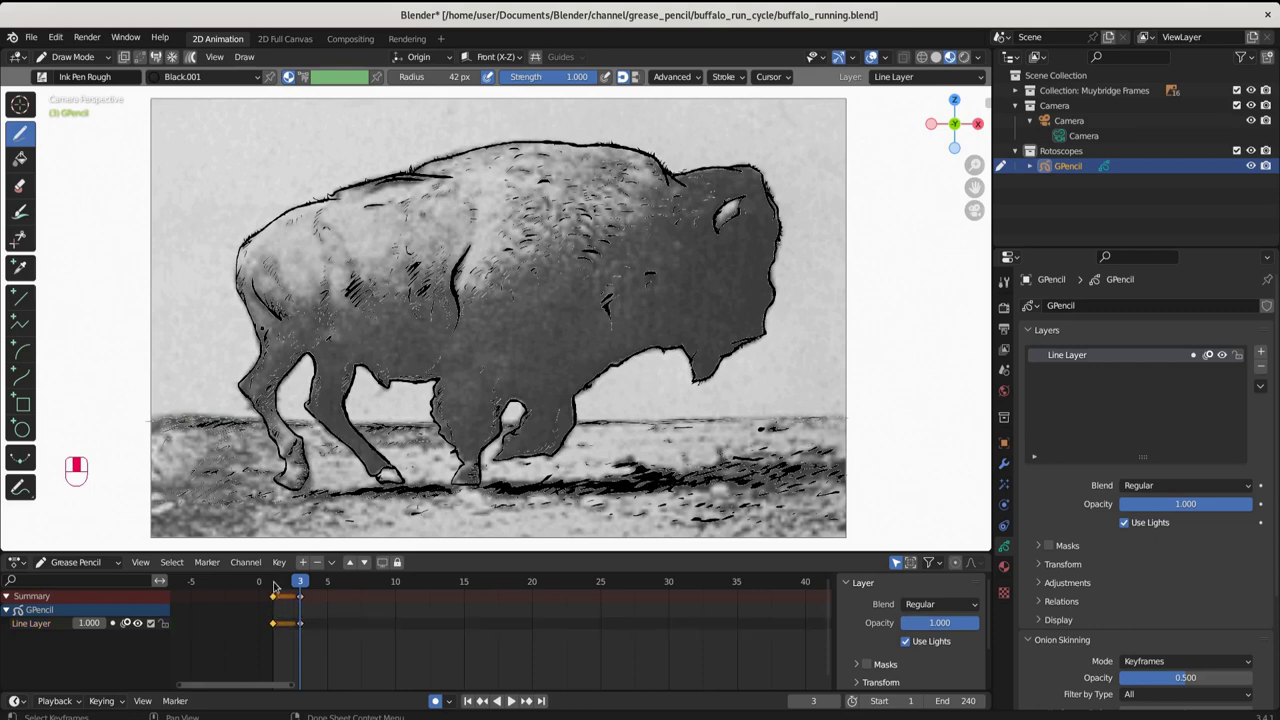
pyautogui.click(275, 583)
pyautogui.click(301, 585)
# Expand Muybridge Frames in the Outliner and toggle off the Frame 01 image's visibility.
pyautogui.click(1015, 92)
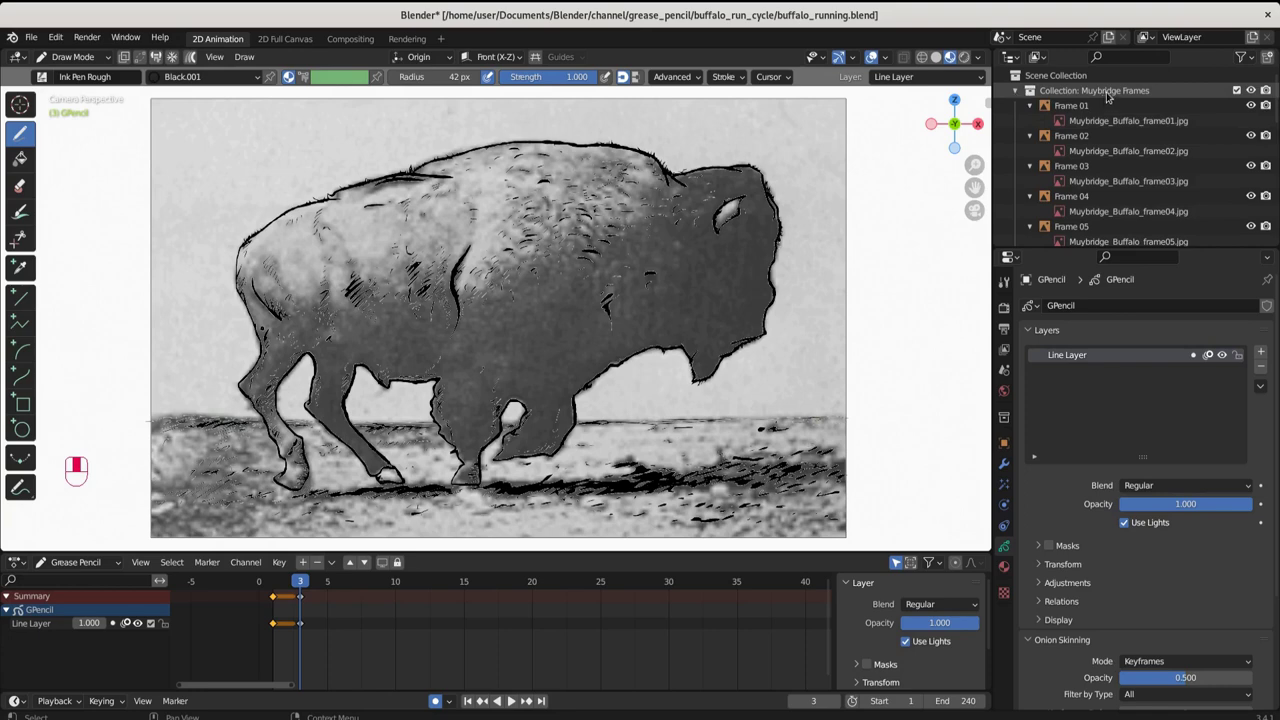
pyautogui.click(1031, 105)
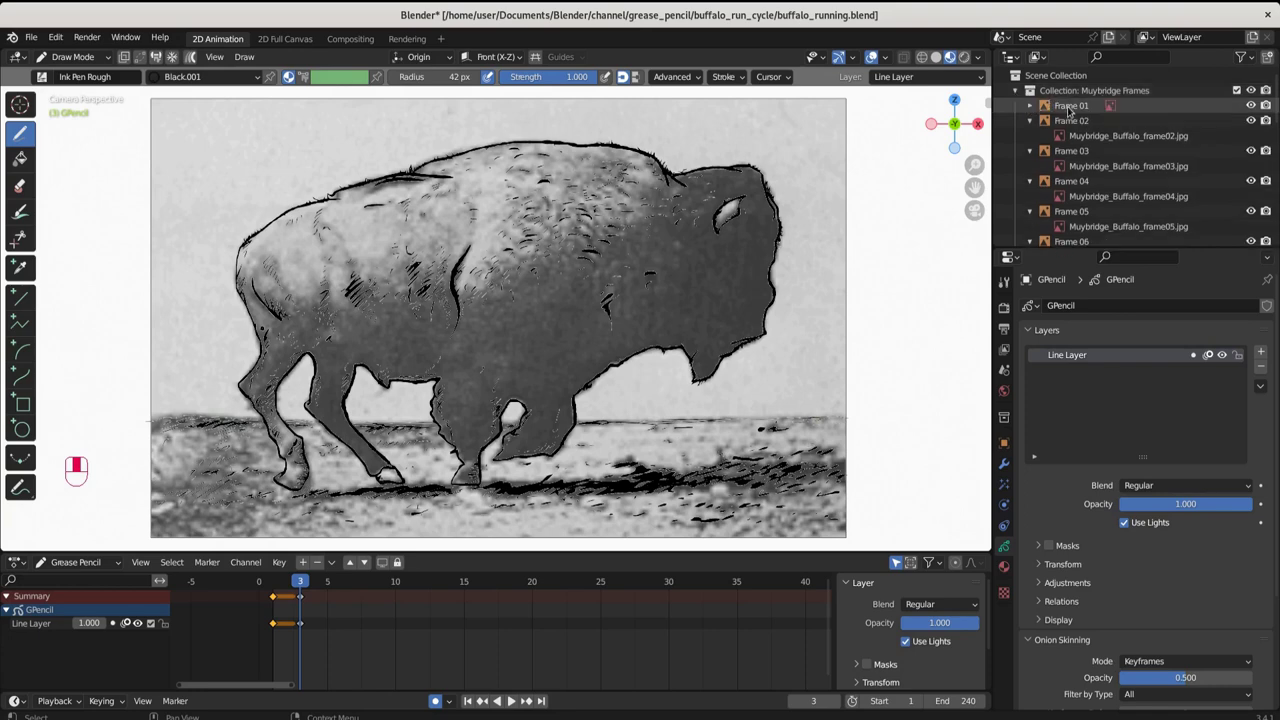
pyautogui.click(1251, 105)
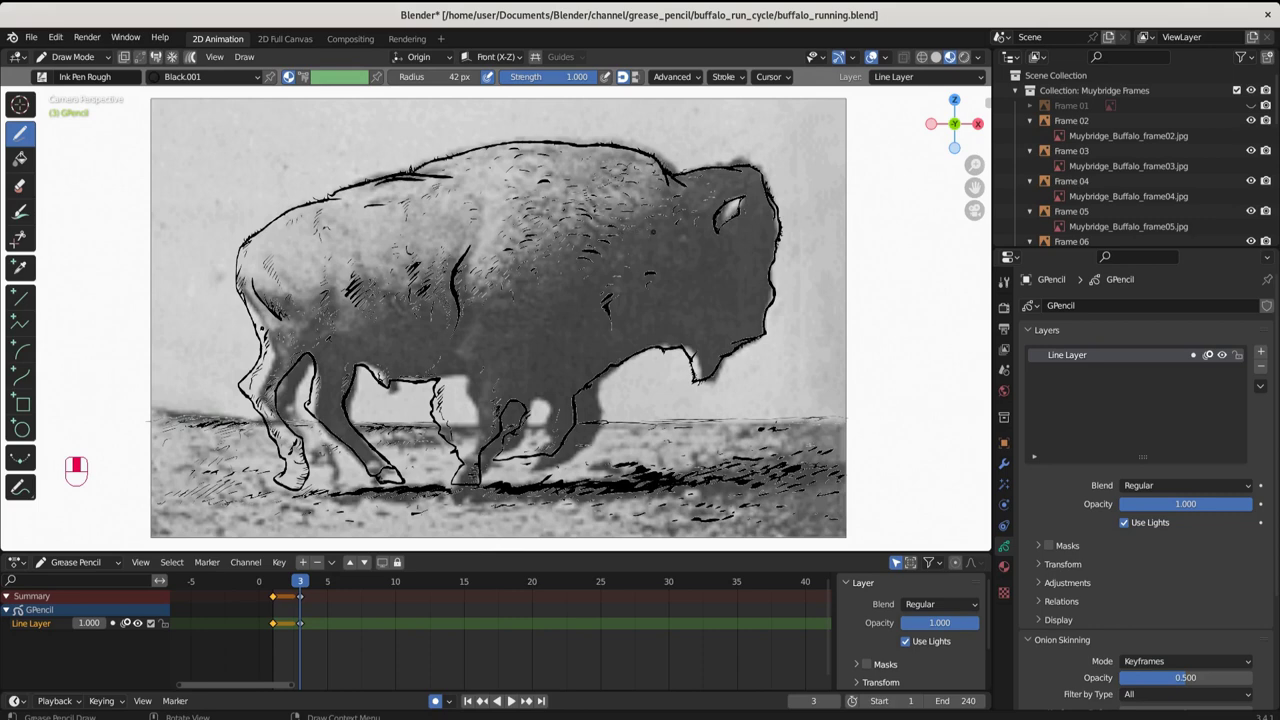
# Save buffalo_running.blend with Ctrl+S.
pyautogui.hotkey('ctrl', 's')
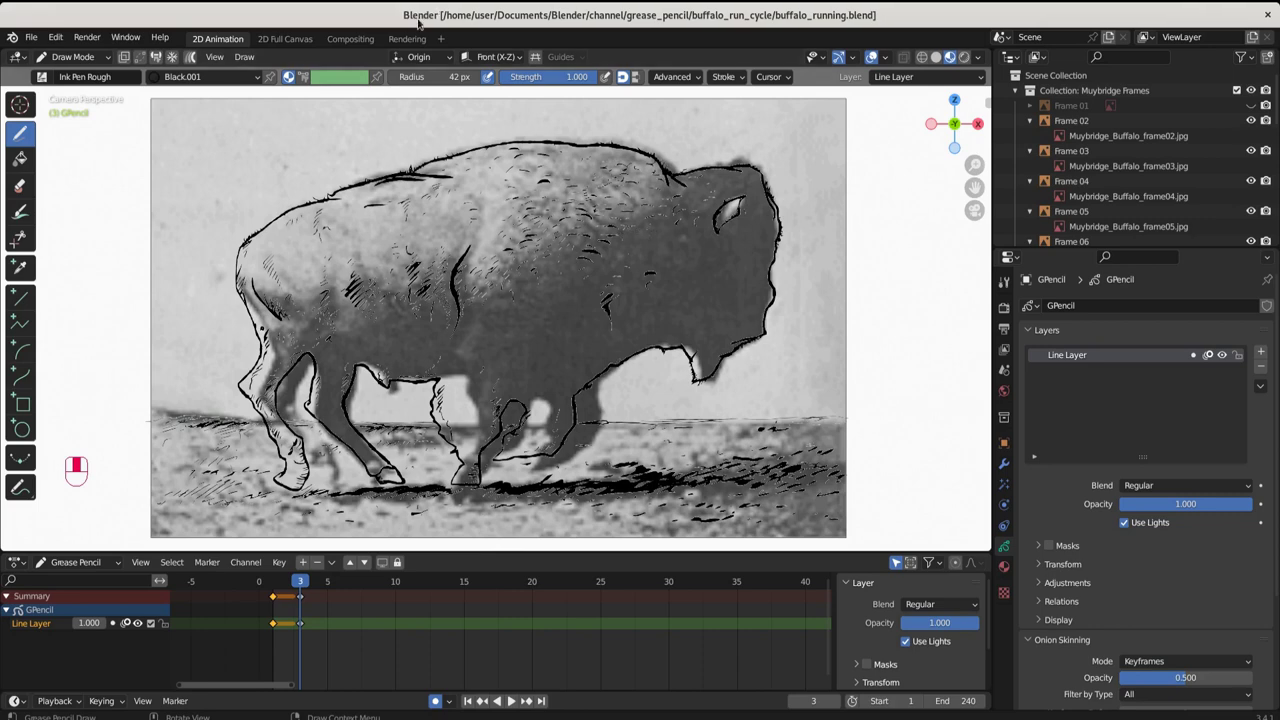